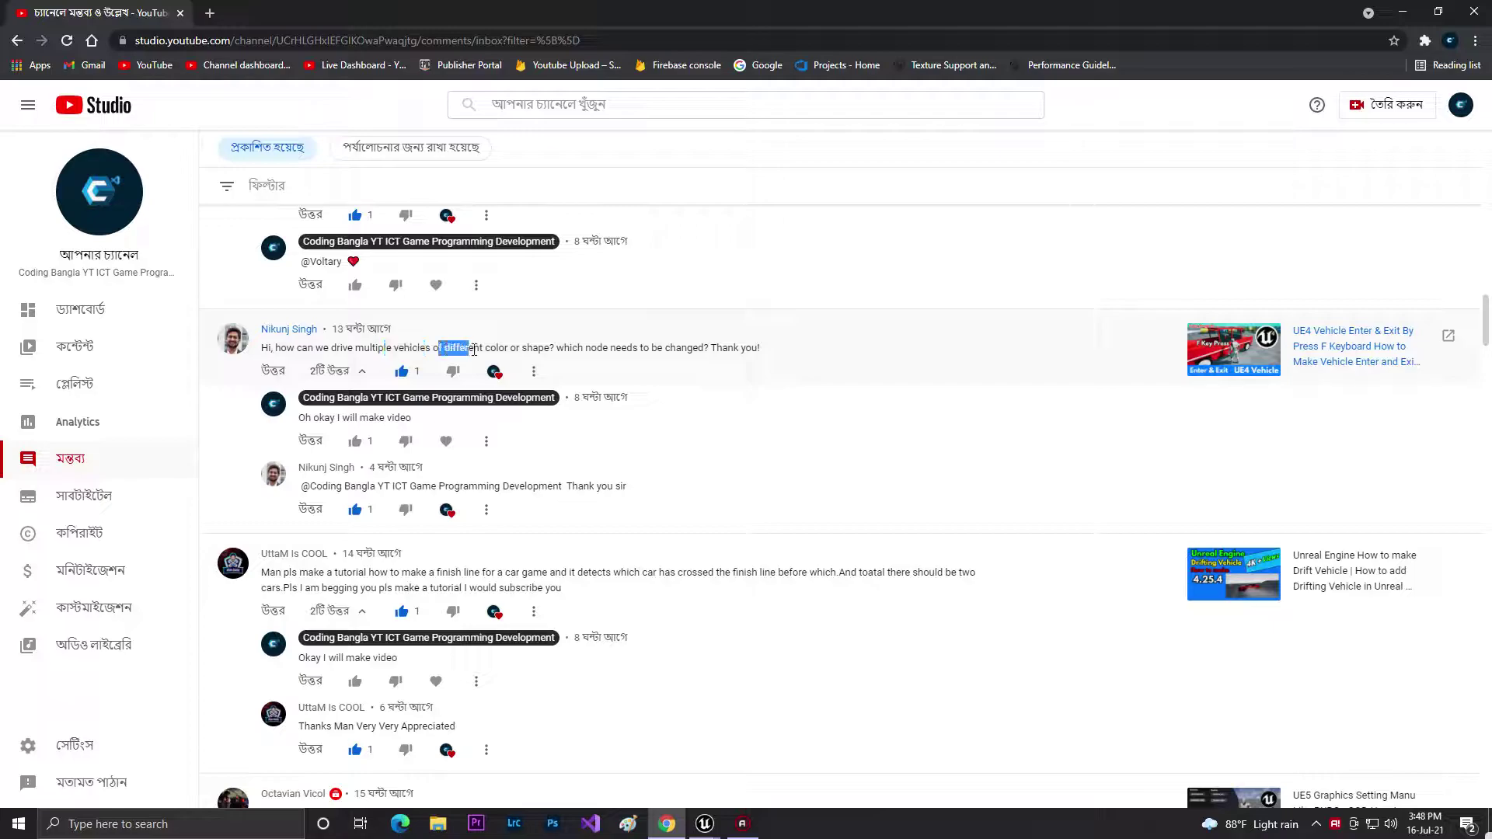
Step: Read the comment asking how to drive multiple vehicles and which node to change, and switch to the Unreal Editor level
drag(570, 347, 585, 348)
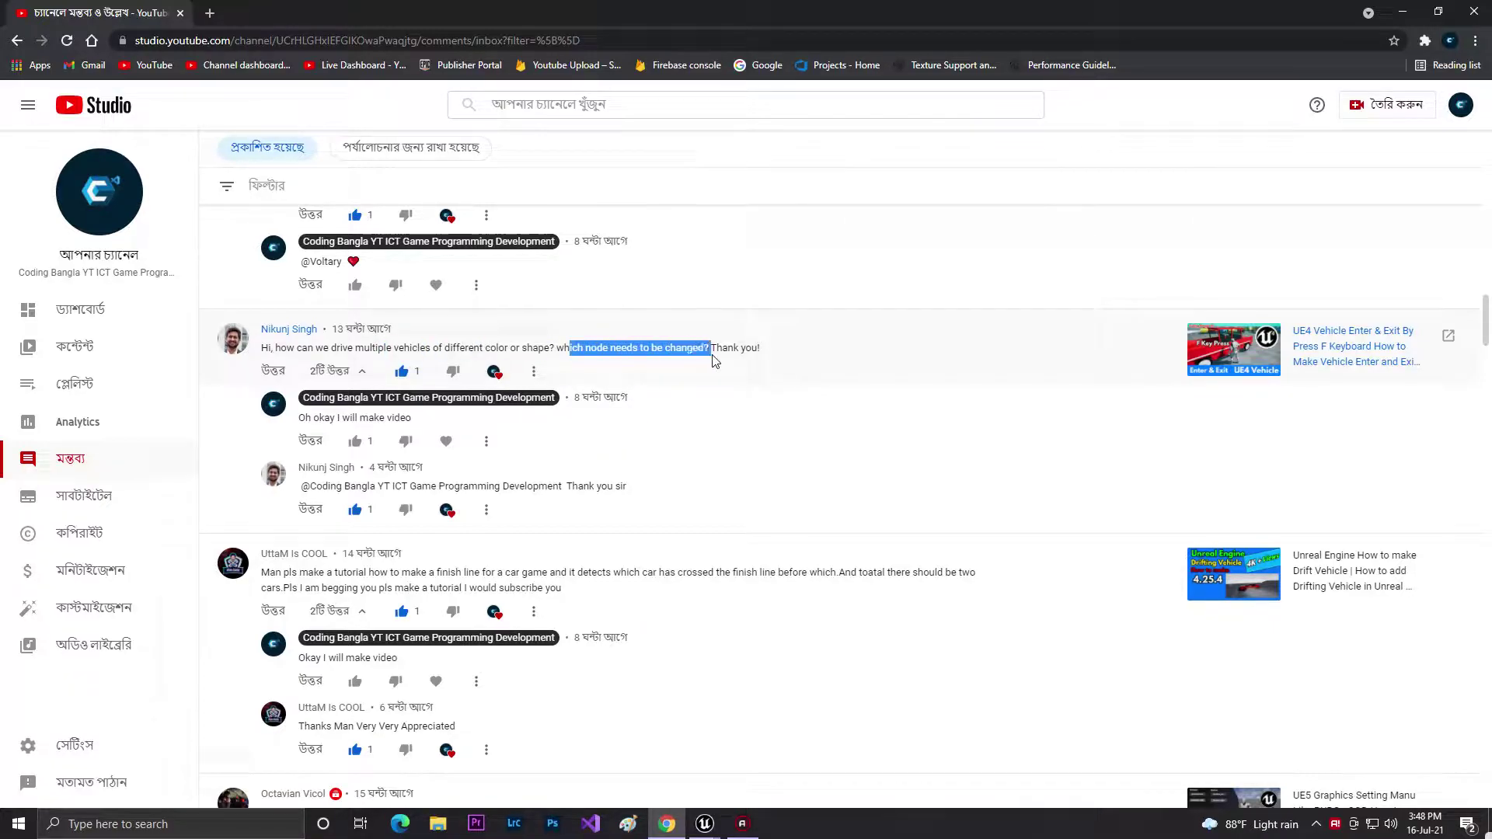
drag(715, 347, 764, 347)
click(1401, 11)
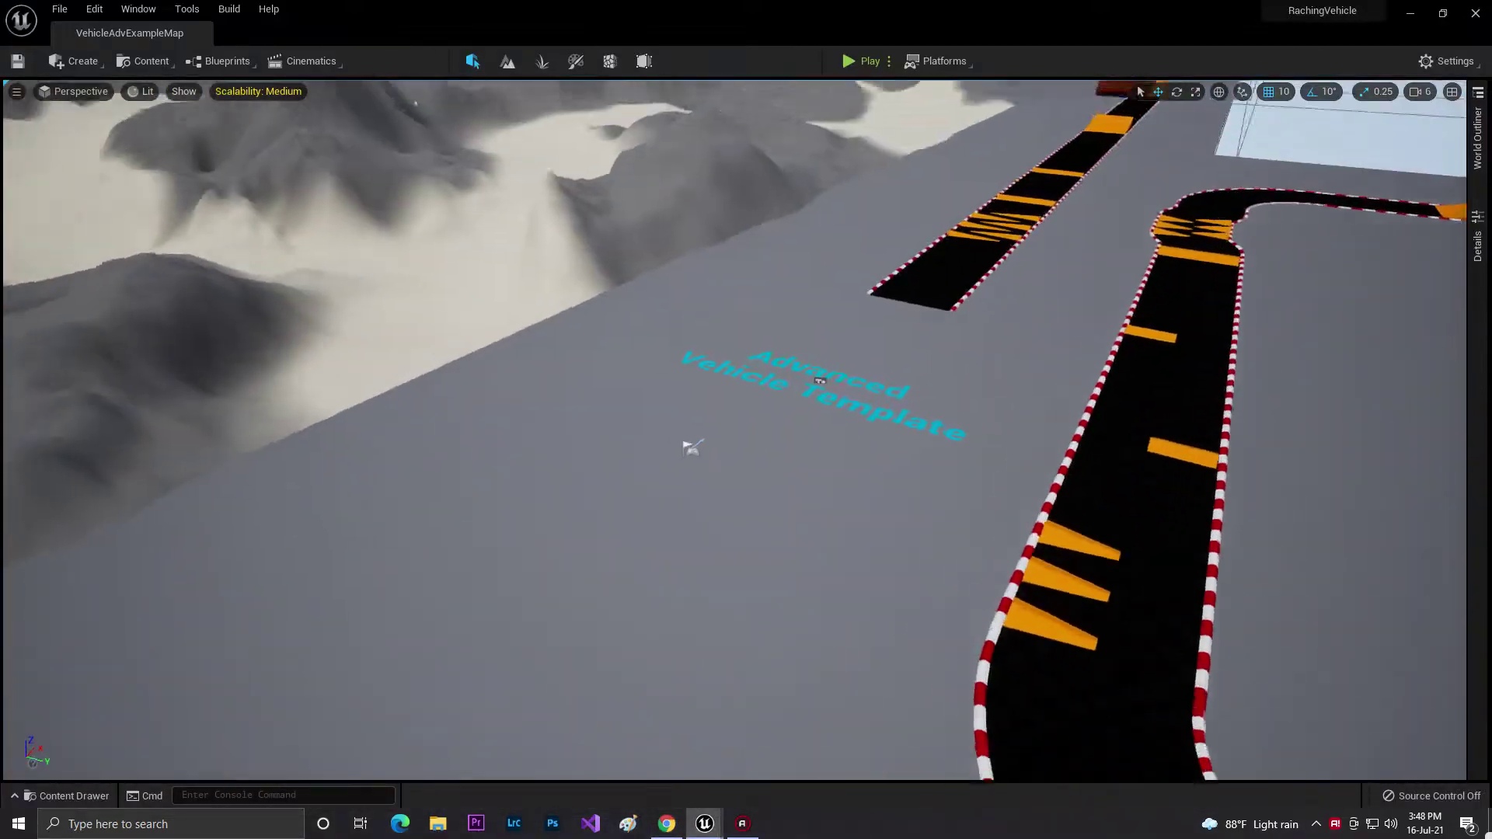
Step: Place three instances of the my_vvehicle blueprint on the ground near the Advanced Vehicle Template text
right_drag(734, 430, 548, 493)
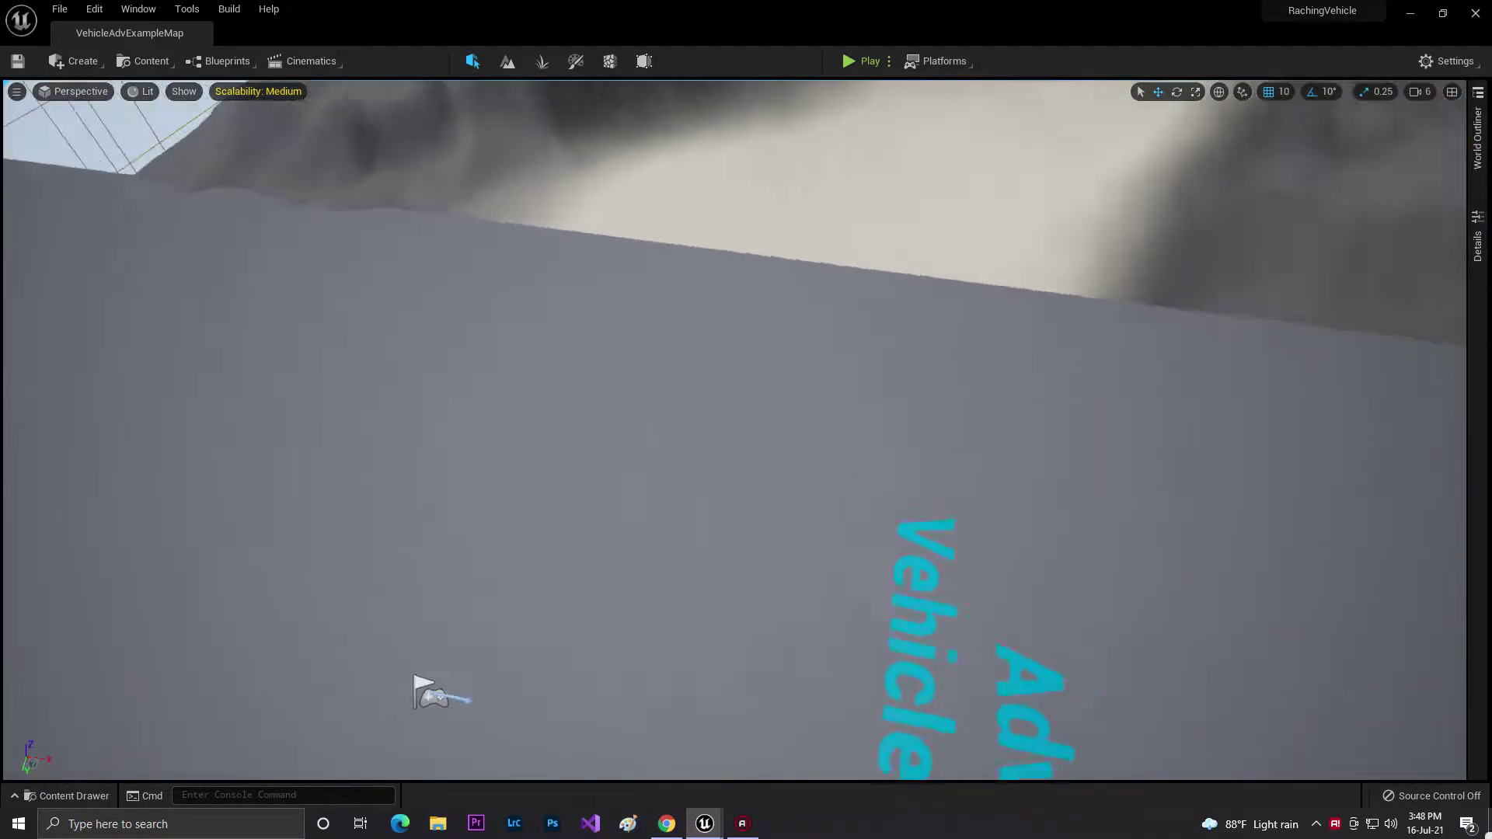
right_drag(715, 552, 716, 303)
key(ctrl+space)
drag(443, 576, 652, 389)
key(ctrl+space)
drag(492, 571, 816, 356)
key(ctrl+space)
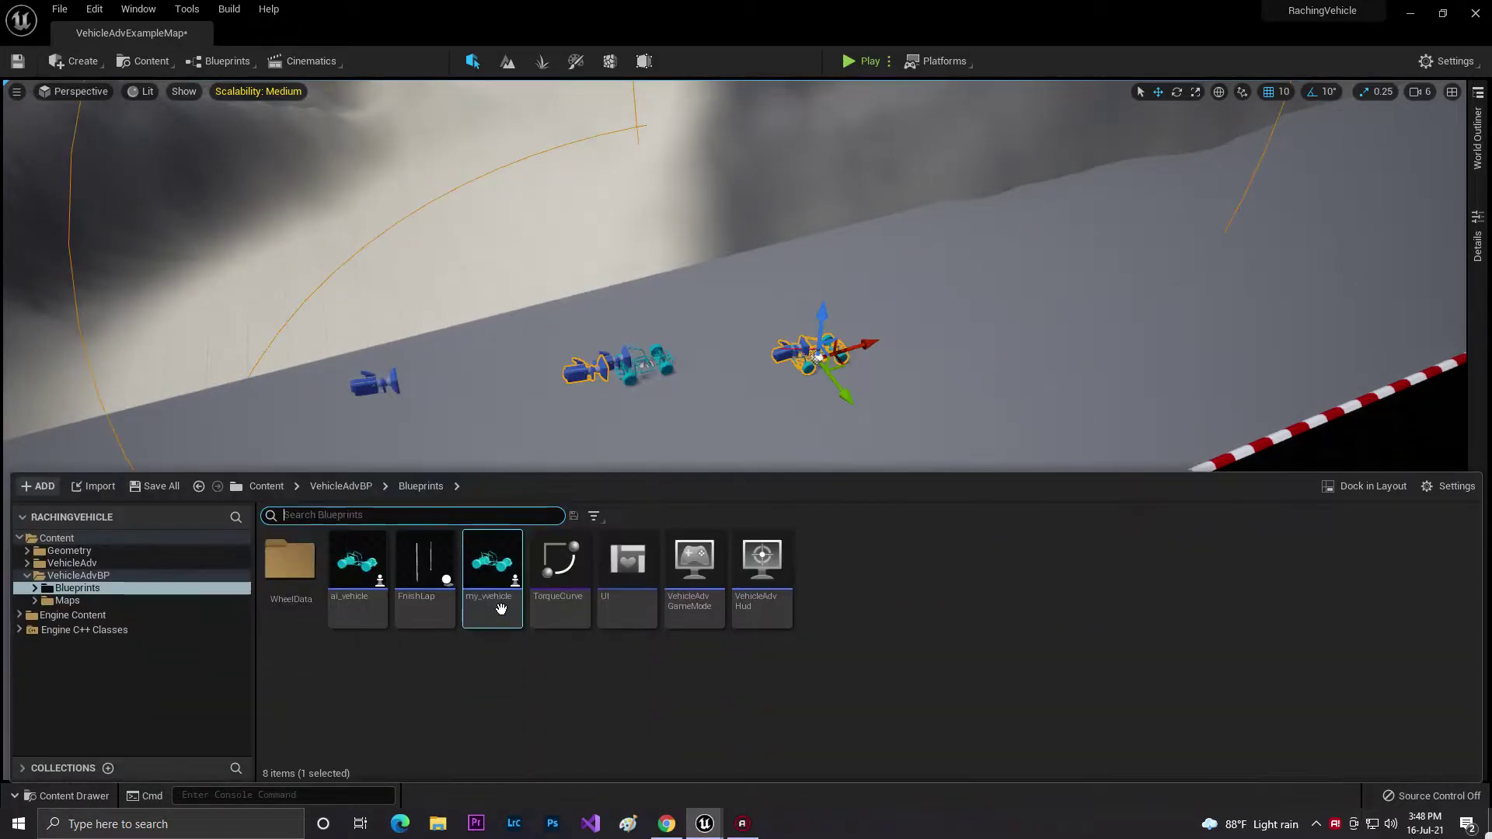
drag(502, 609, 859, 339)
right_drag(859, 340, 613, 202)
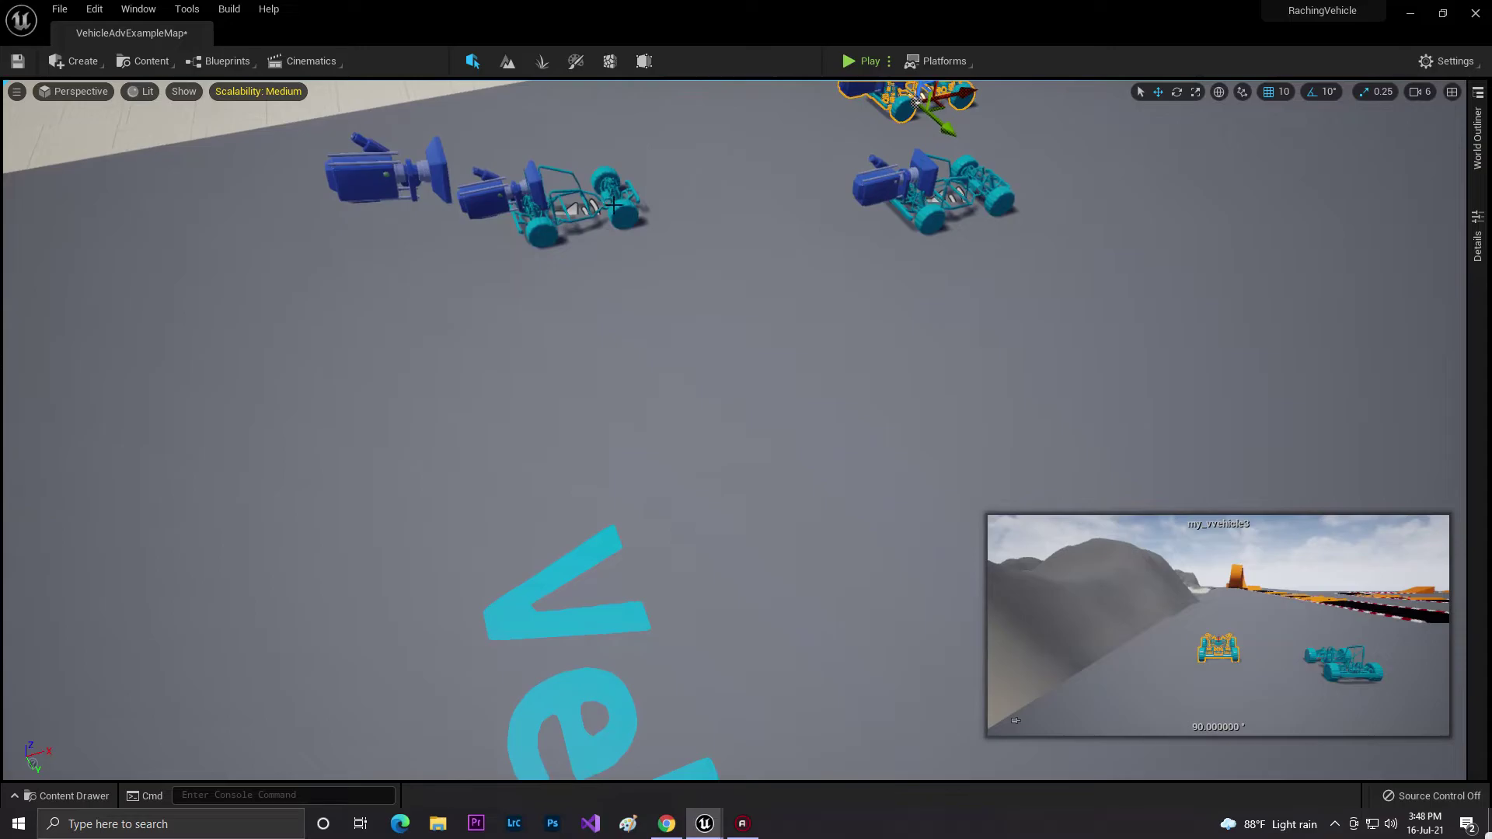
Step: Select the placed vehicles in the level one after another to compare them and their camera previews
click(613, 202)
click(938, 203)
right_drag(938, 202, 866, 265)
click(795, 328)
right_drag(795, 329, 754, 341)
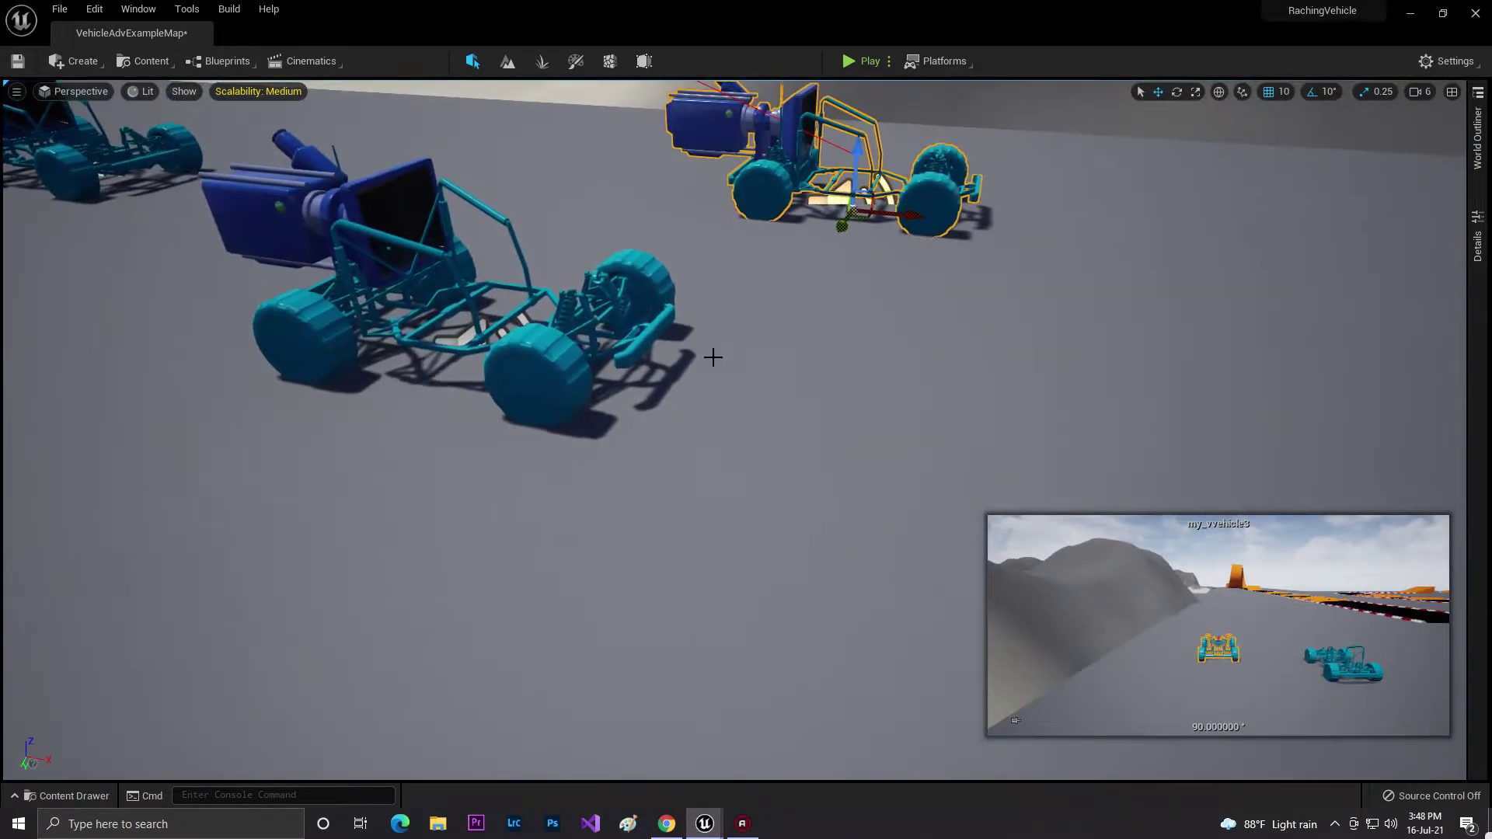
click(607, 314)
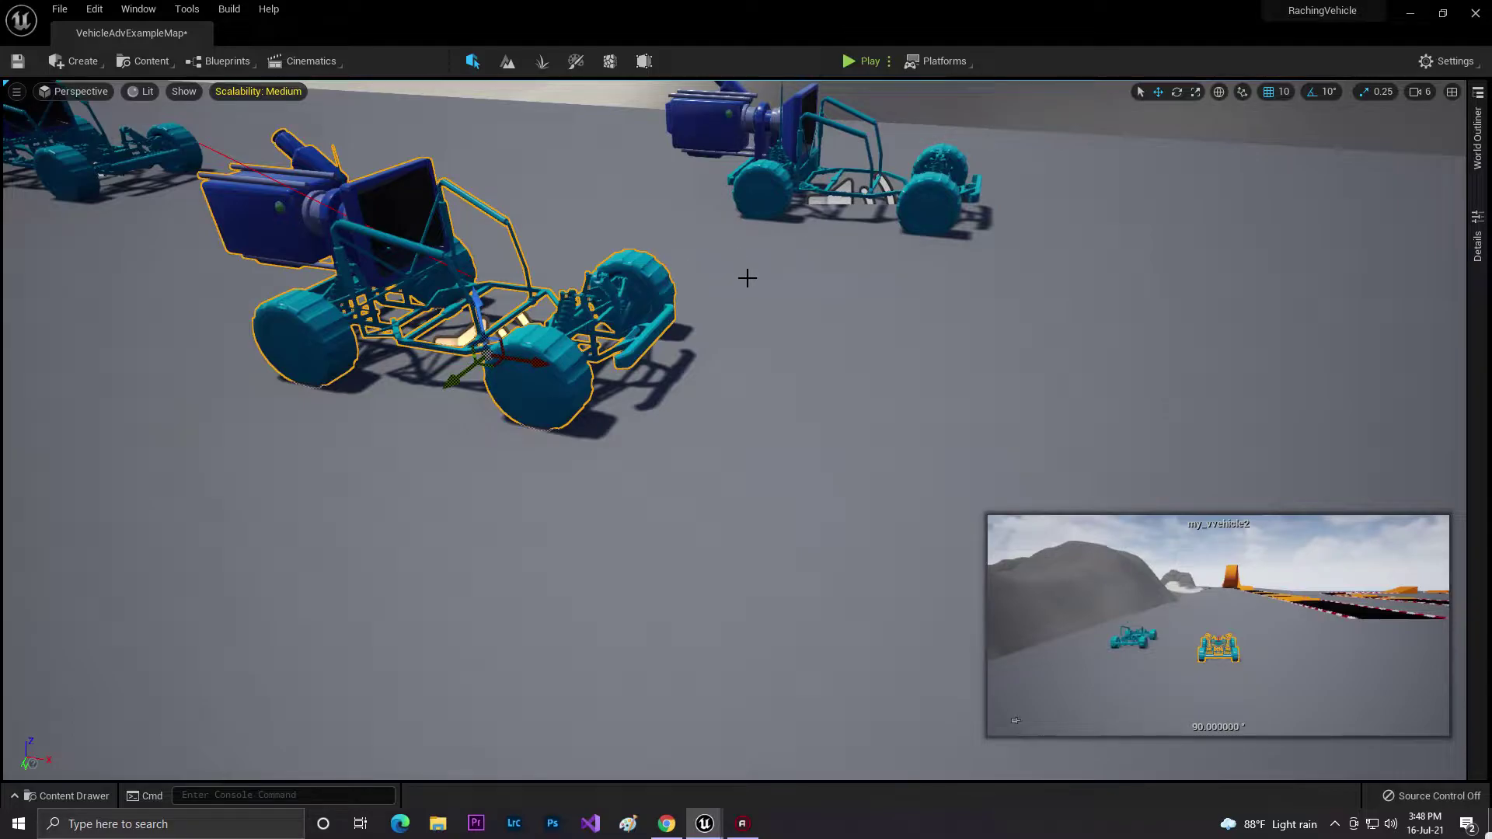
click(781, 198)
right_drag(792, 240, 782, 518)
click(782, 518)
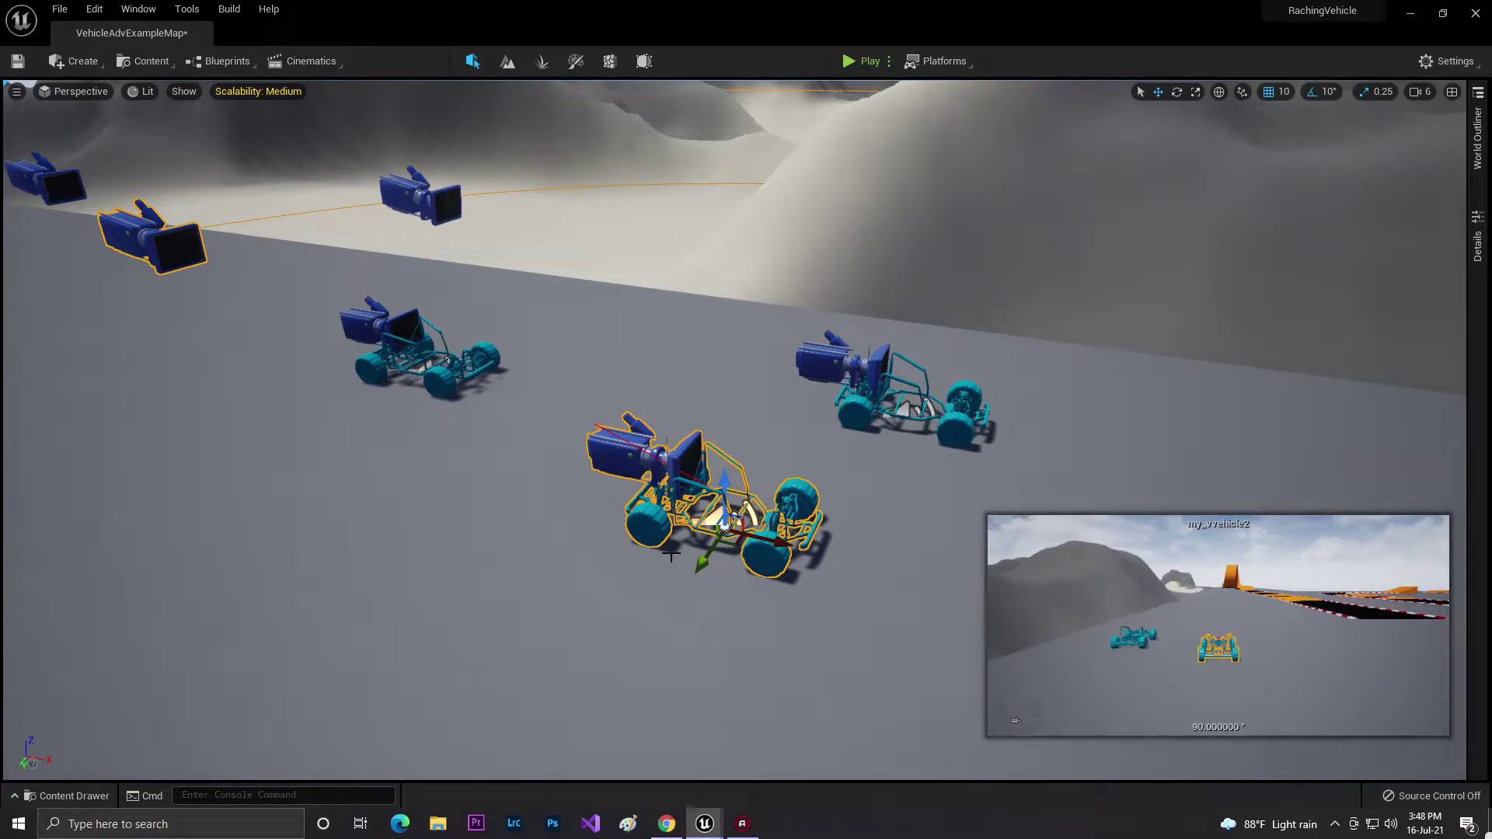
Step: Open the my_vvehicle blueprint at an empty area of its Event Graph and close the compiler results
right_drag(780, 490, 691, 497)
key(ctrl+space)
double_click(497, 575)
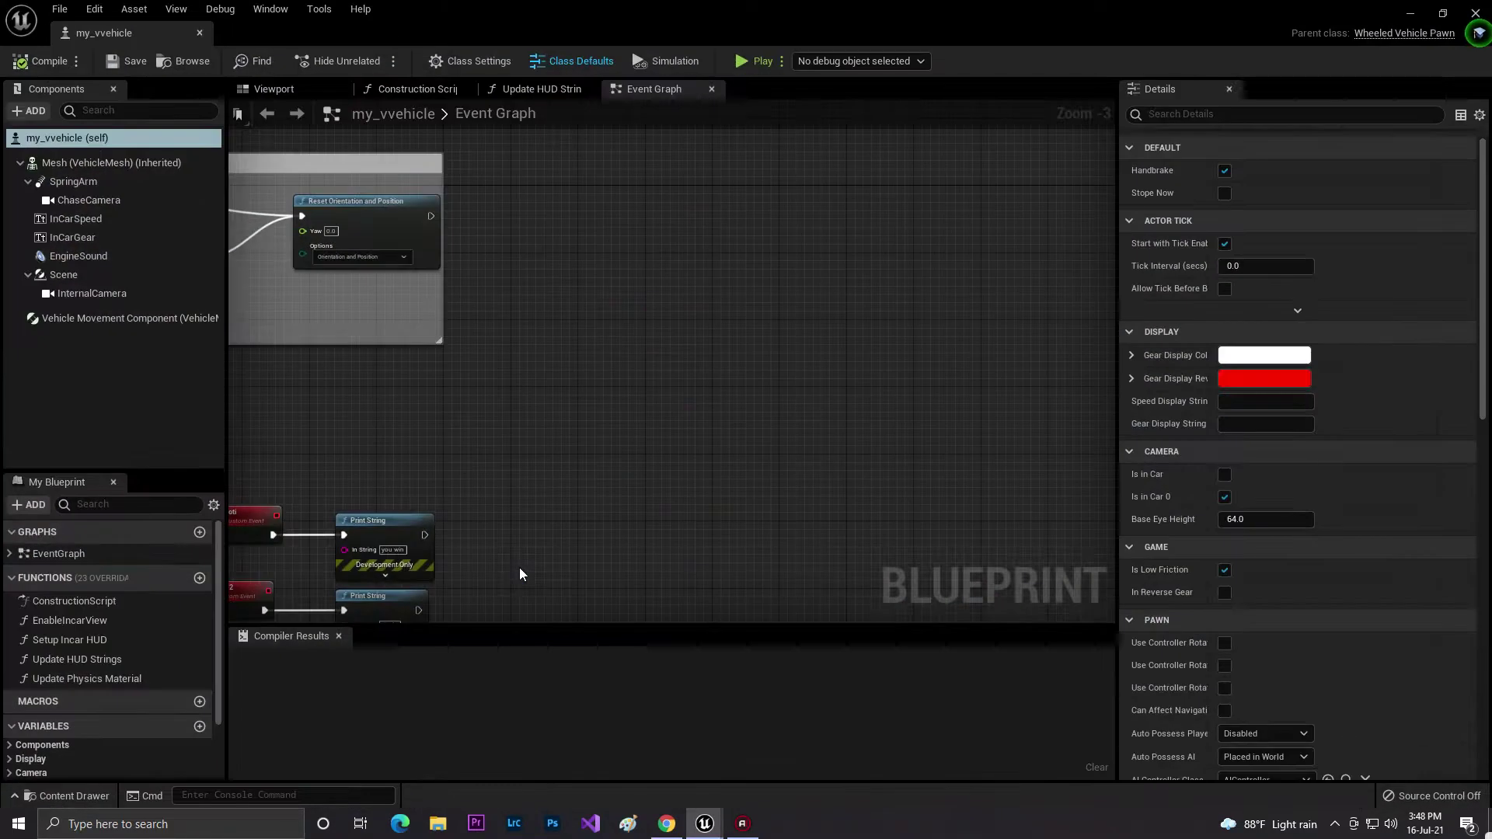
right_drag(546, 441, 519, 371)
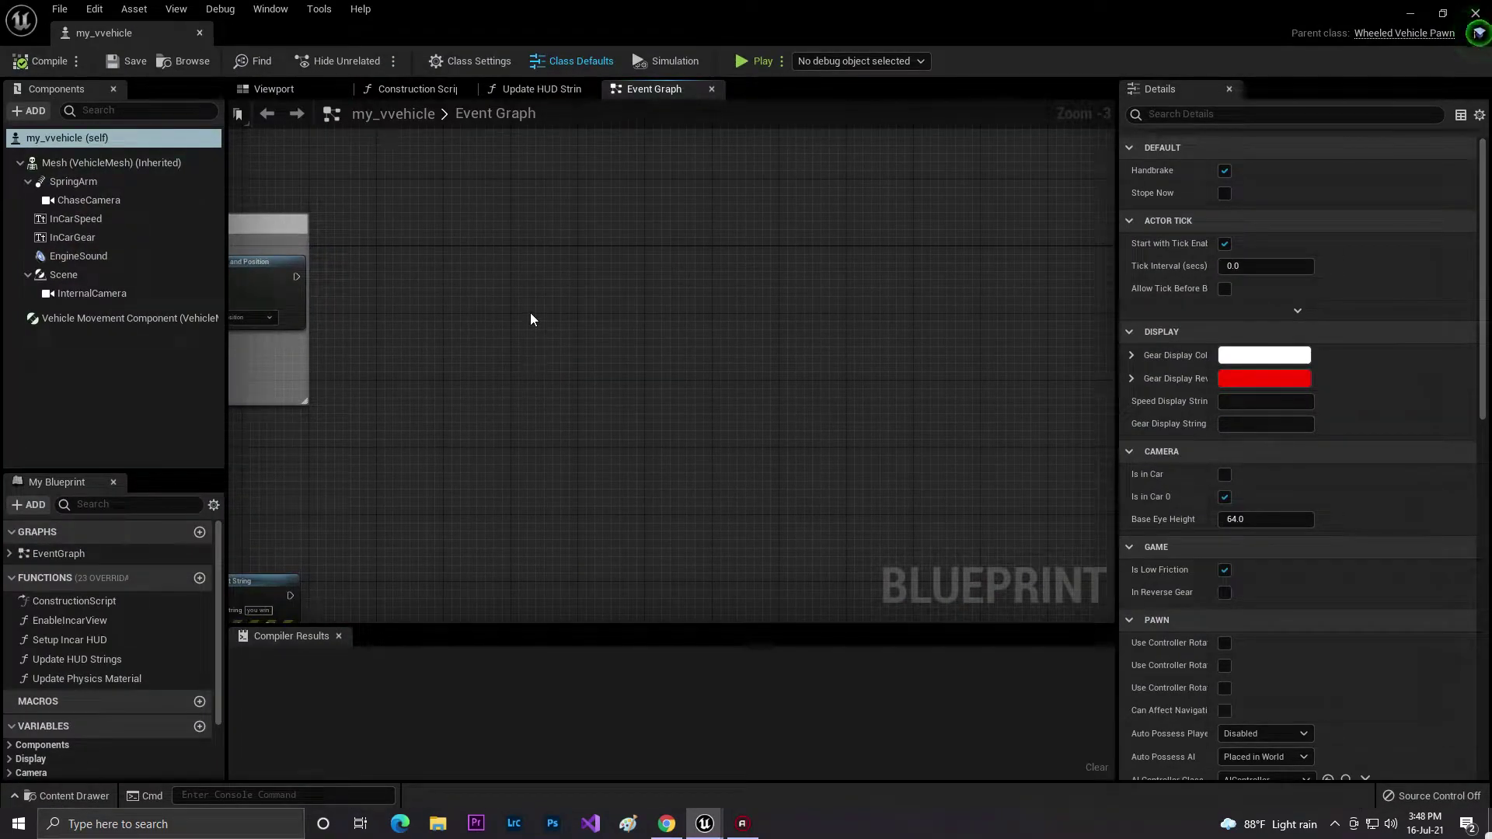
right_drag(631, 323, 600, 343)
click(339, 636)
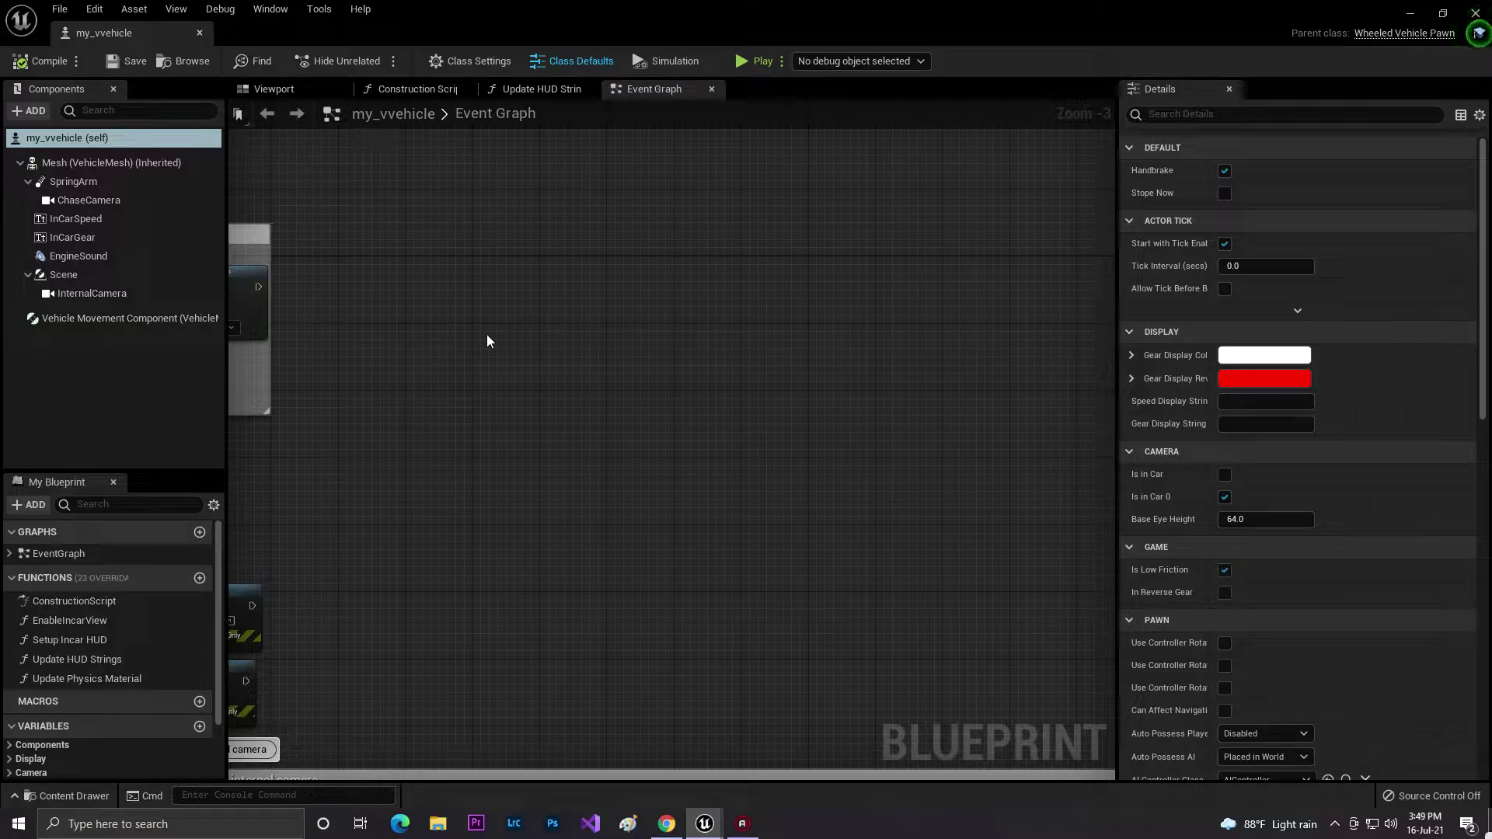
Step: Add a K keyboard event to the Event Graph, and compile and save the blueprint
right_click(503, 235)
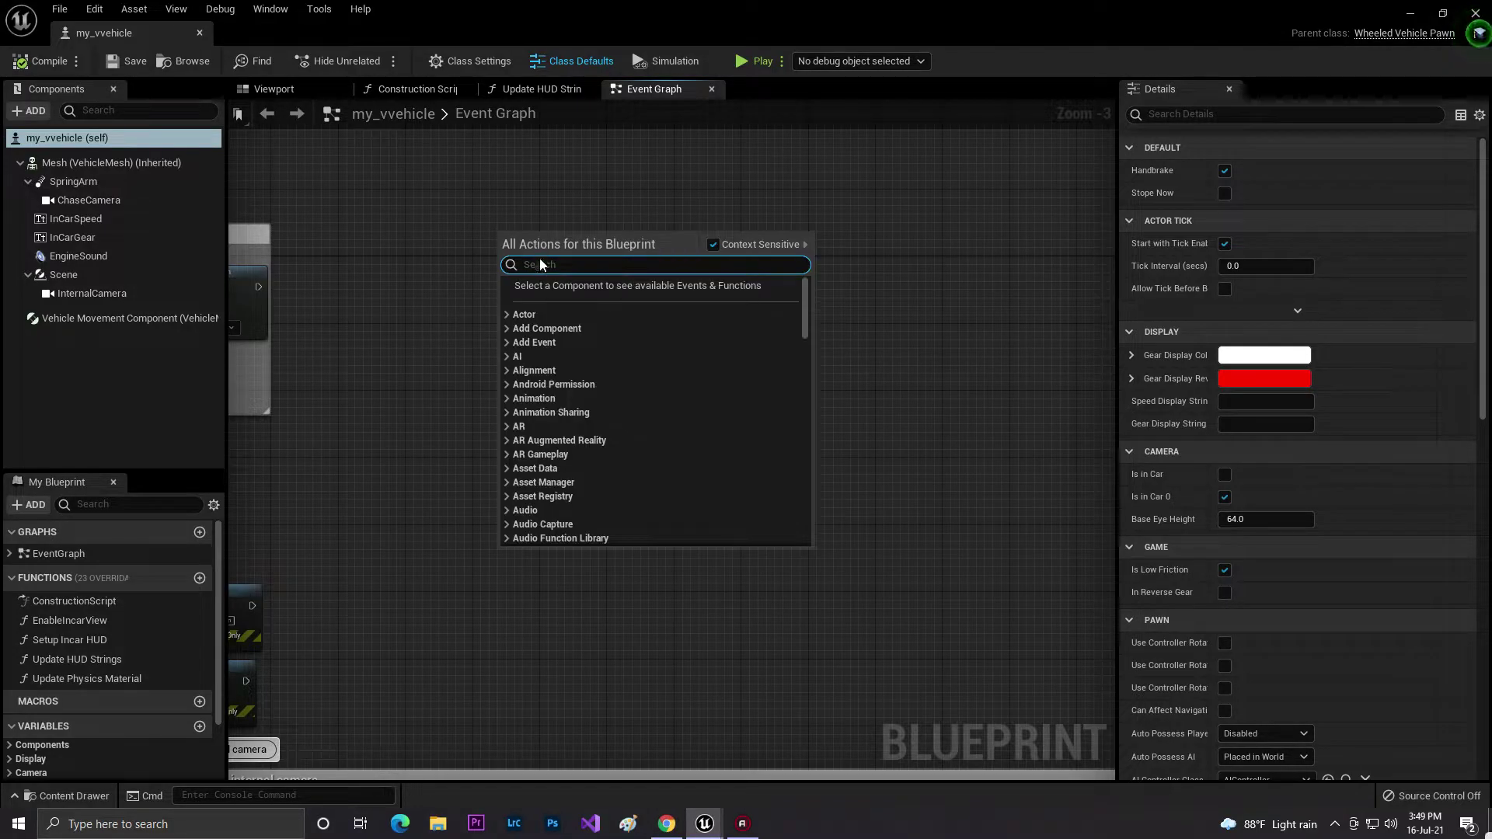
text(k kye)
key(BackSpace)
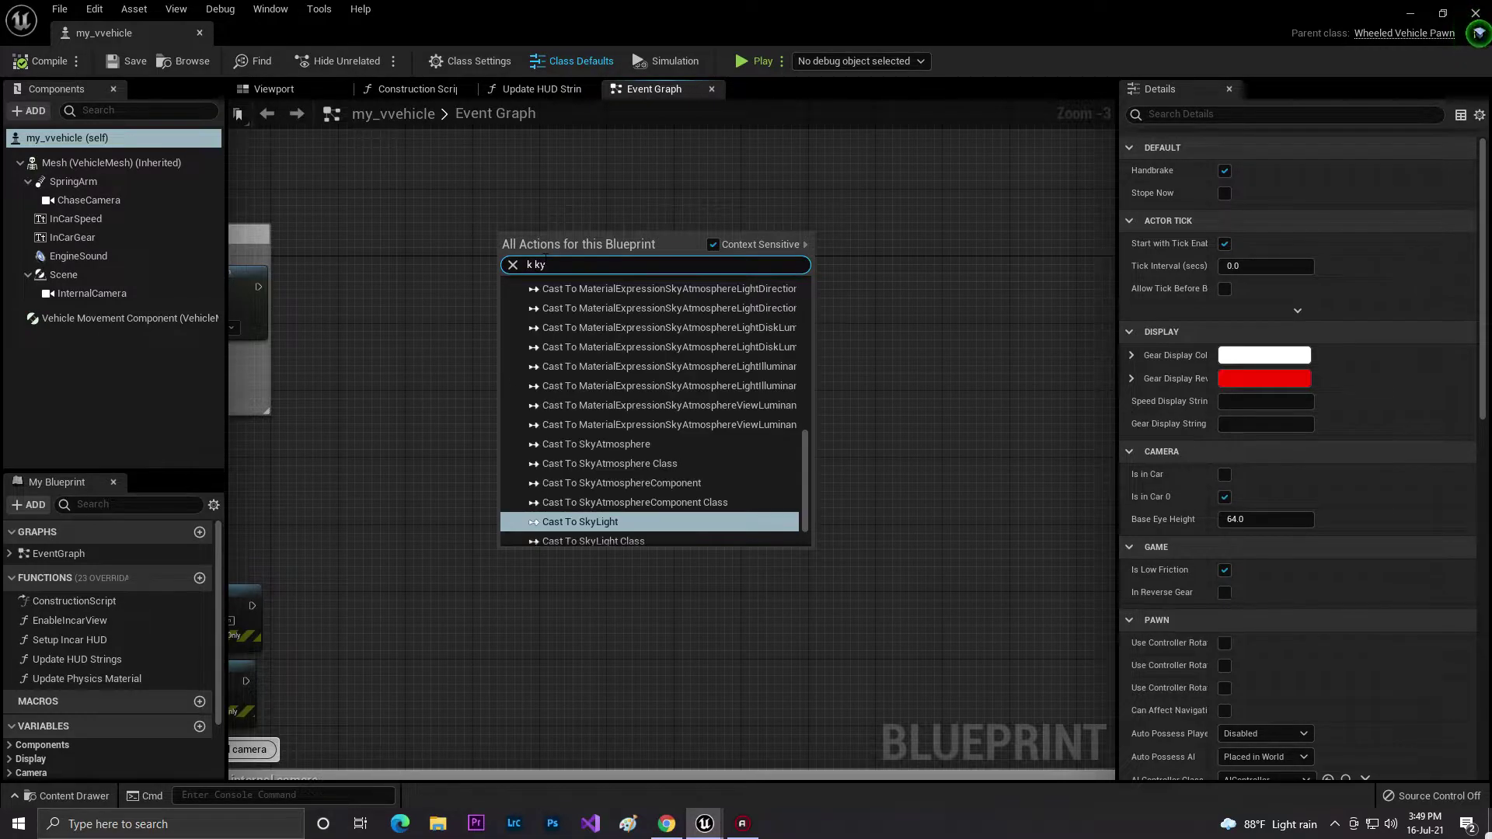
text(b)
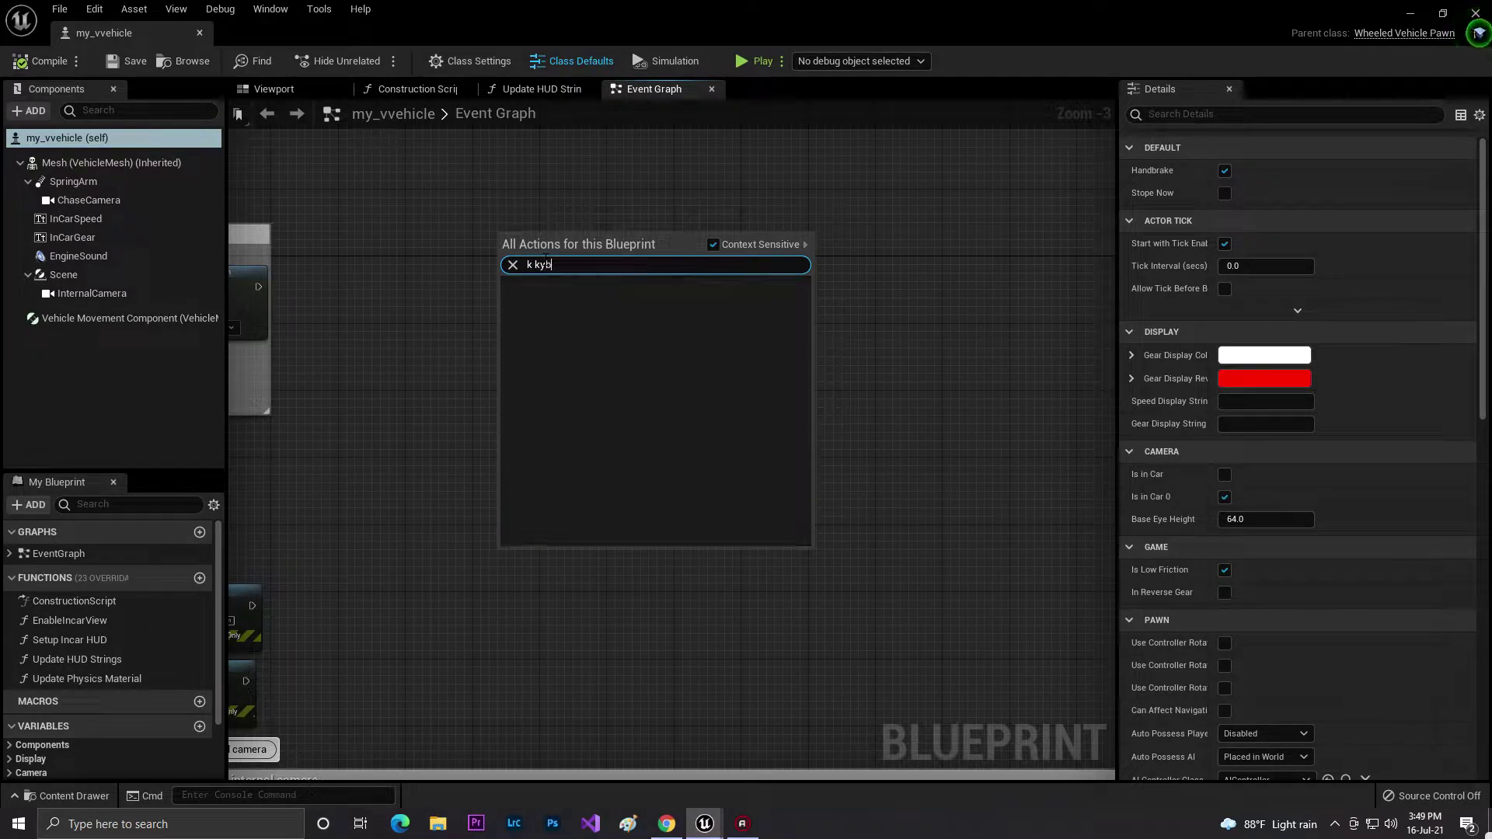
key(BackSpace)
key(BackSpace)
text(ey)
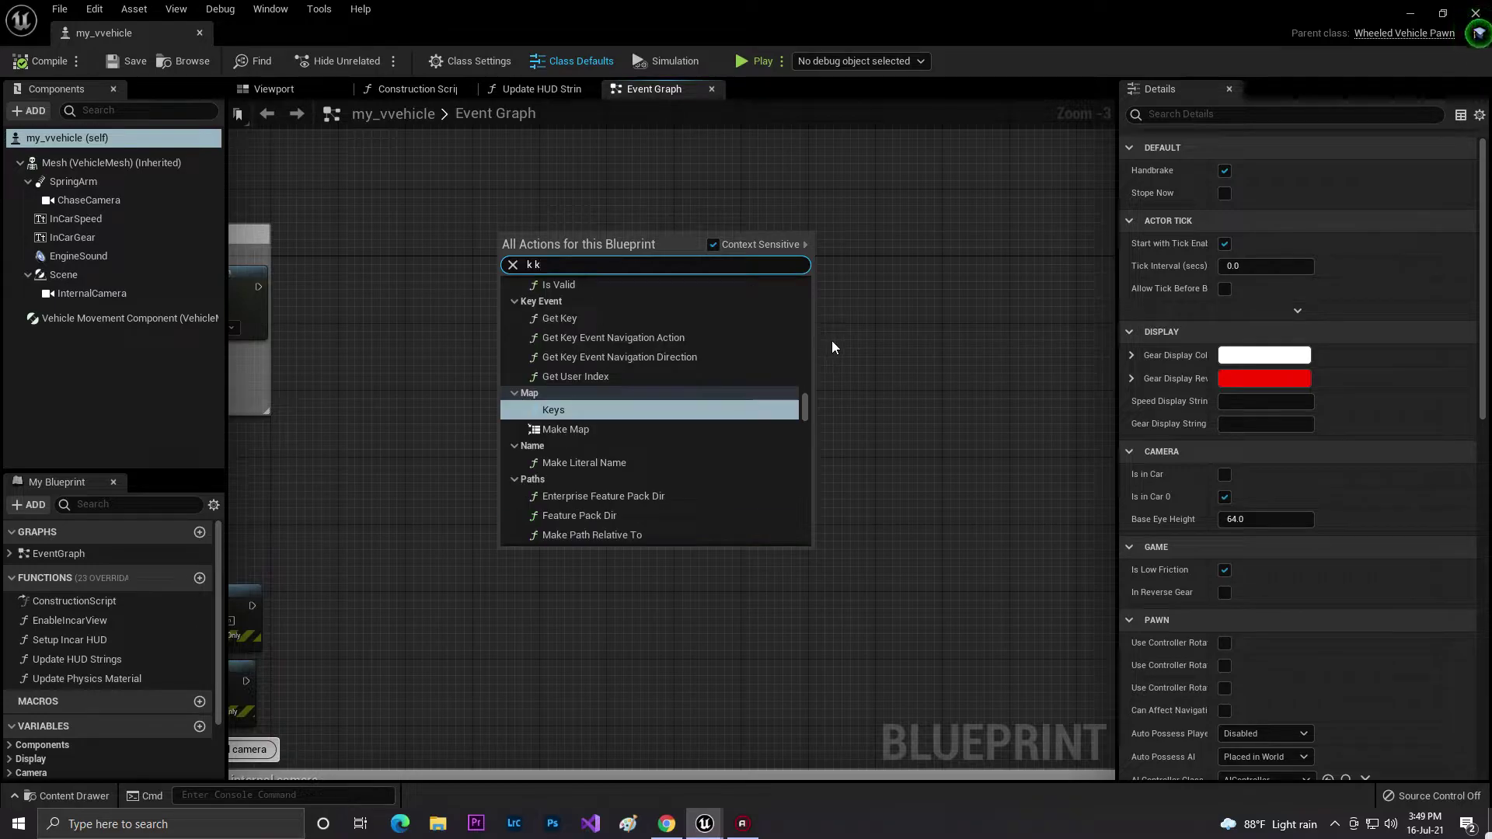
text(b)
click(562, 429)
scroll(590, 299, up, 3)
right_drag(590, 299, 572, 579)
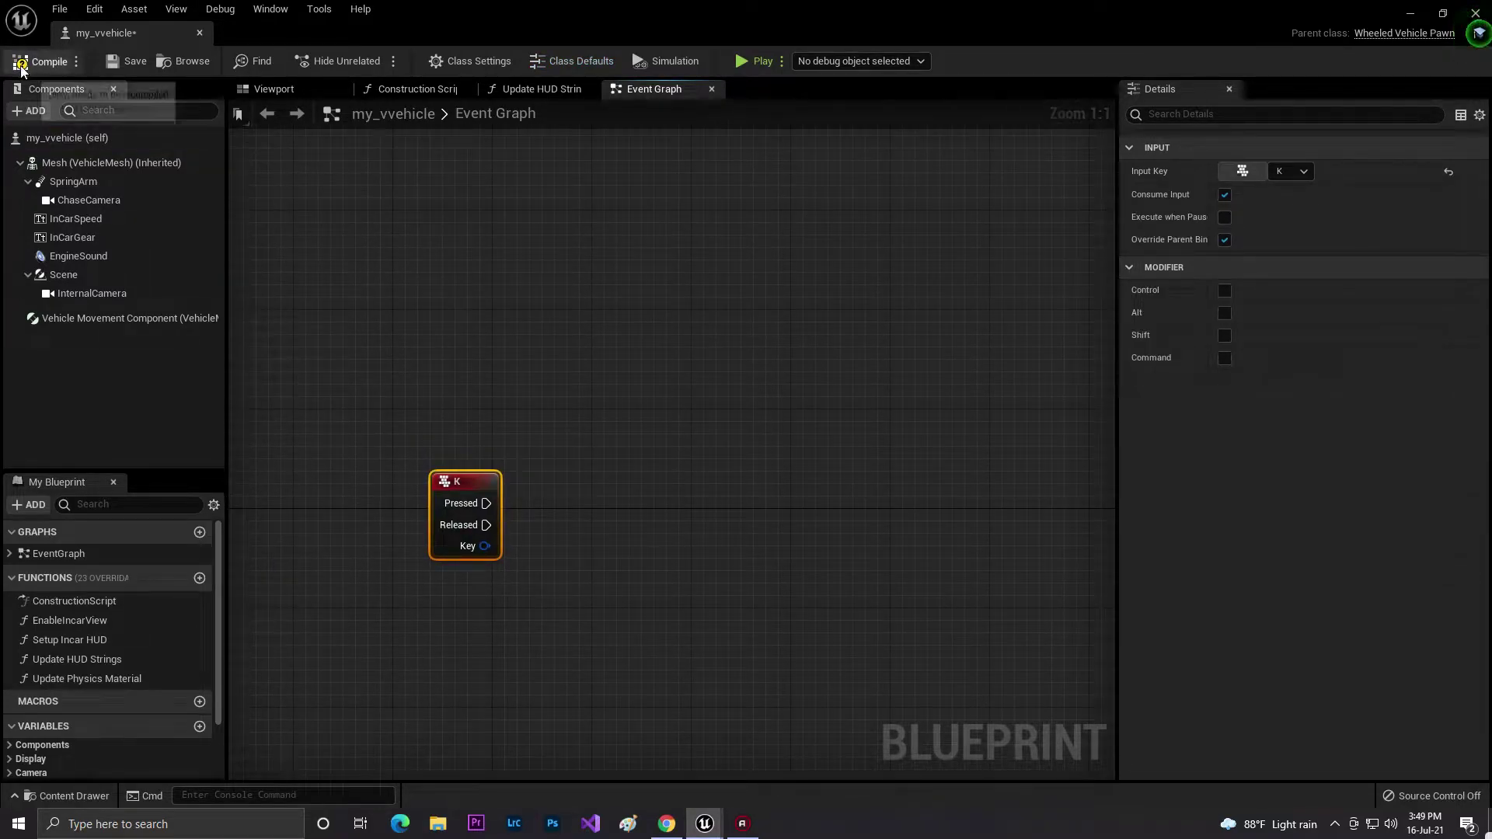
click(129, 61)
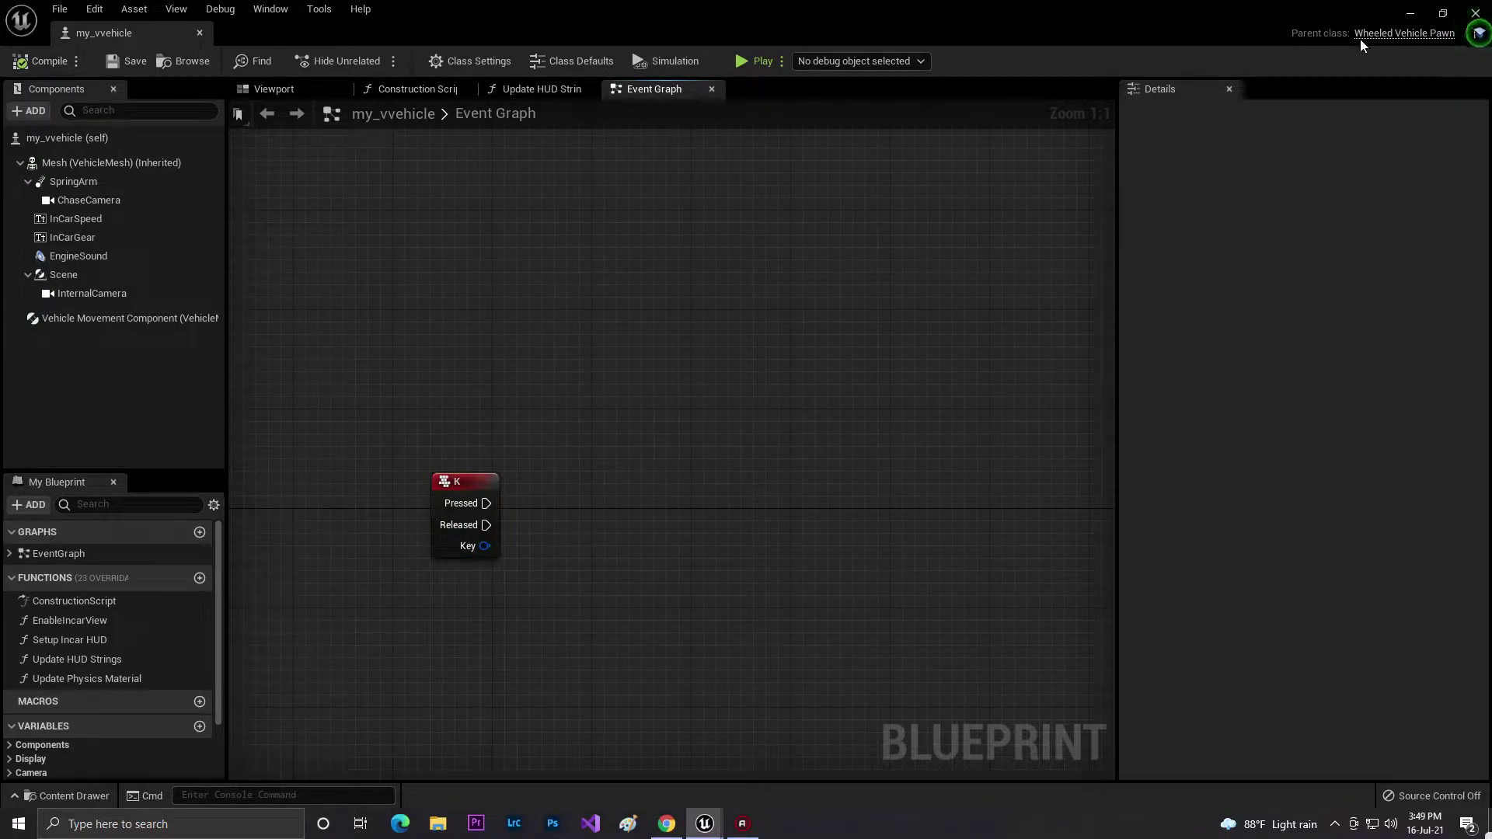
Step: Add a Possess node beside the K event, with context-sensitive filtering turned off for the node search
right_click(627, 356)
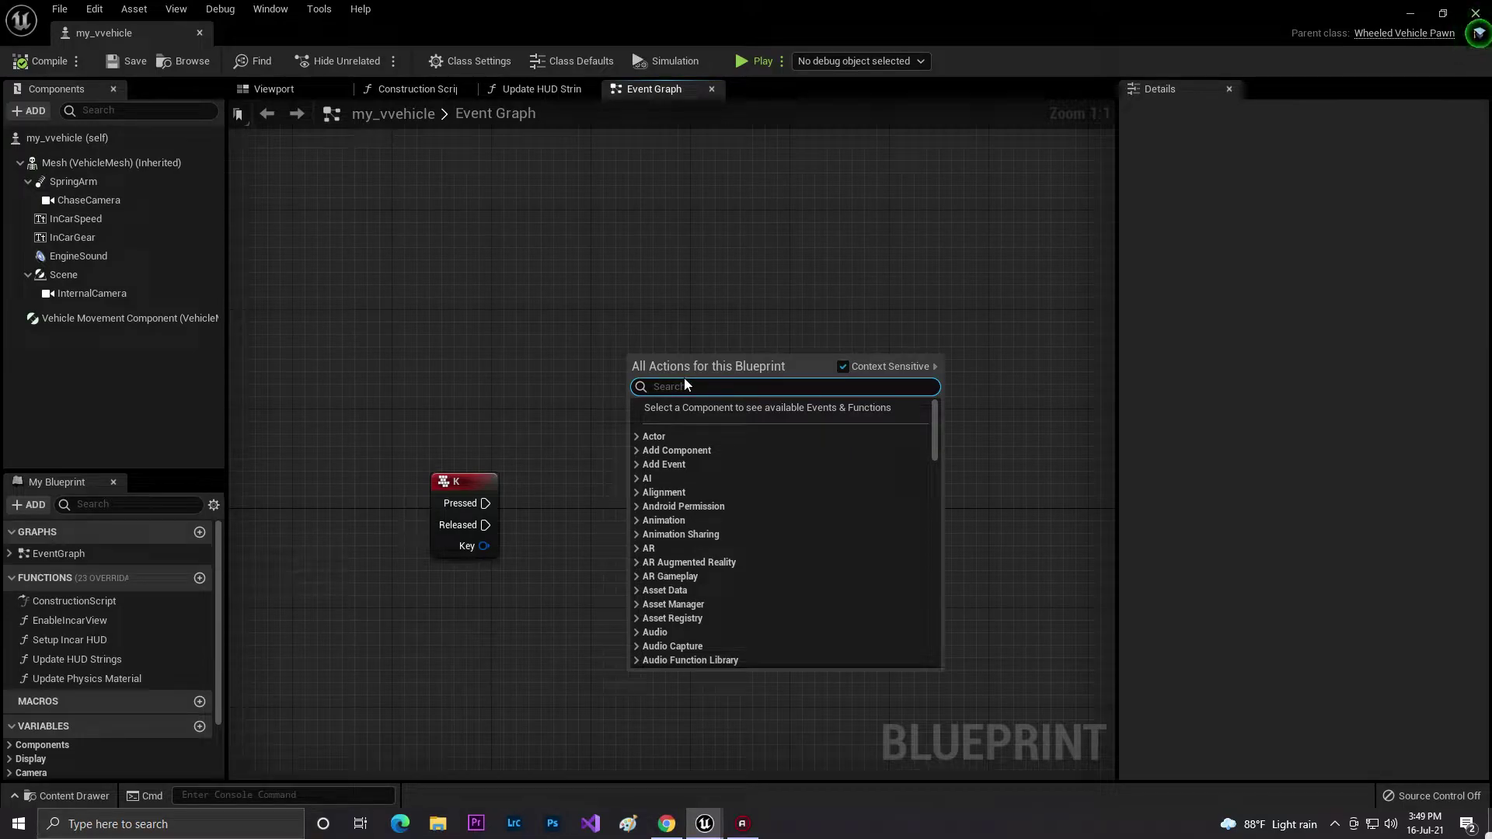
text(pos)
click(846, 369)
click(845, 368)
click(850, 369)
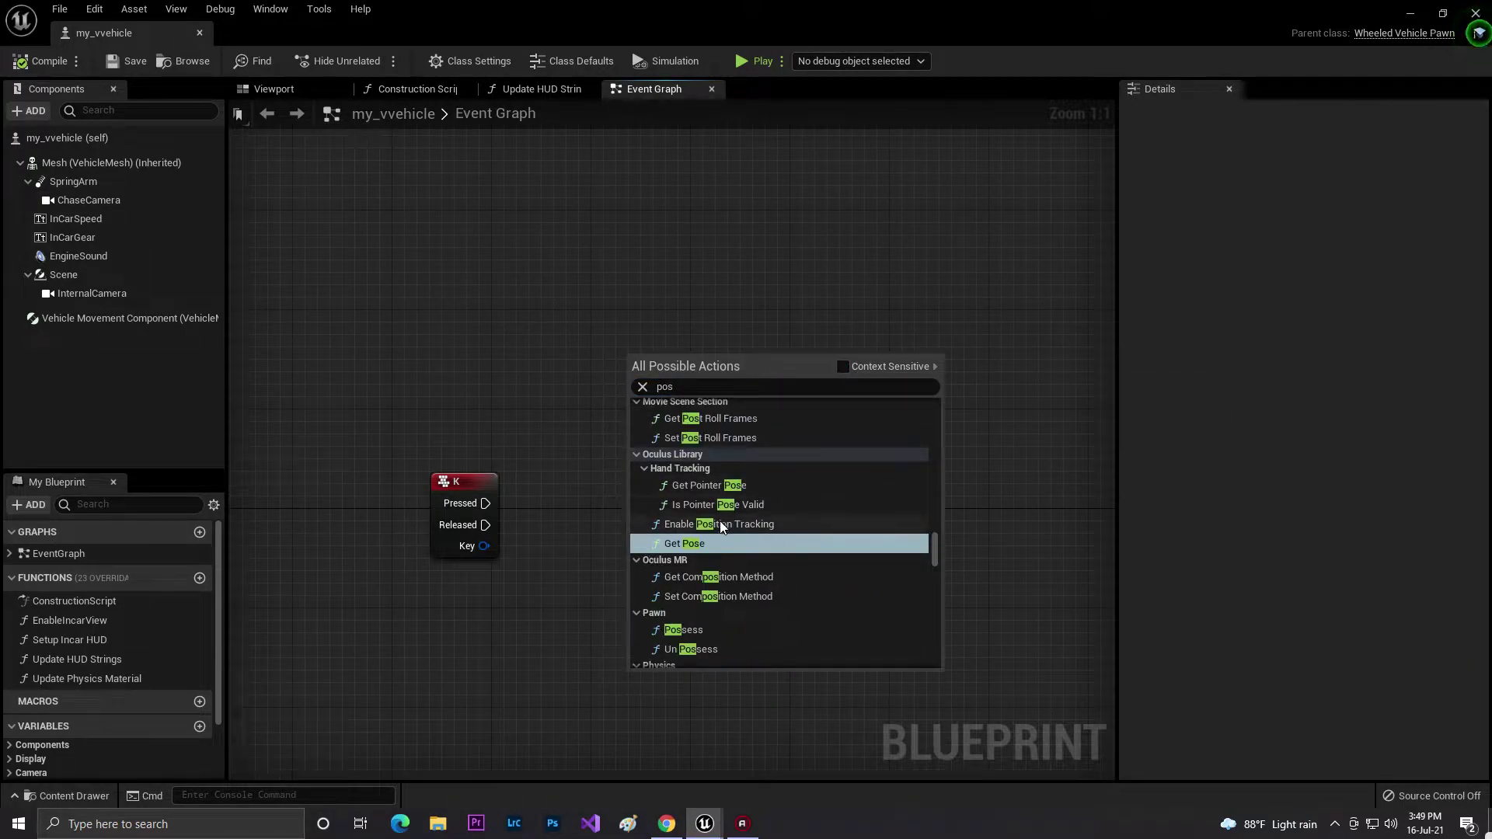
scroll(722, 536, down, 6)
scroll(822, 563, up, 3)
click(689, 386)
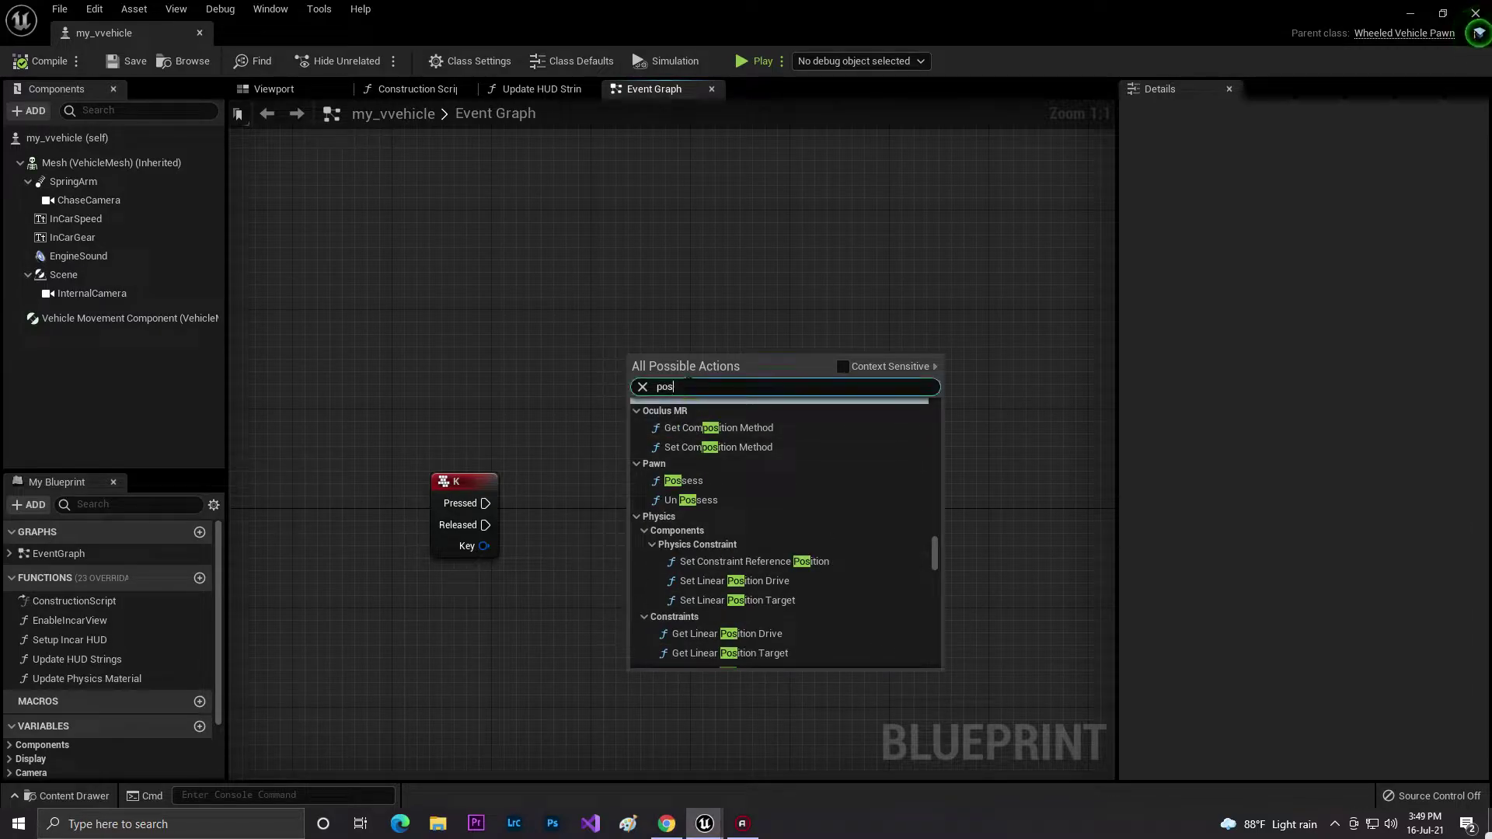
scroll(699, 443, up, 2)
click(690, 574)
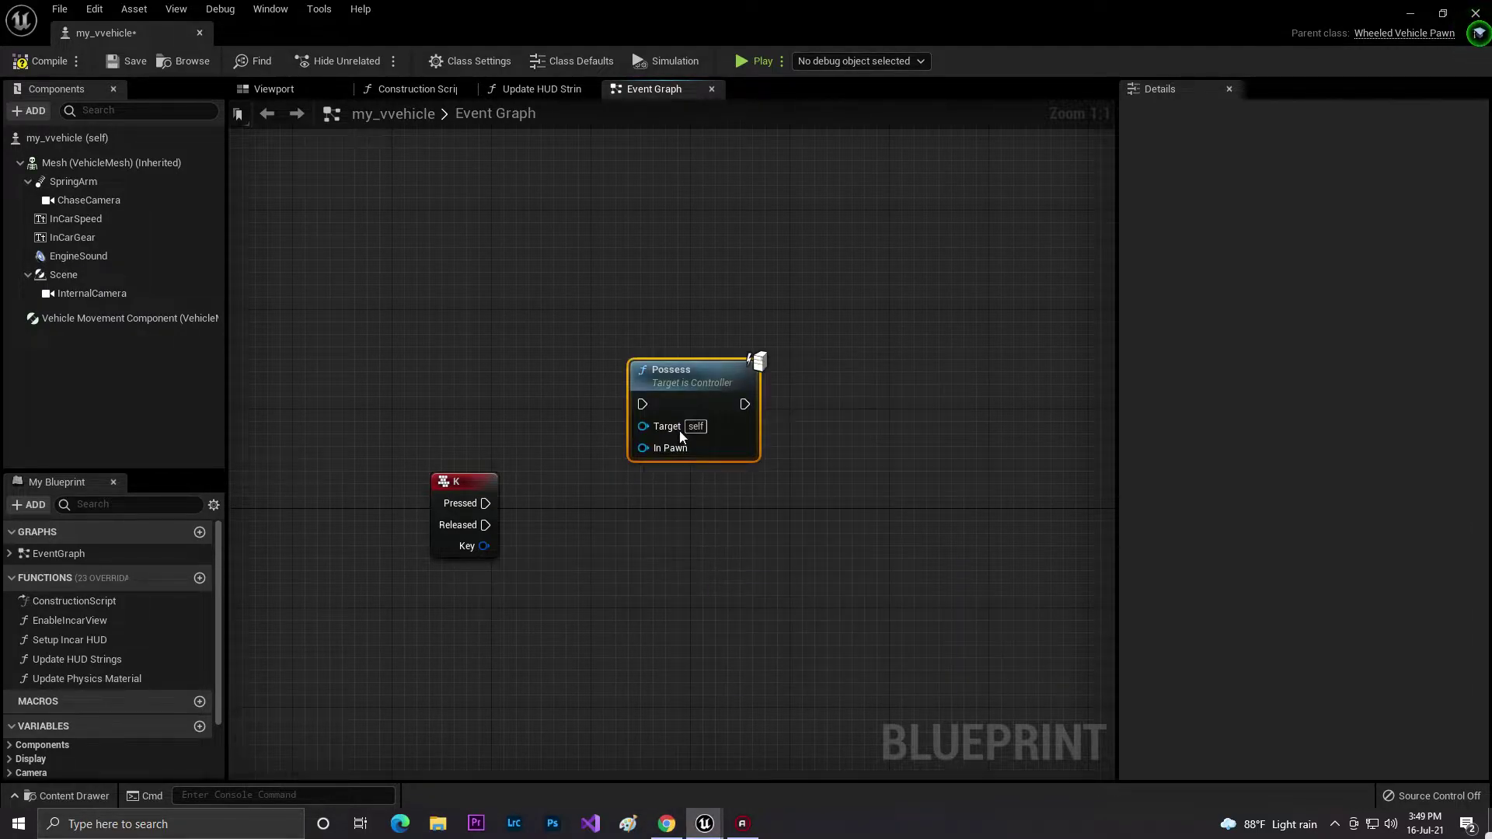
Step: Add a Get Player Controller node connected to the Possess node's Target, with context-sensitive filtering on
drag(642, 425, 516, 359)
text(get)
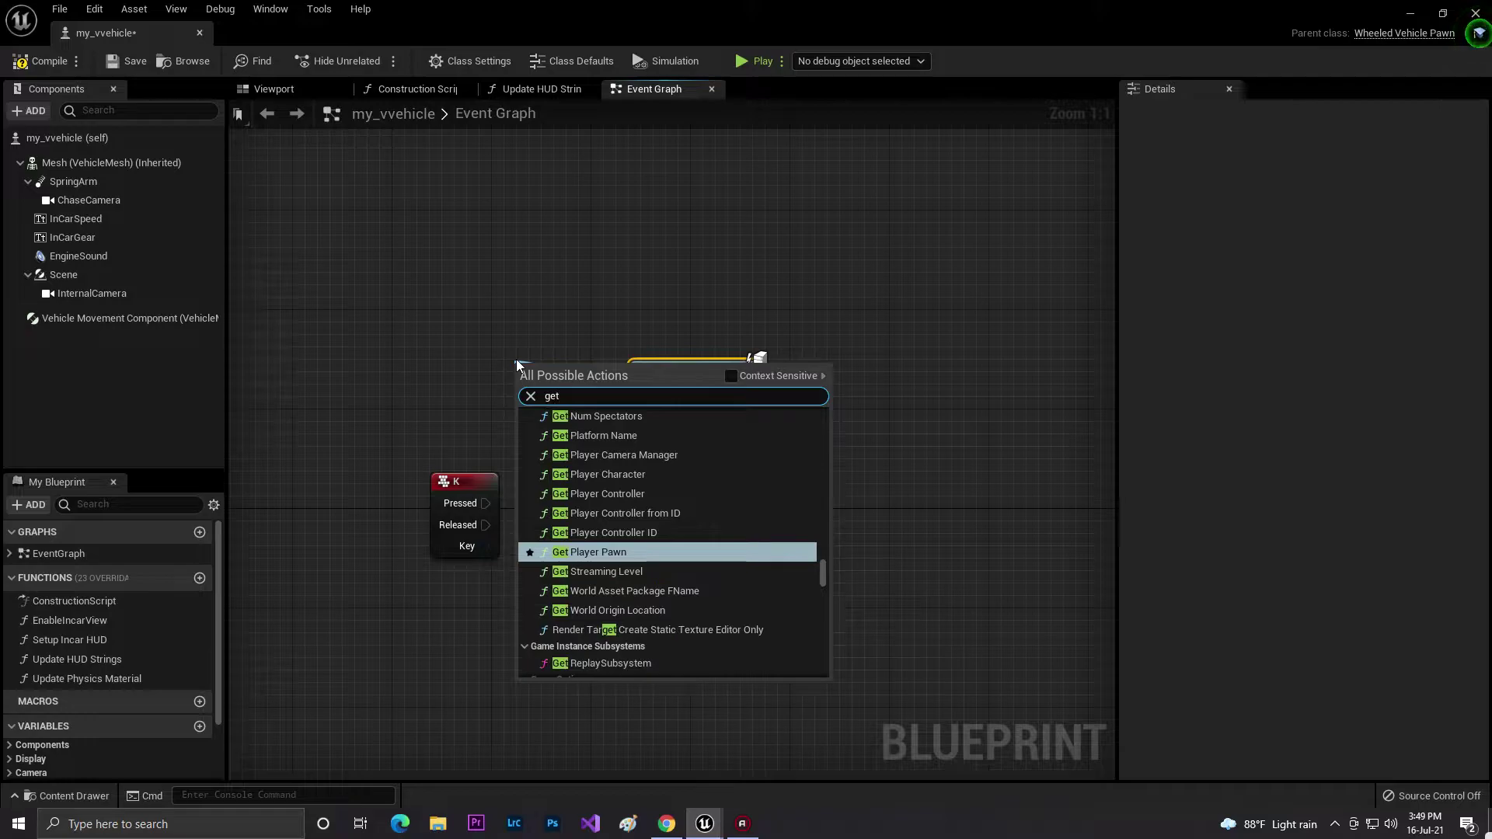
text(player)
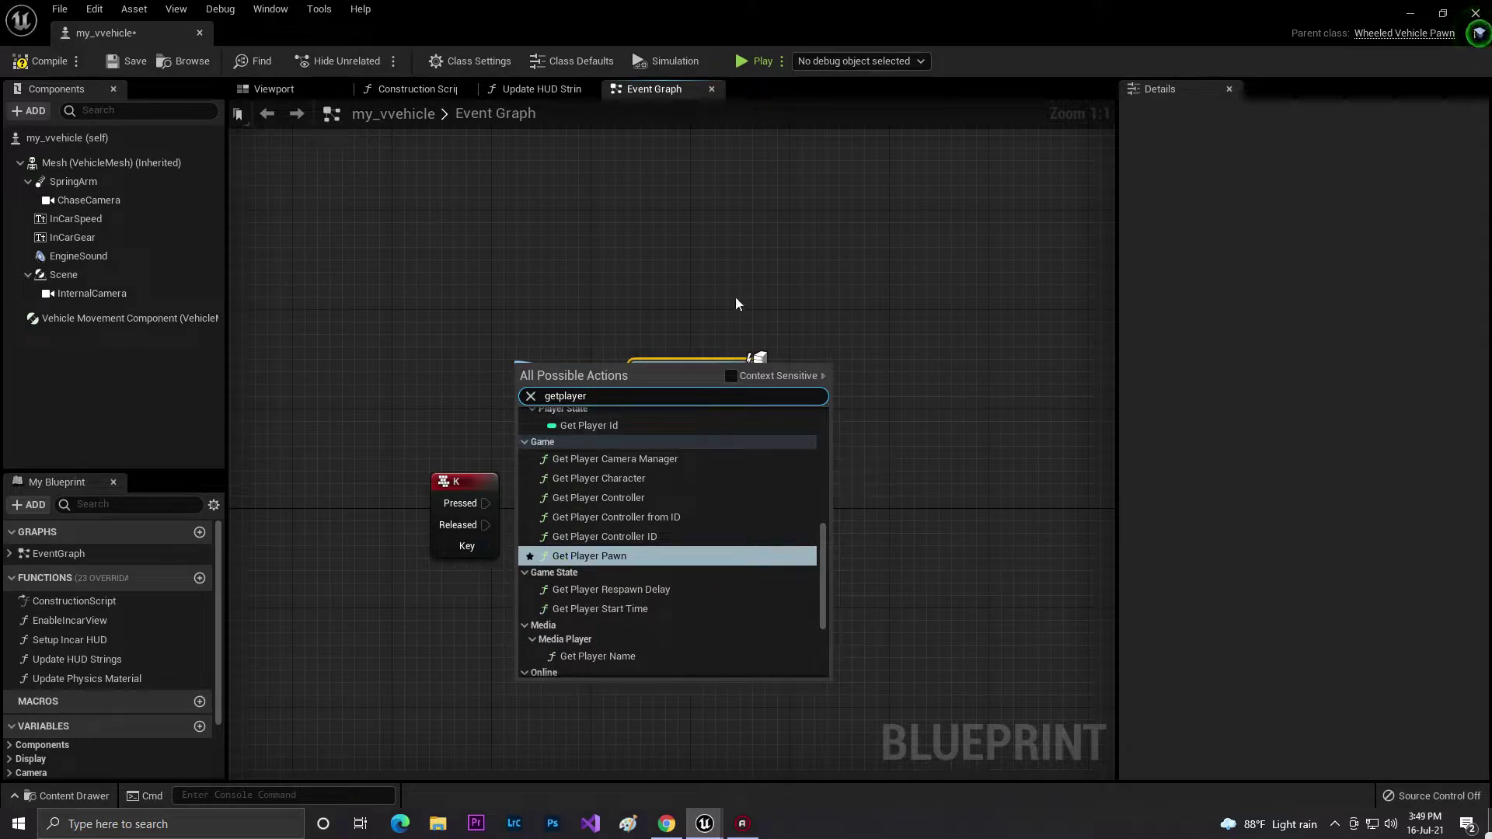
click(731, 376)
click(642, 446)
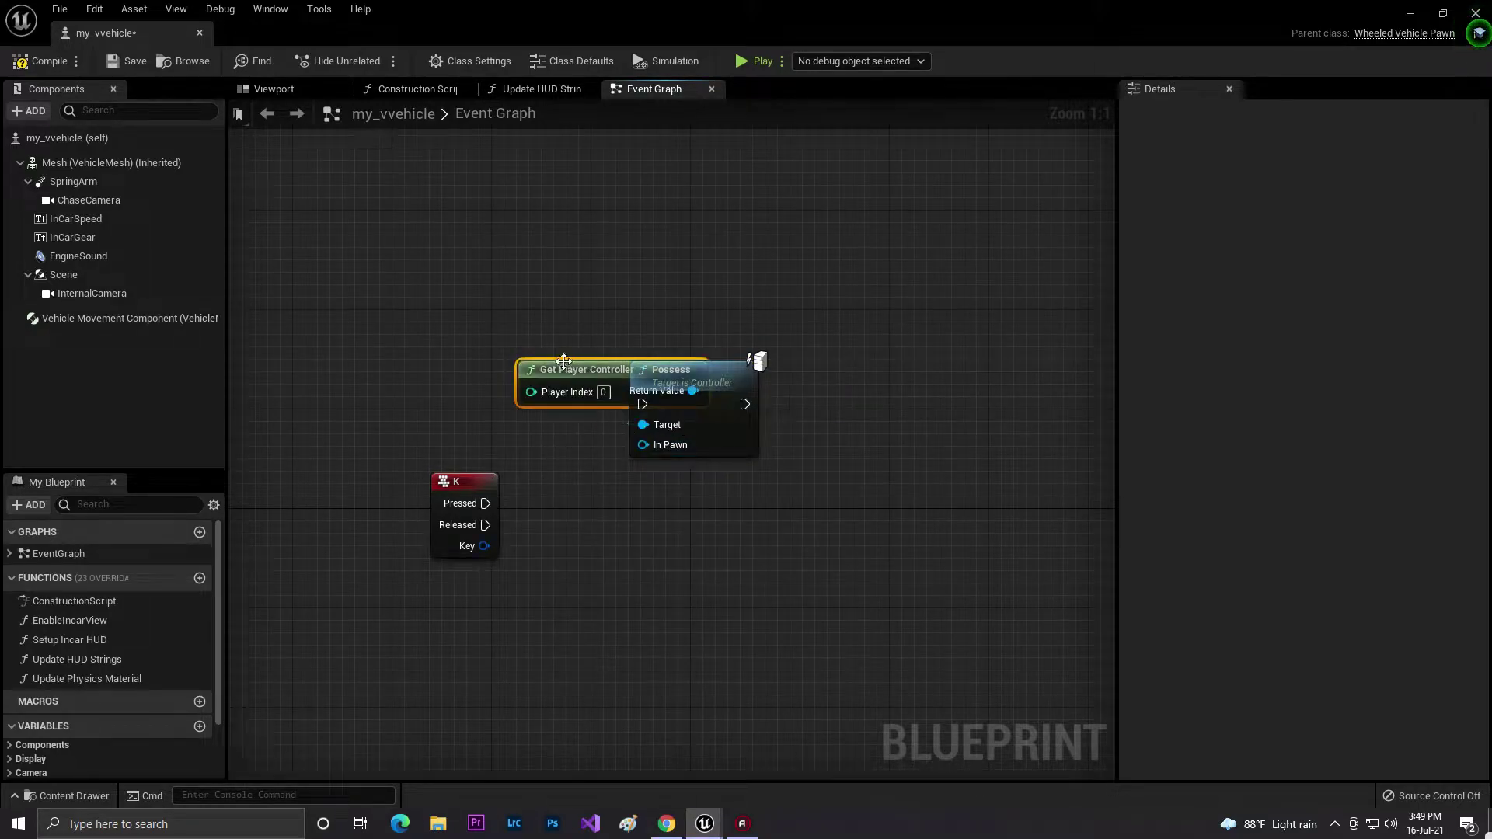
Step: Space out the Get Player Controller and Possess nodes around the K event, and compile and save the blueprint
drag(572, 366, 423, 340)
drag(691, 371, 816, 384)
drag(792, 457, 745, 528)
click(49, 62)
click(108, 66)
drag(528, 352, 590, 389)
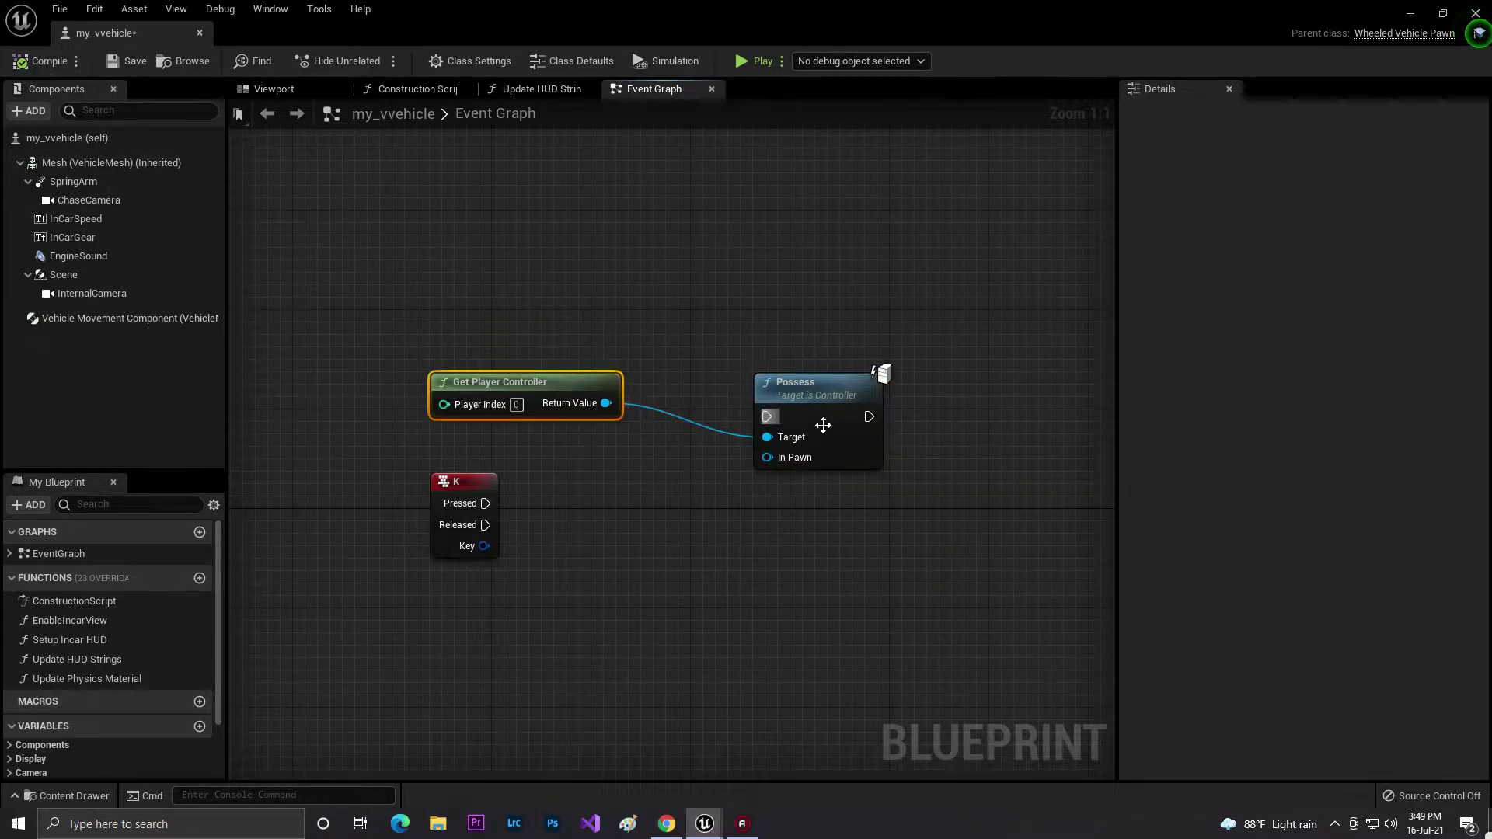
drag(823, 409, 822, 444)
click(126, 61)
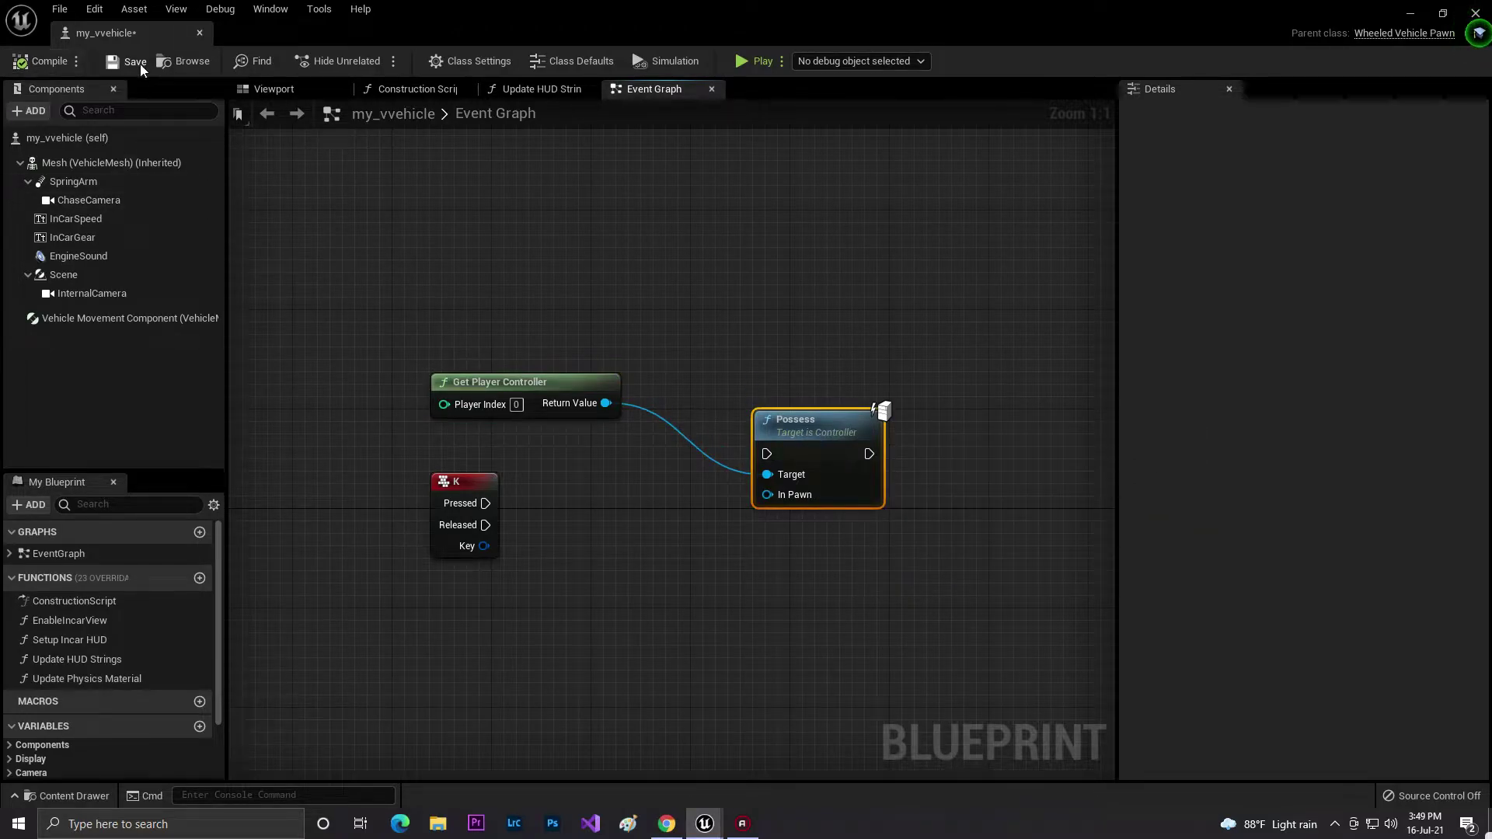
Step: Point out the Possess node's In Pawn input and examine the placed vehicles in the level that it could refer to
drag(767, 495, 738, 598)
drag(666, 541, 665, 541)
click(1413, 6)
right_drag(794, 345, 862, 303)
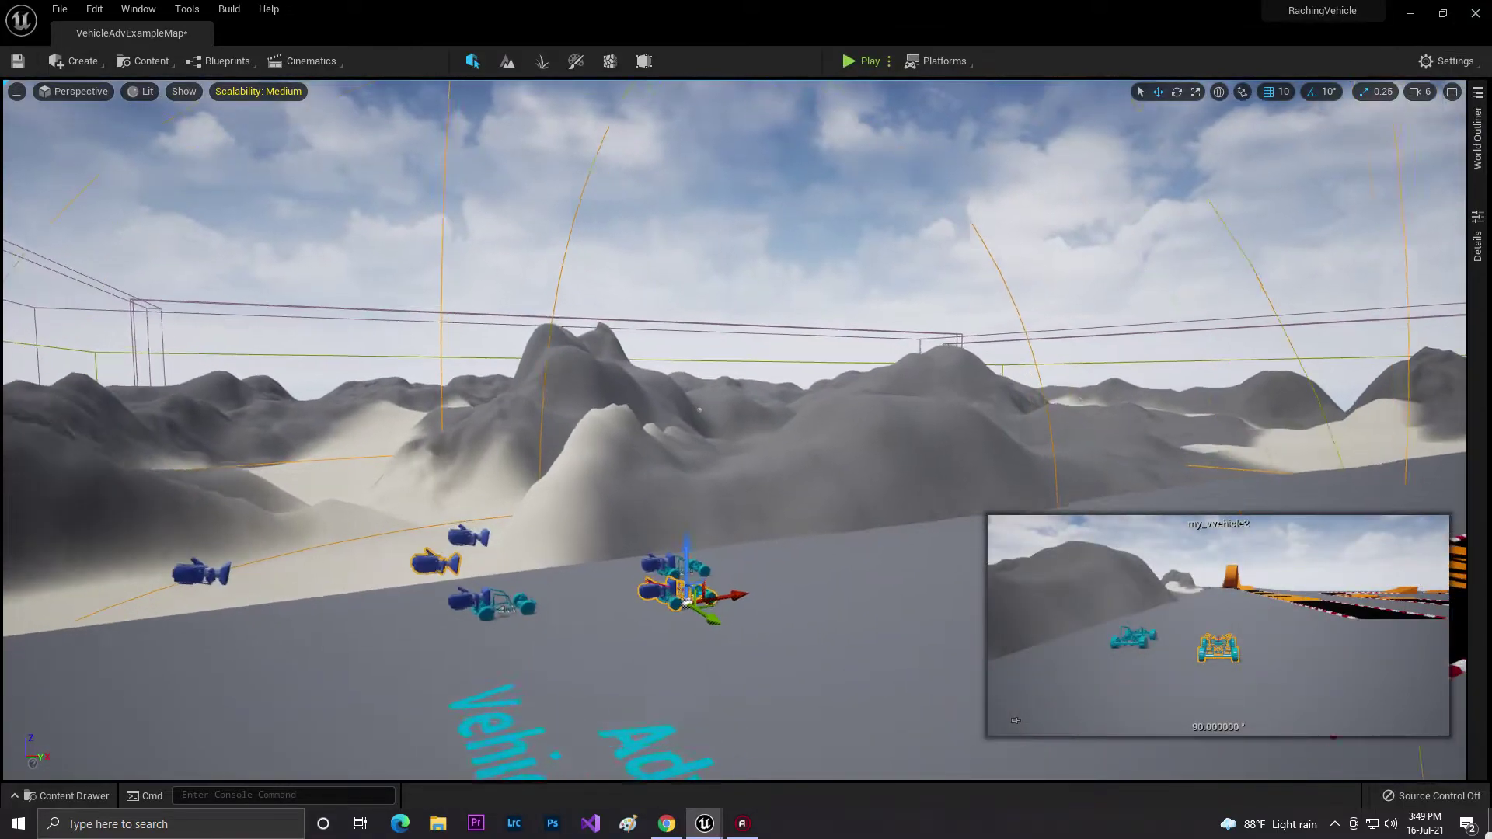
key(f)
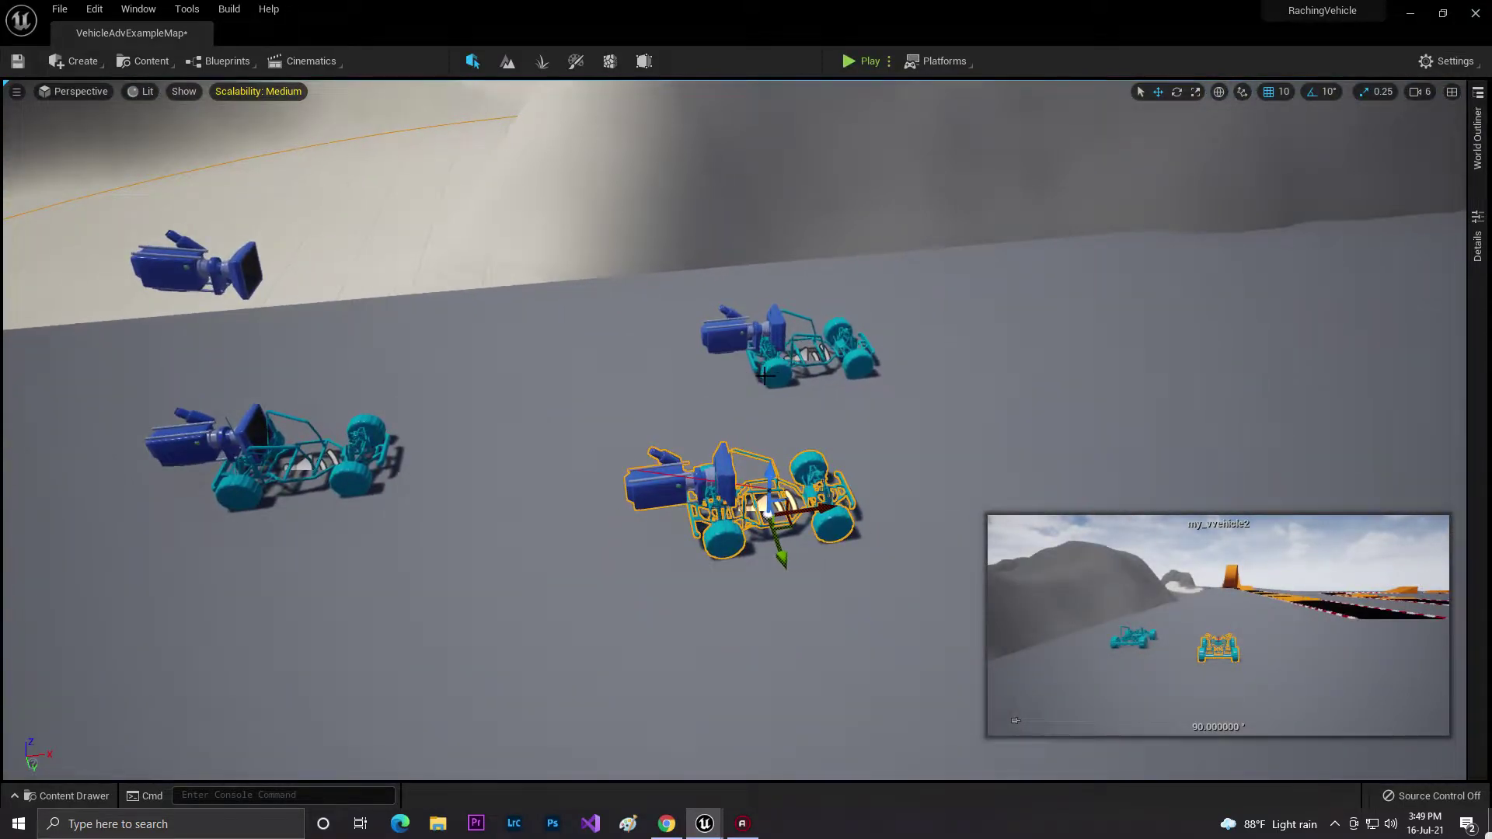
click(764, 375)
click(380, 425)
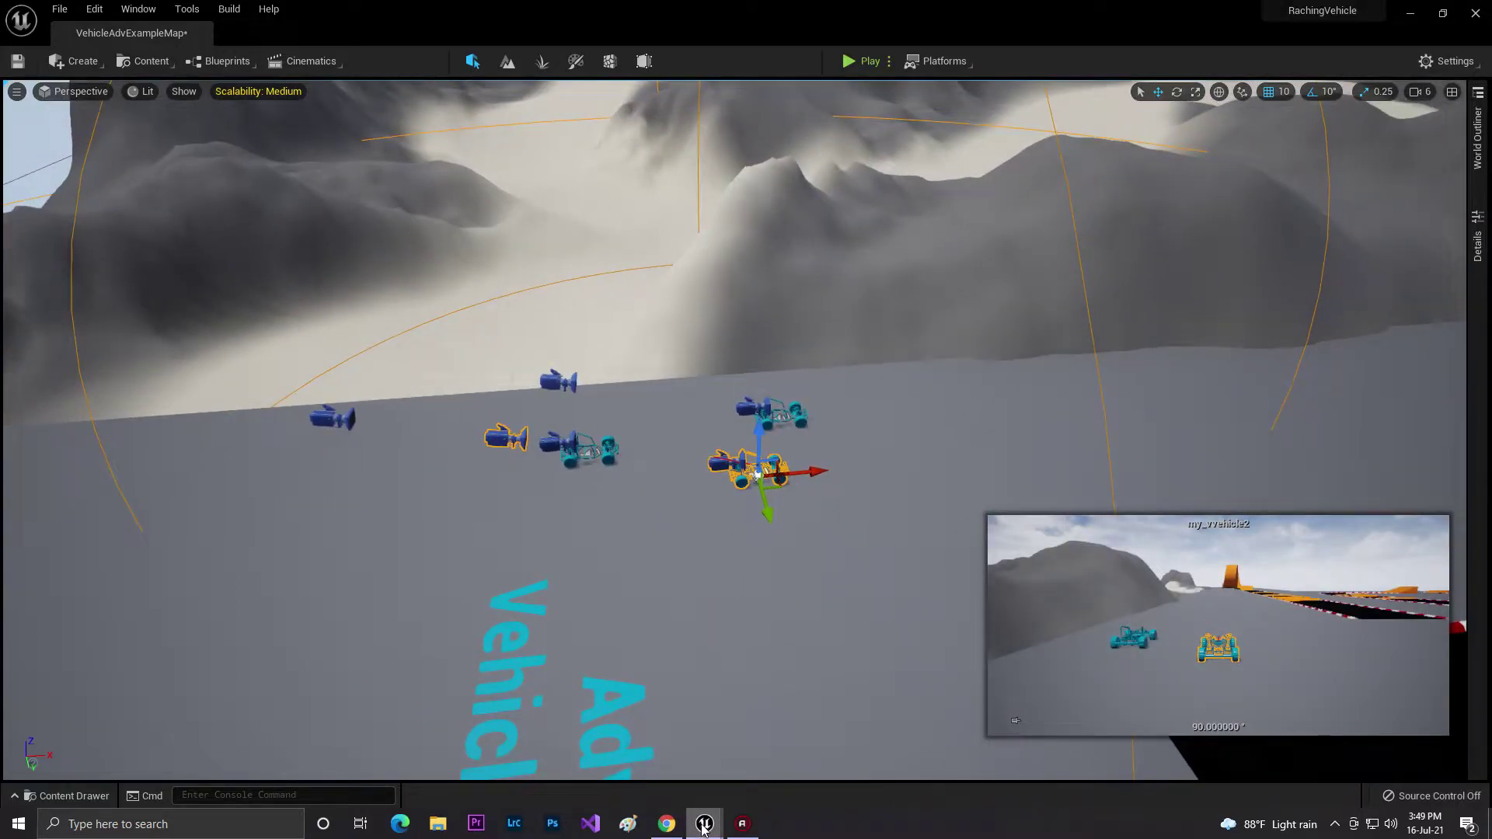
Step: Return to the my_vvehicle blueprint and move the Possess node farther from the Get Player Controller node
mouse_move(704, 828)
click(817, 746)
click(760, 393)
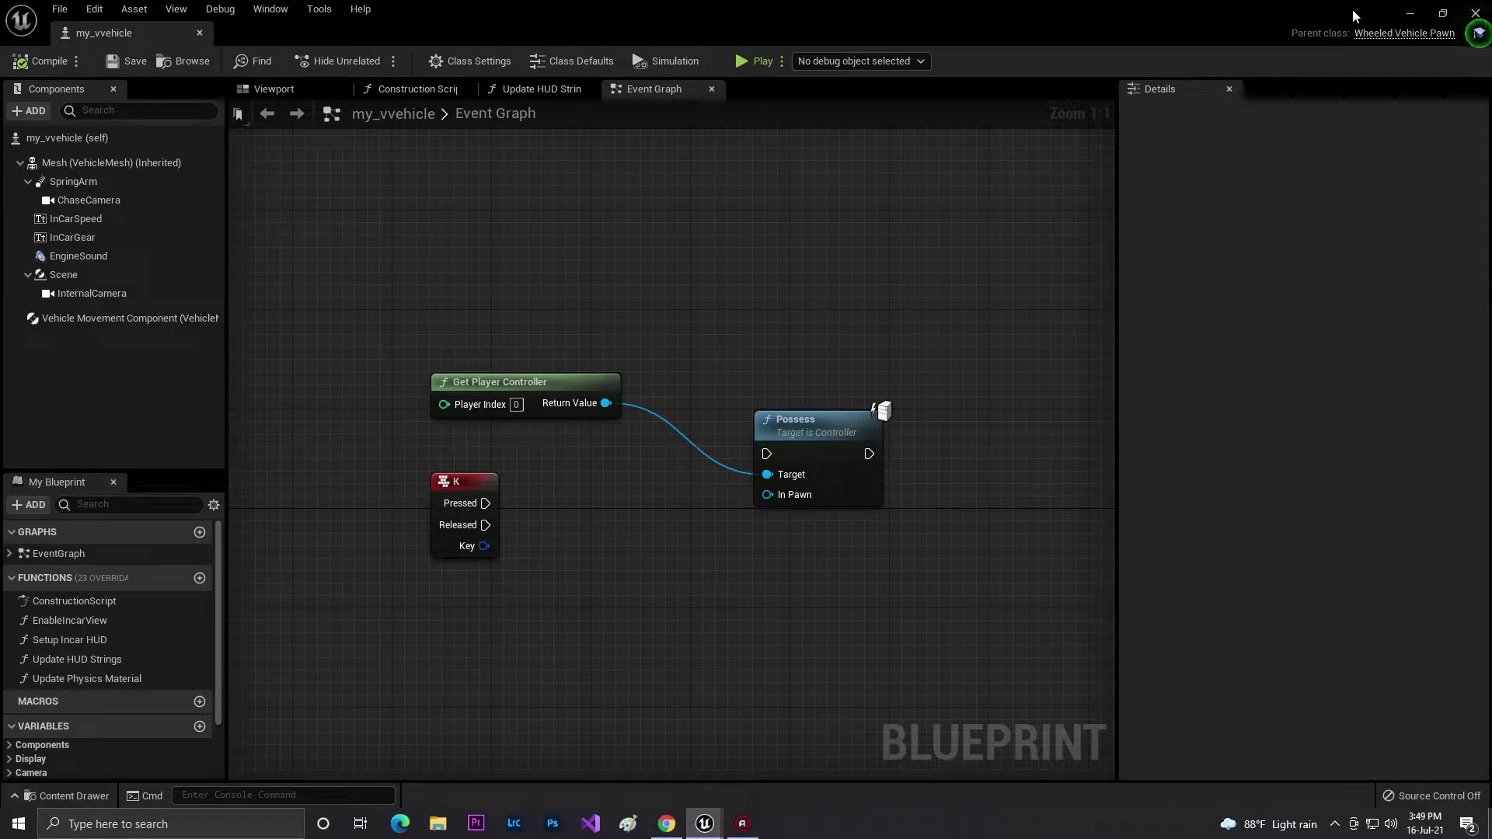
right_drag(792, 365, 731, 305)
drag(764, 381, 853, 396)
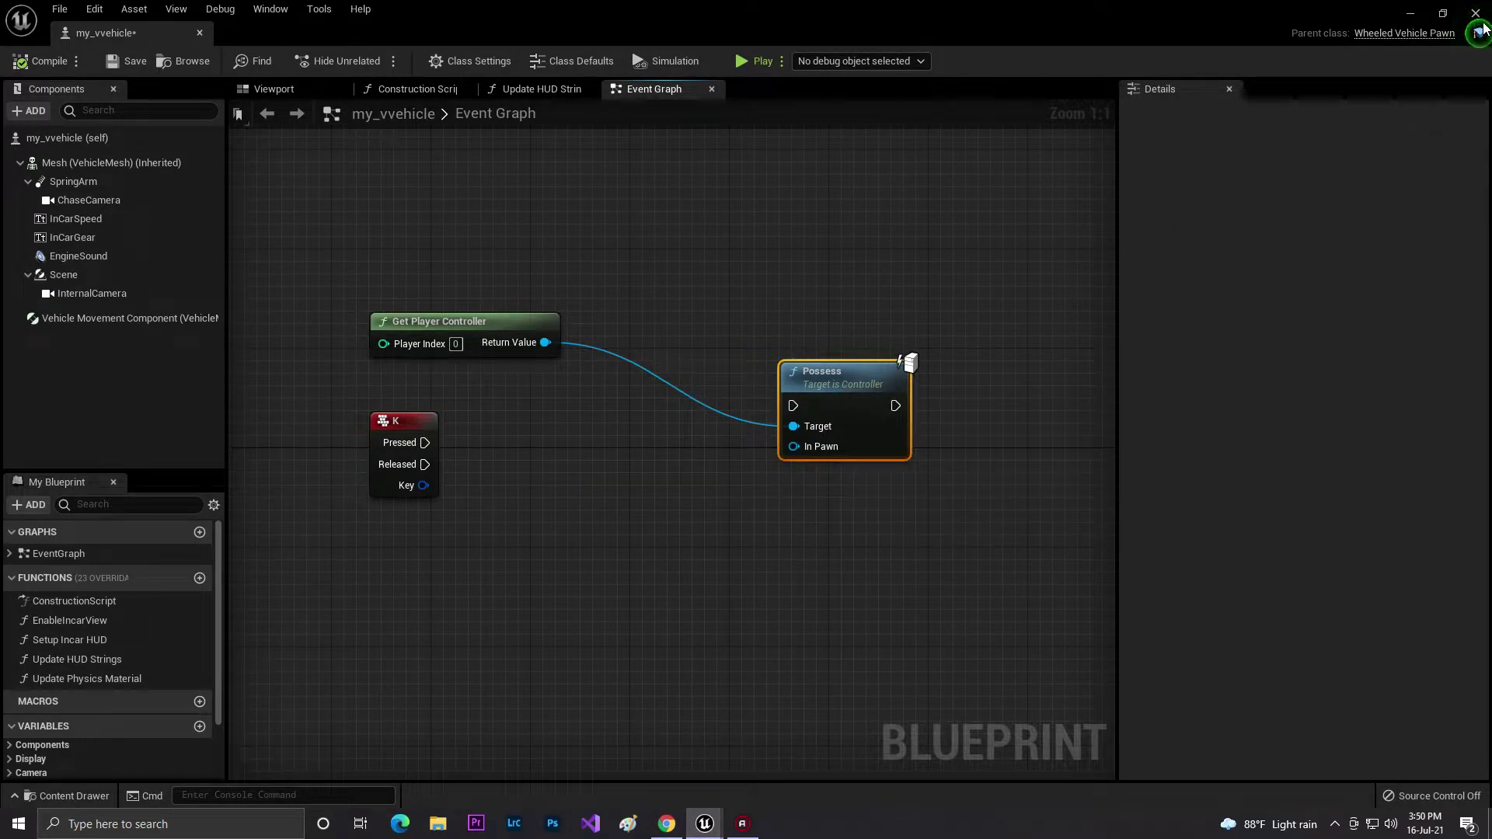
Step: Examine the three placed vehicles my_vvehicle, my_vvehicle2 and my_vvehicle3 by selecting each one in the level's actor list
click(1410, 12)
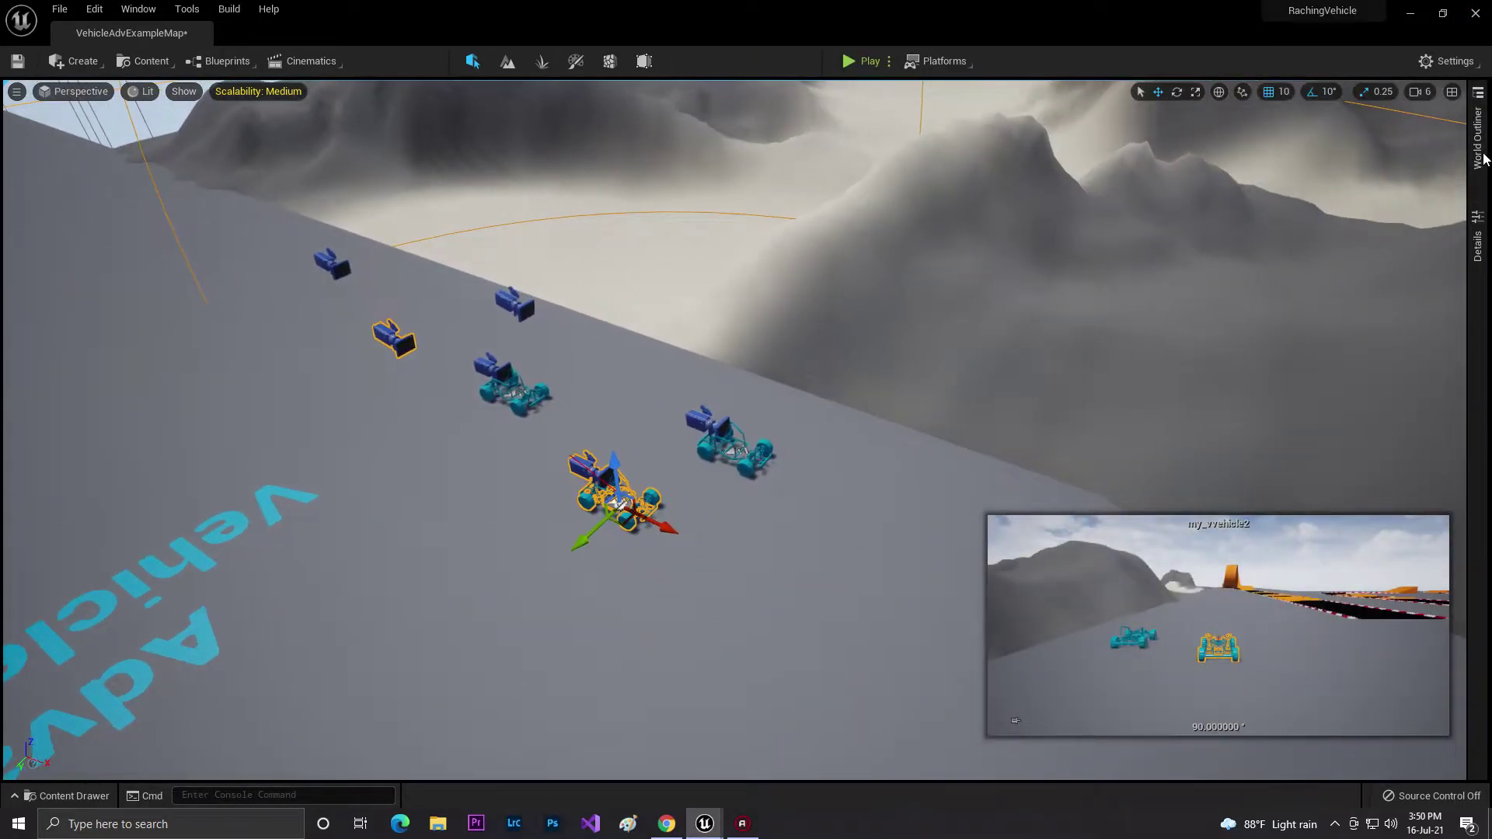
click(1476, 136)
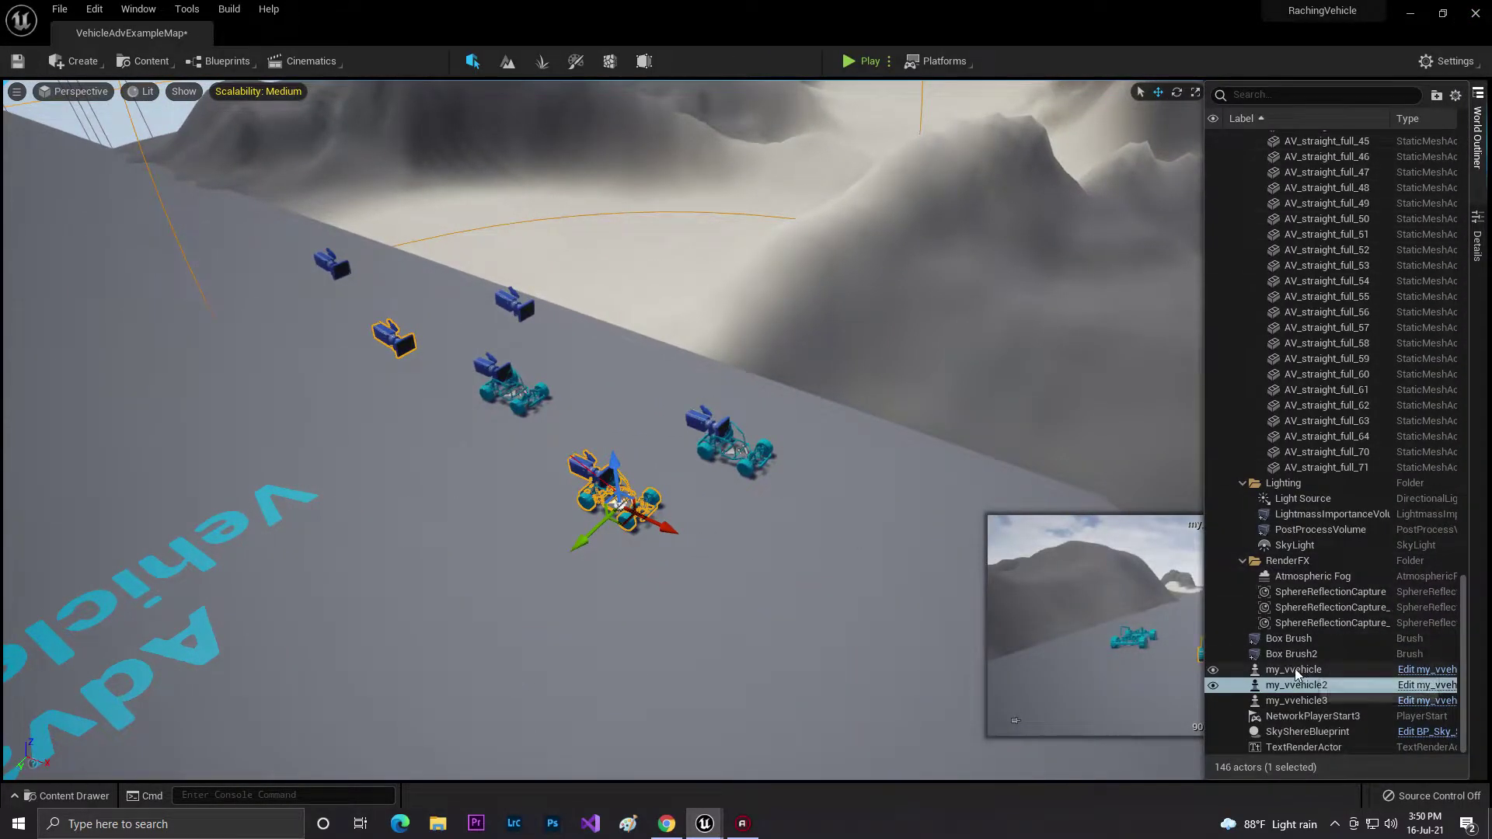
click(1317, 672)
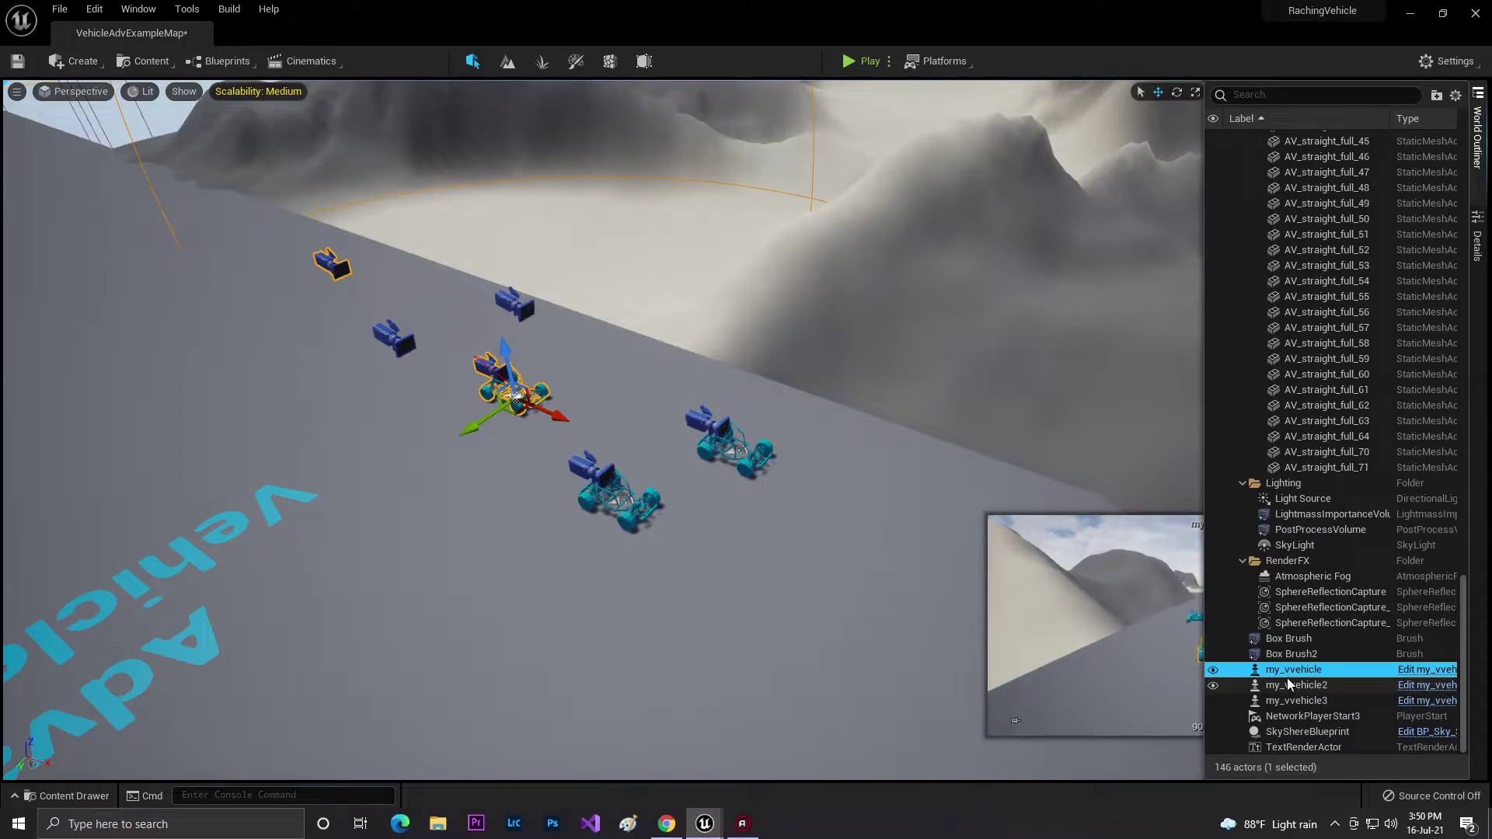
click(1331, 687)
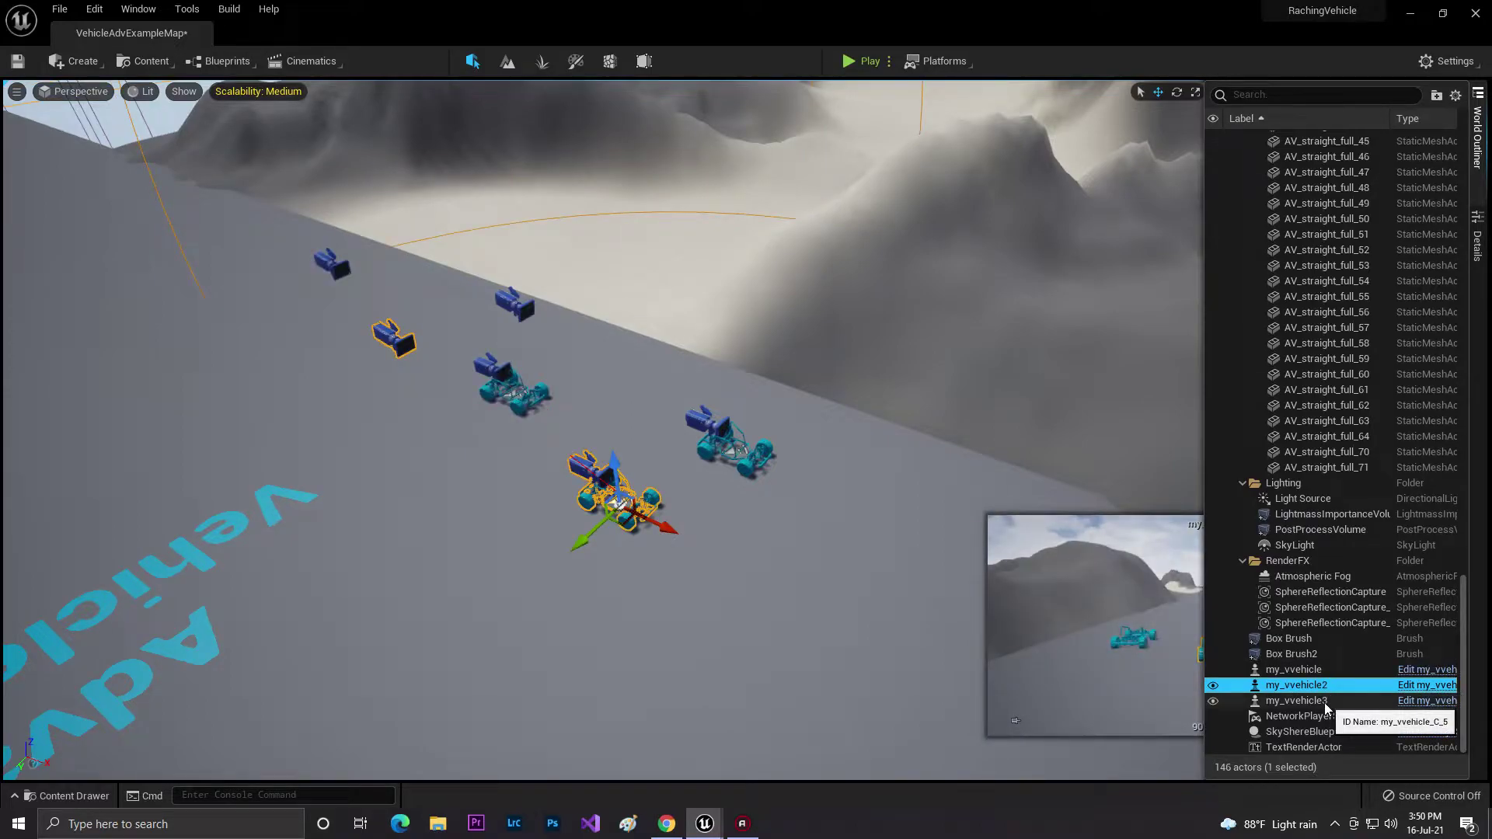
click(1326, 704)
click(1333, 688)
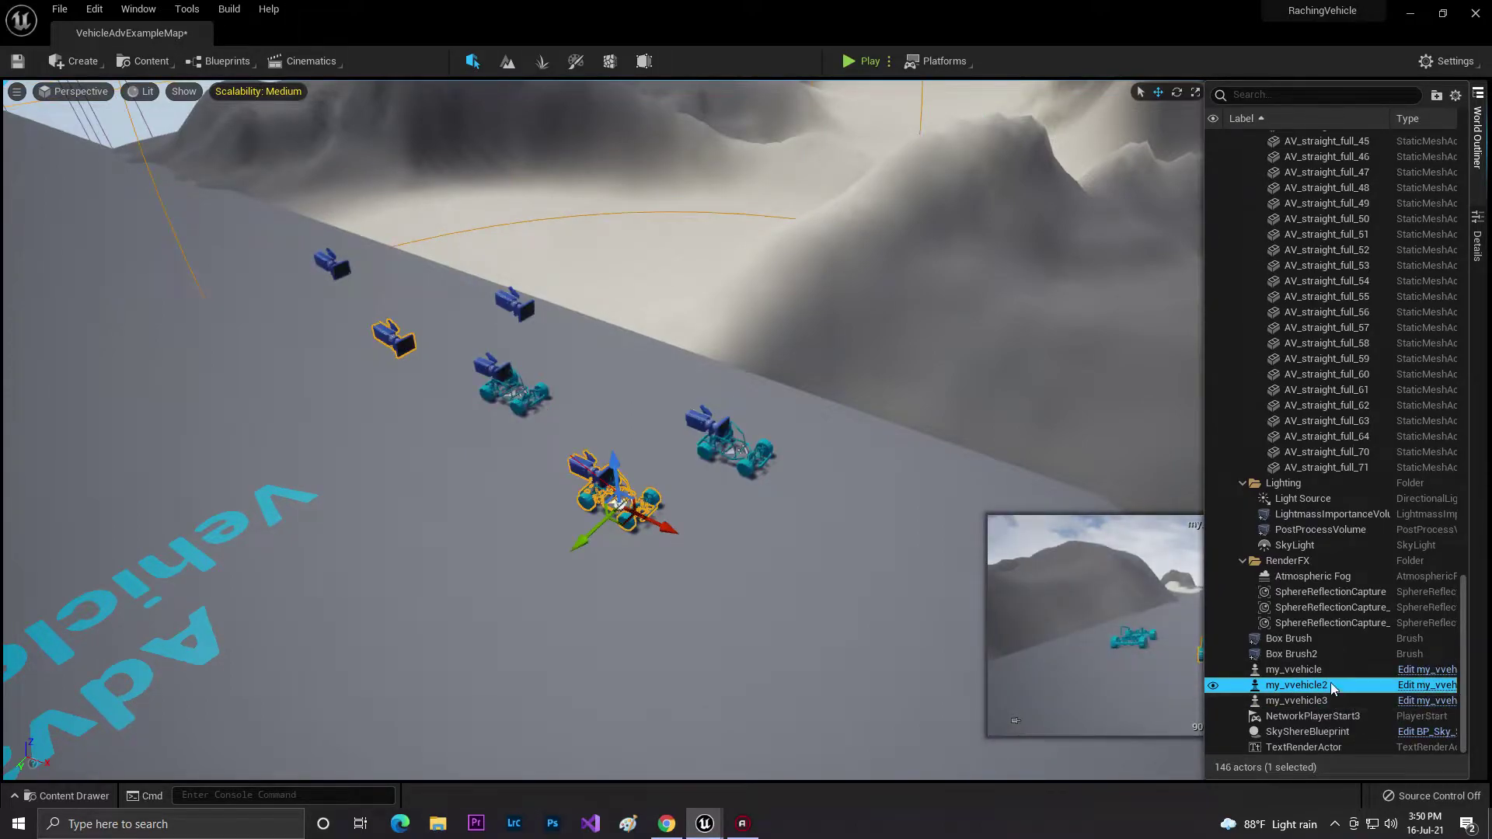
click(1331, 670)
click(1327, 683)
click(1325, 702)
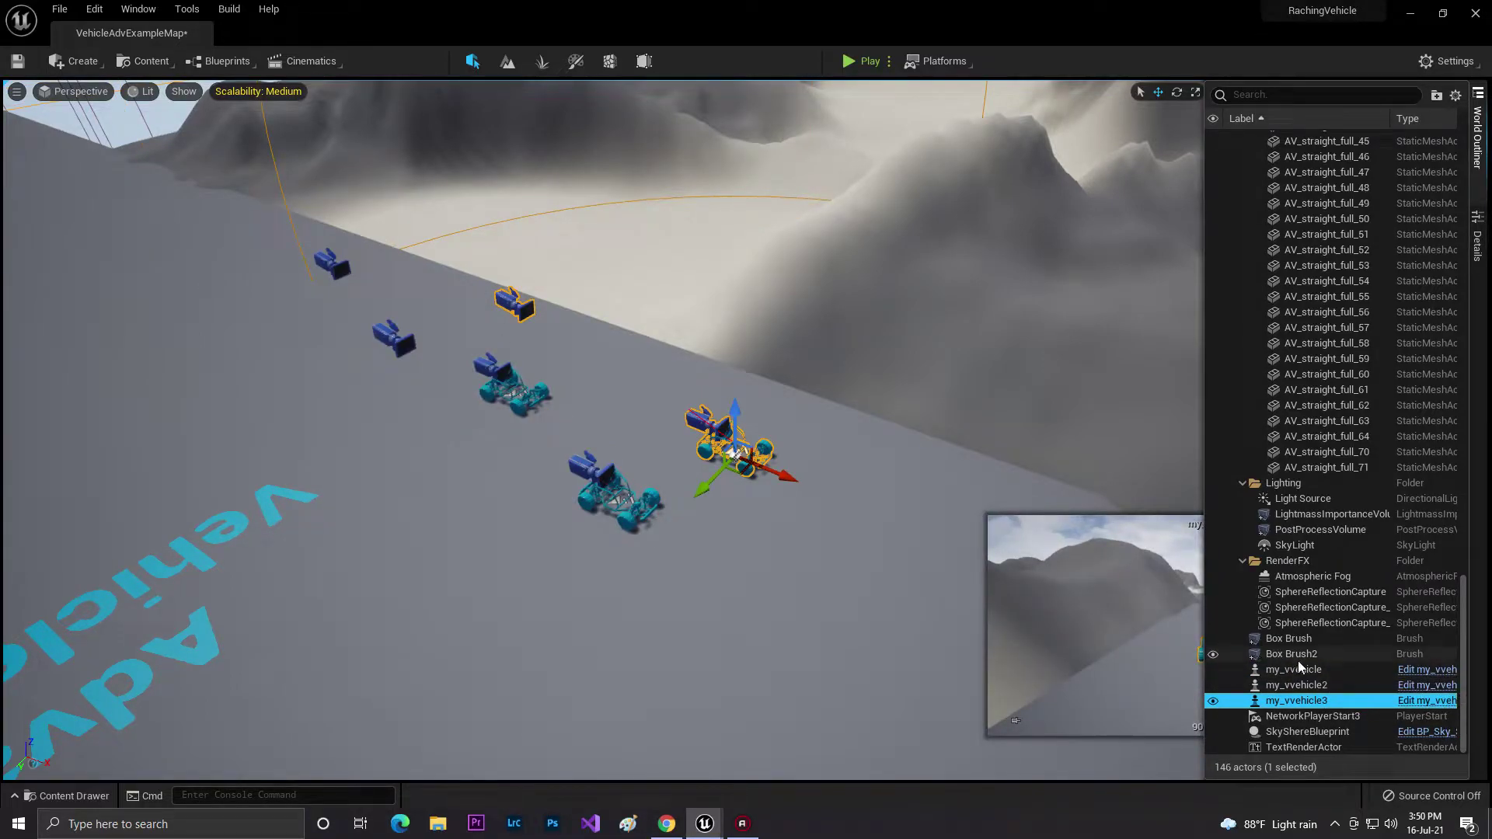
click(1325, 670)
click(1325, 686)
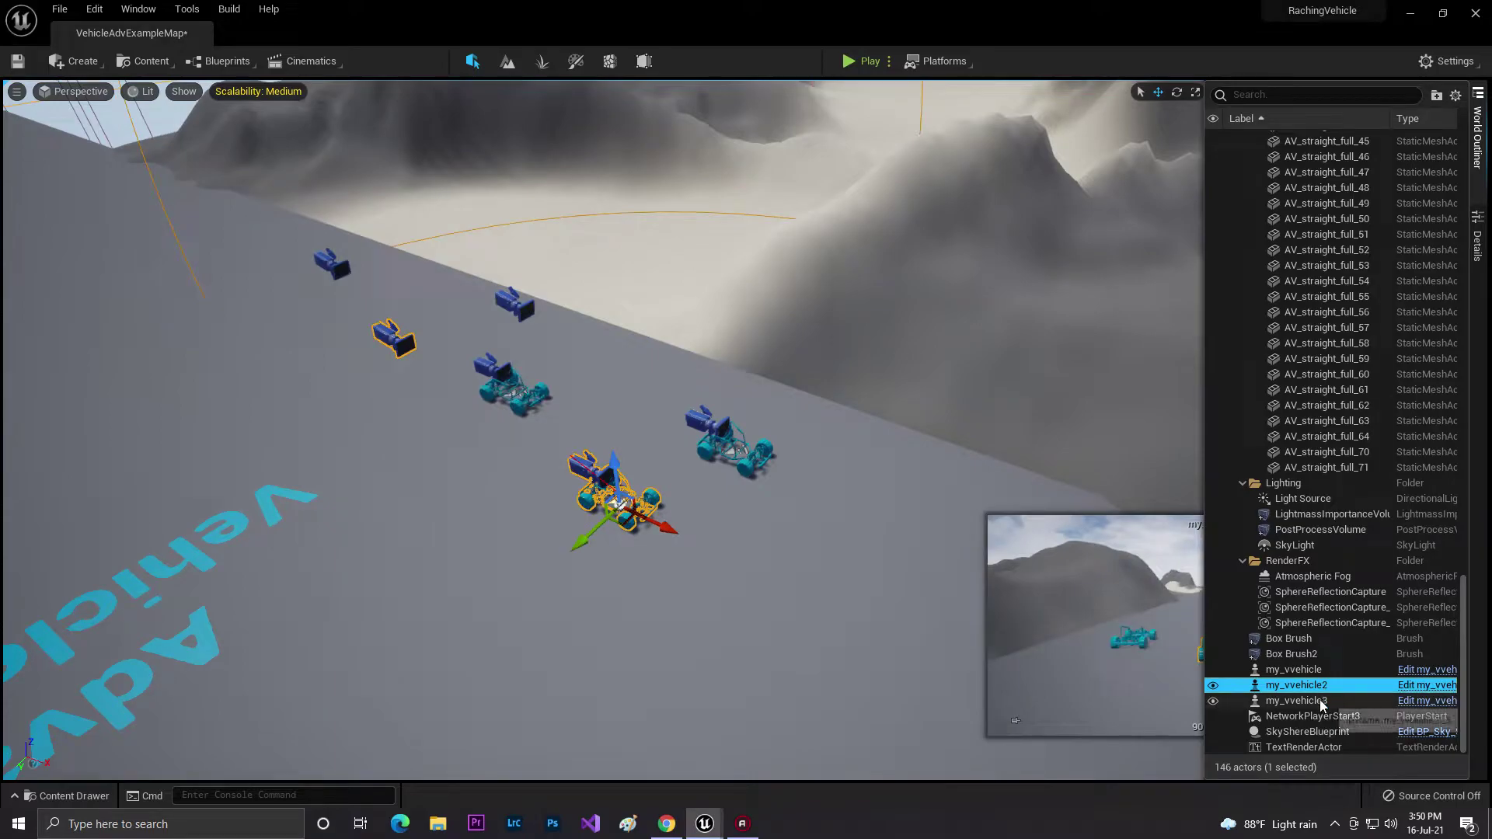
click(1325, 701)
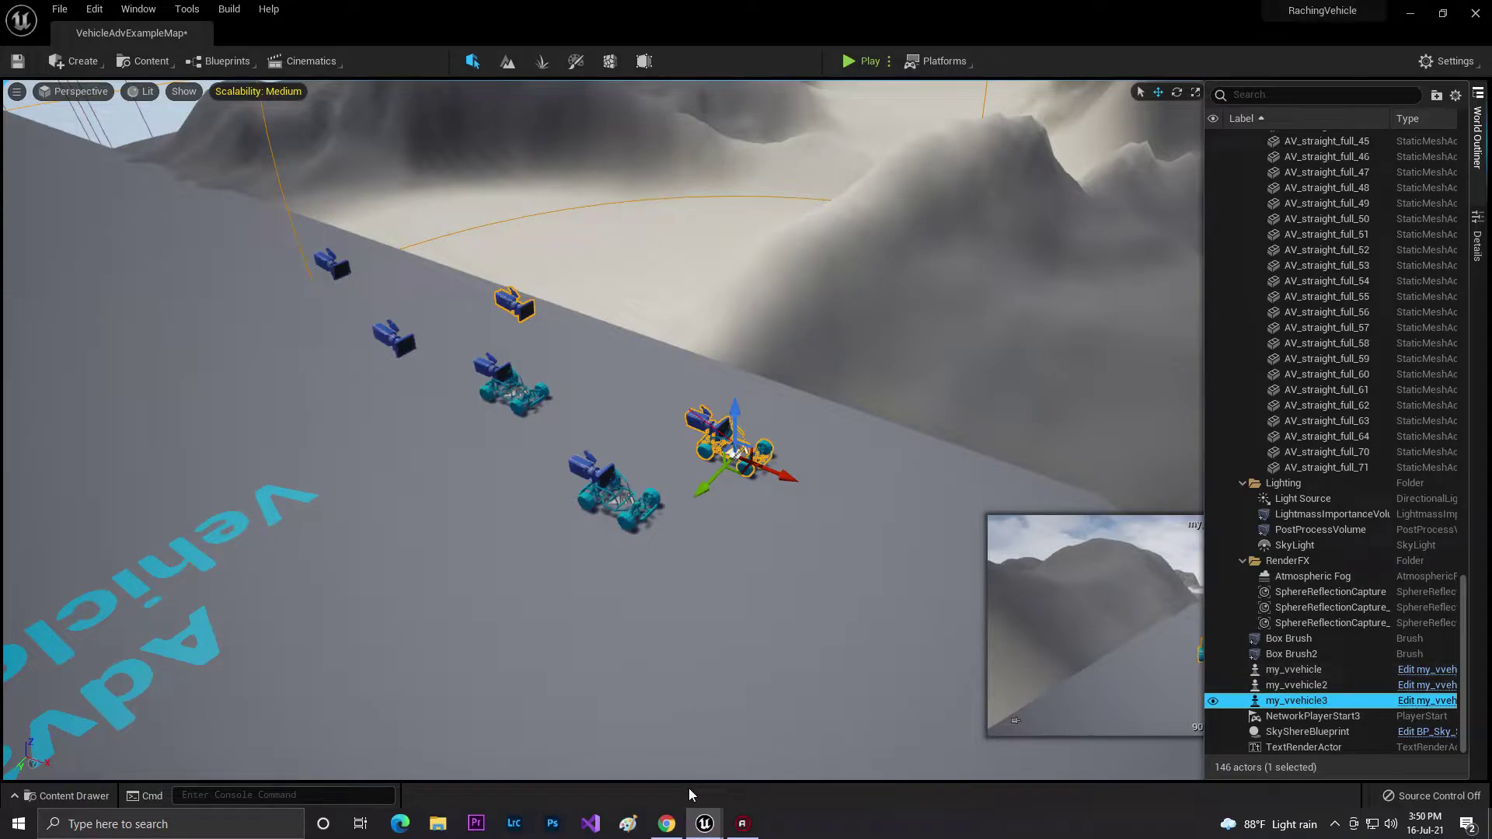
Step: Return to the my_vvehicle blueprint, add a Get All Actors Of Class node after K Pressed with class my_vvehicle, and align it with the event
mouse_move(704, 823)
click(786, 760)
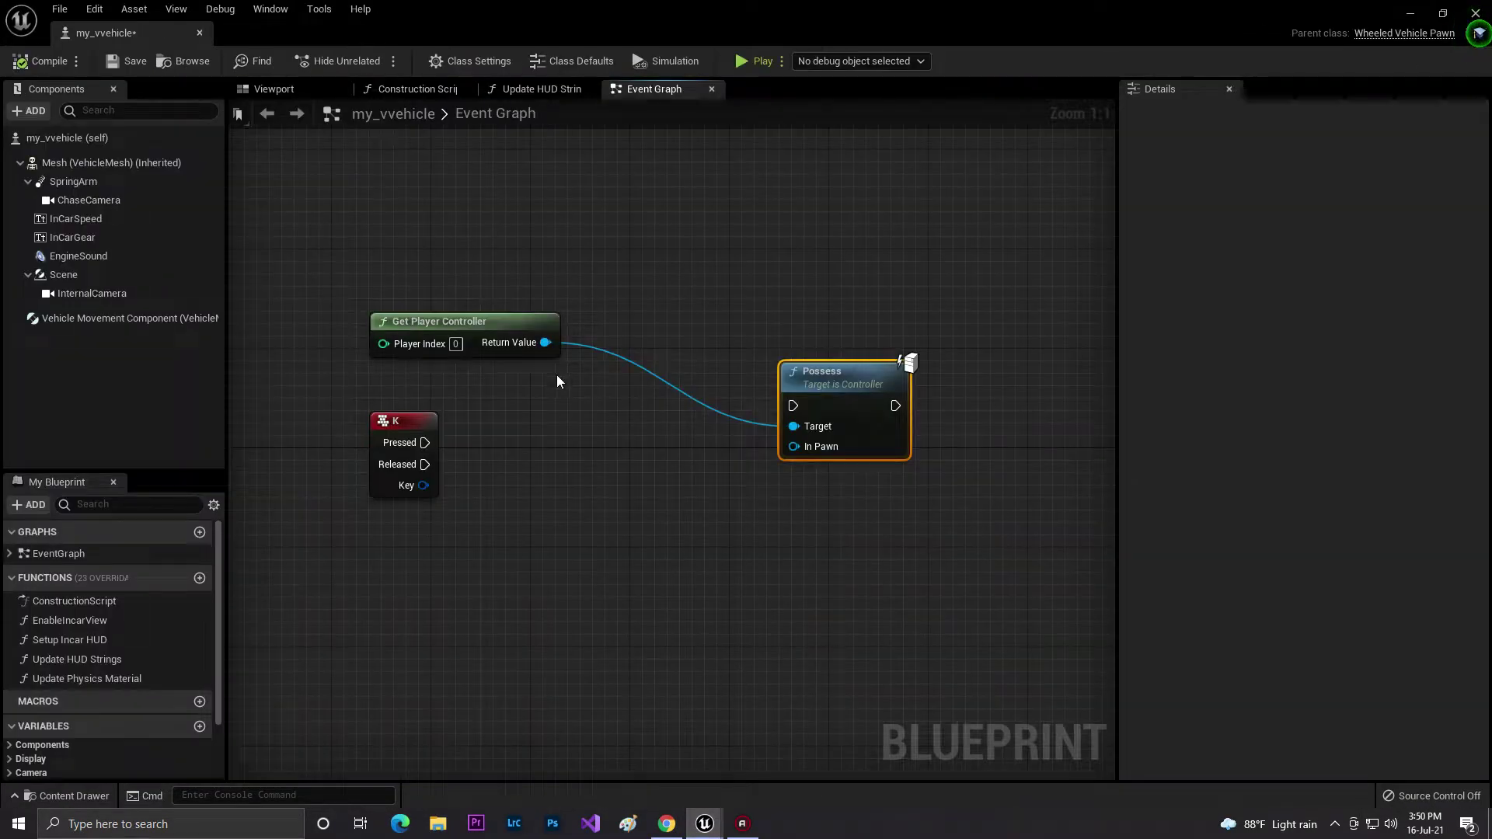
drag(427, 441, 525, 430)
text(get all)
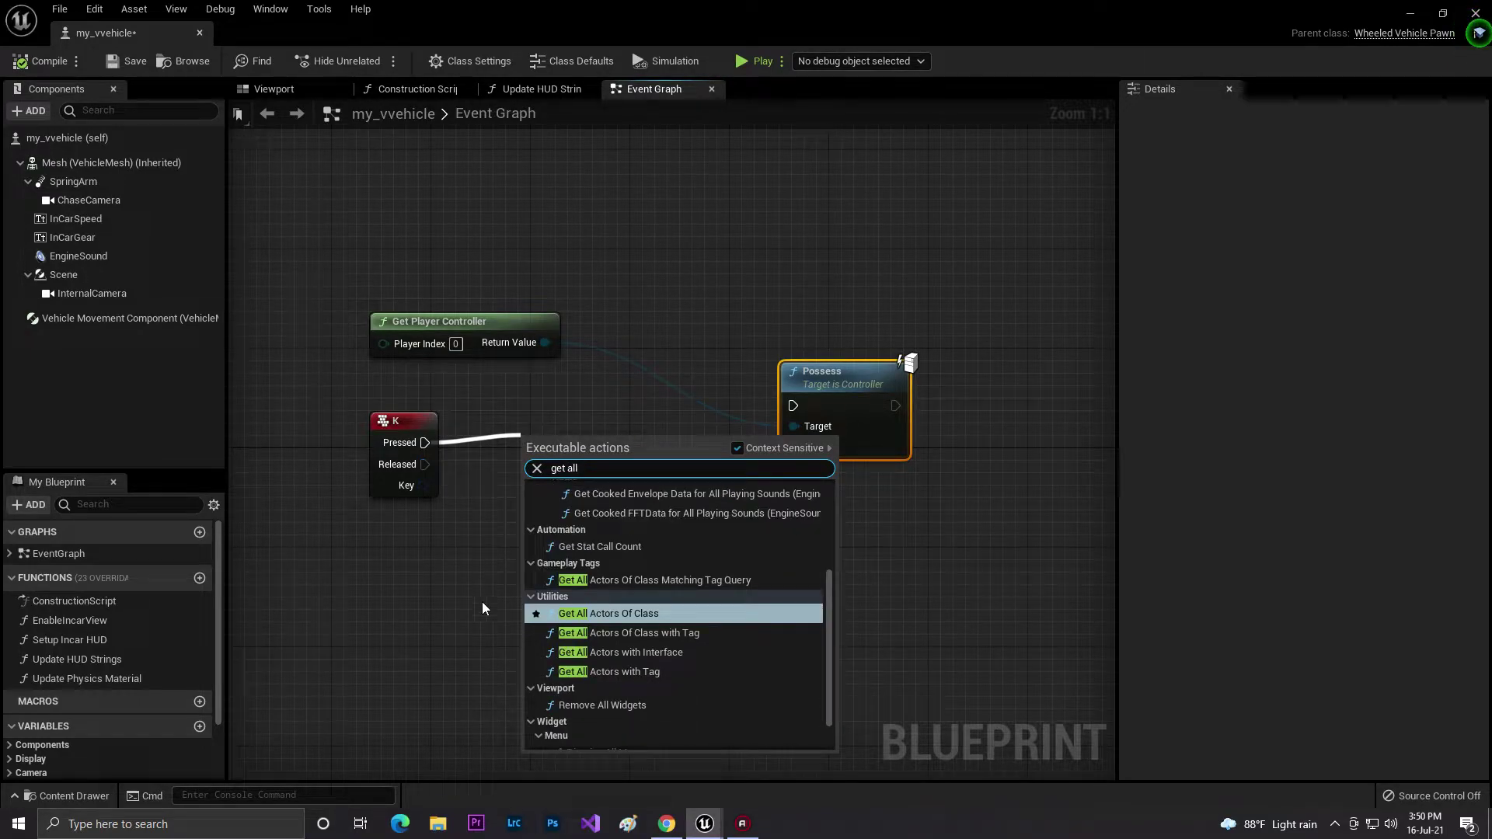
click(637, 627)
click(579, 505)
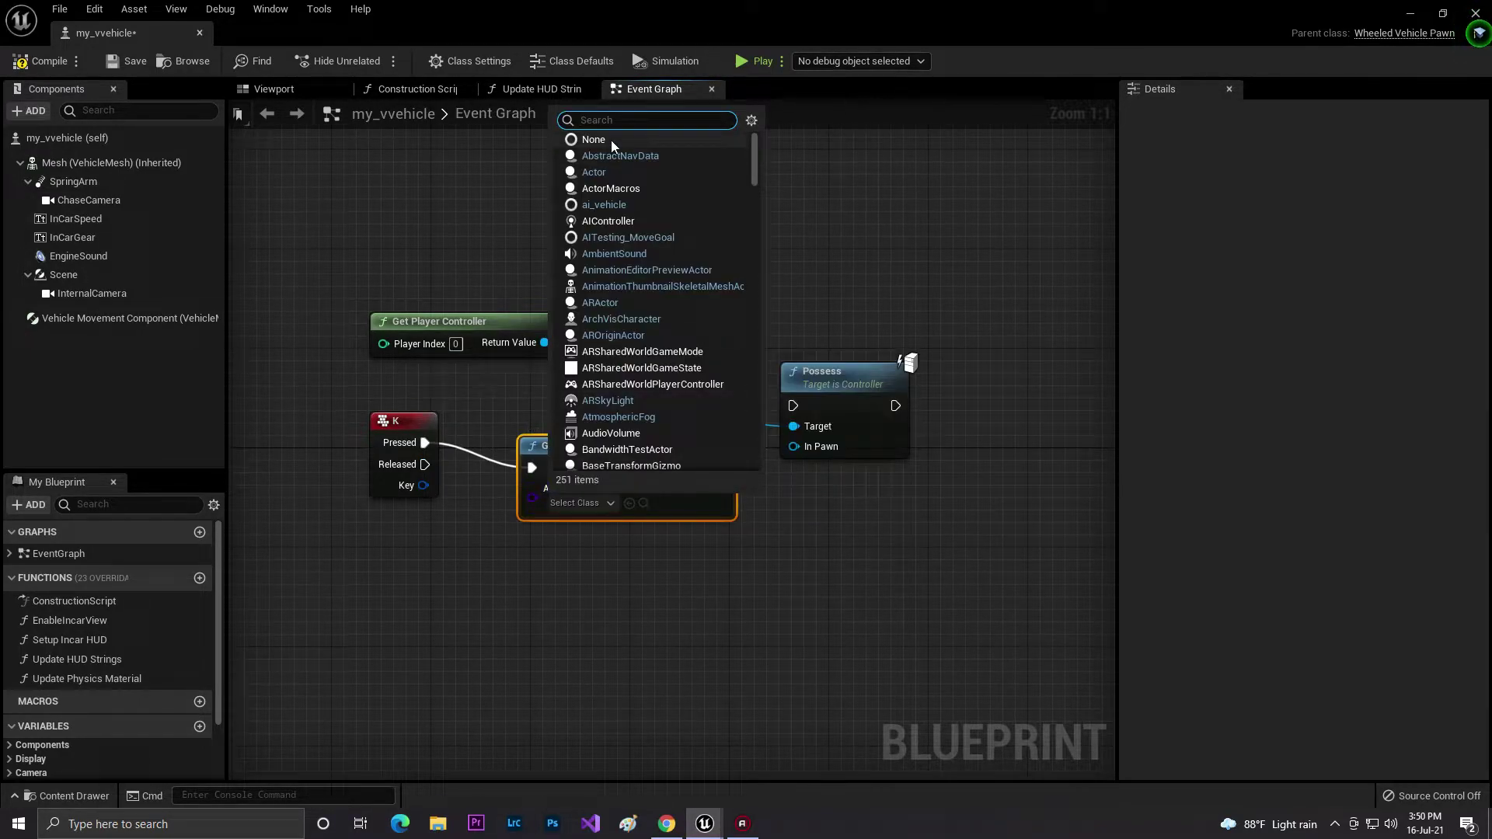
text(my)
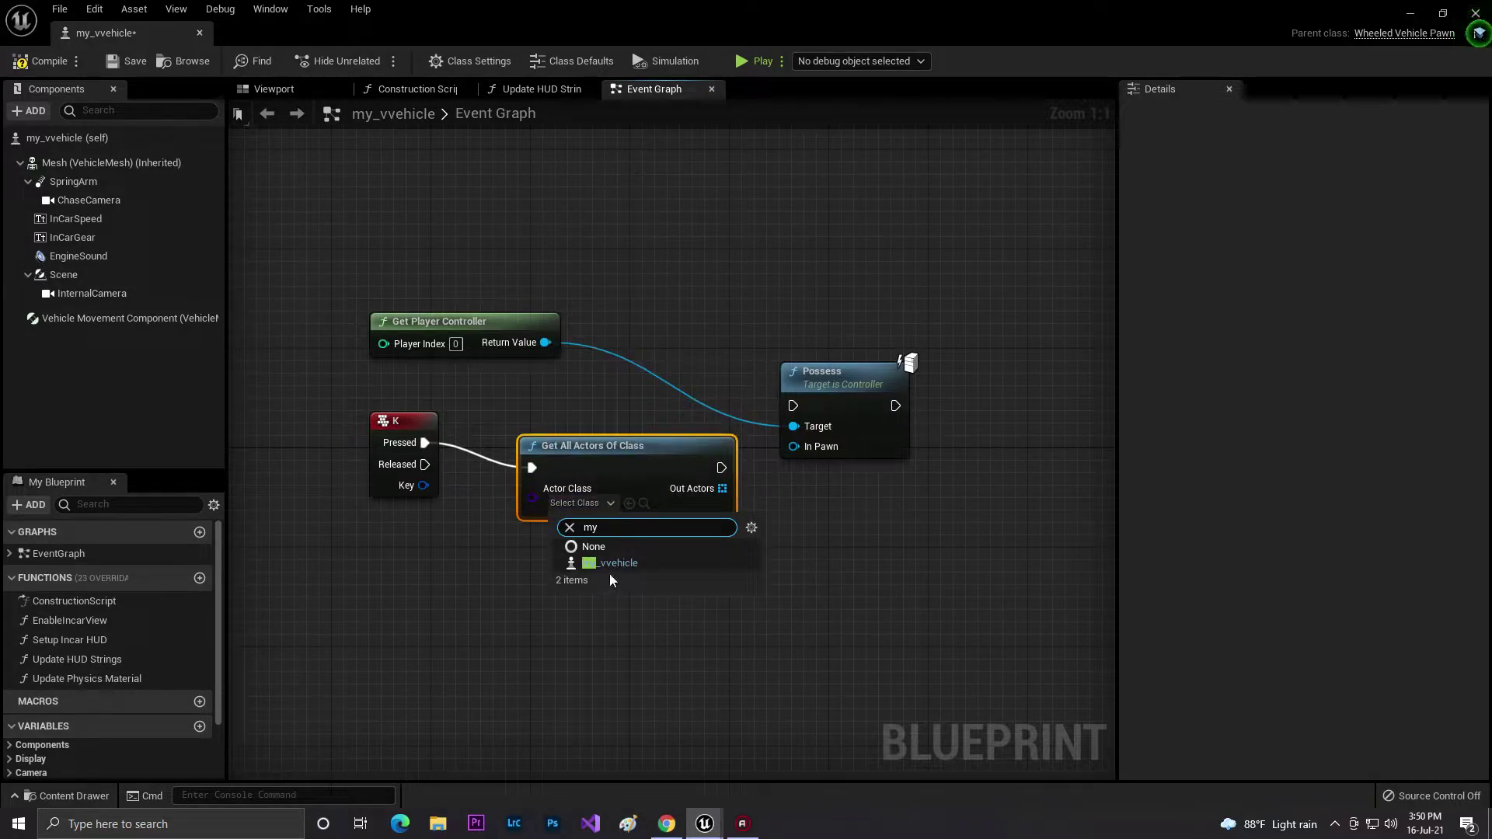
click(613, 562)
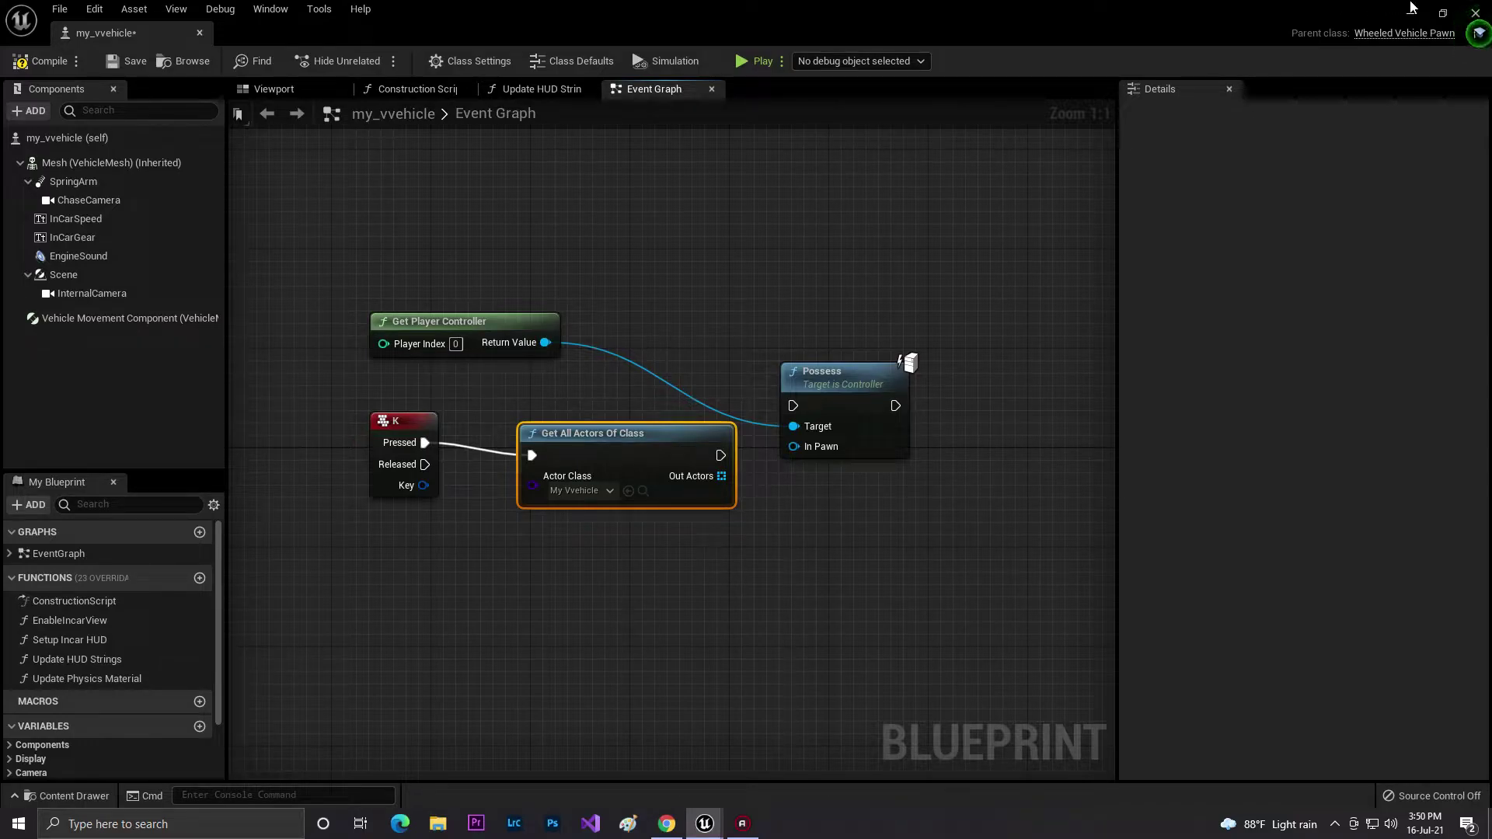
drag(595, 457, 585, 441)
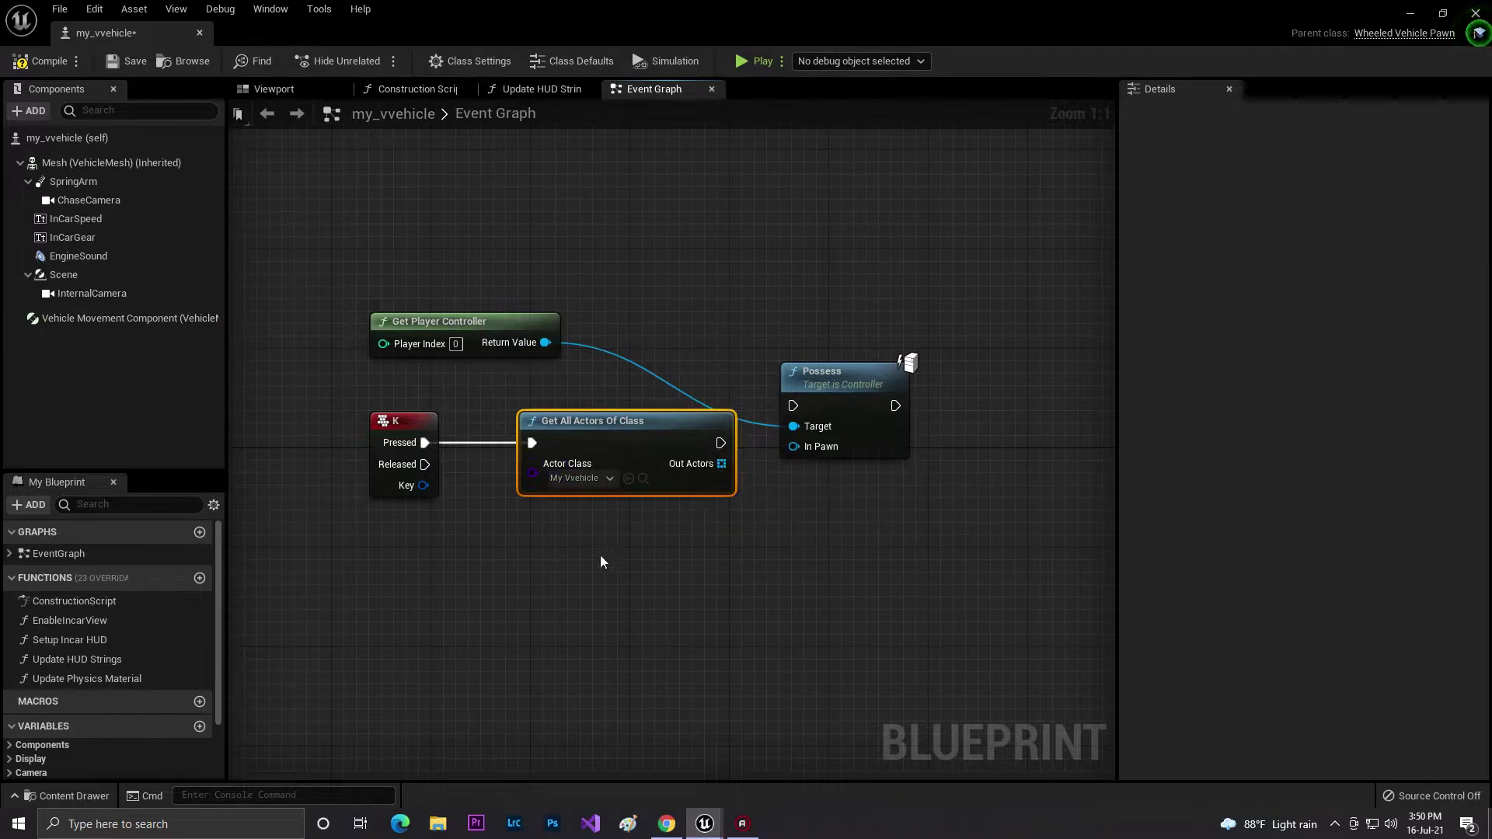
Step: Add an array GET node from Out Actors and move the Possess node farther away to make room
drag(721, 464, 771, 503)
text(he)
key(BackSpace)
key(BackSpace)
text(get)
click(852, 316)
right_drag(848, 476, 698, 475)
drag(679, 381, 889, 365)
click(660, 552)
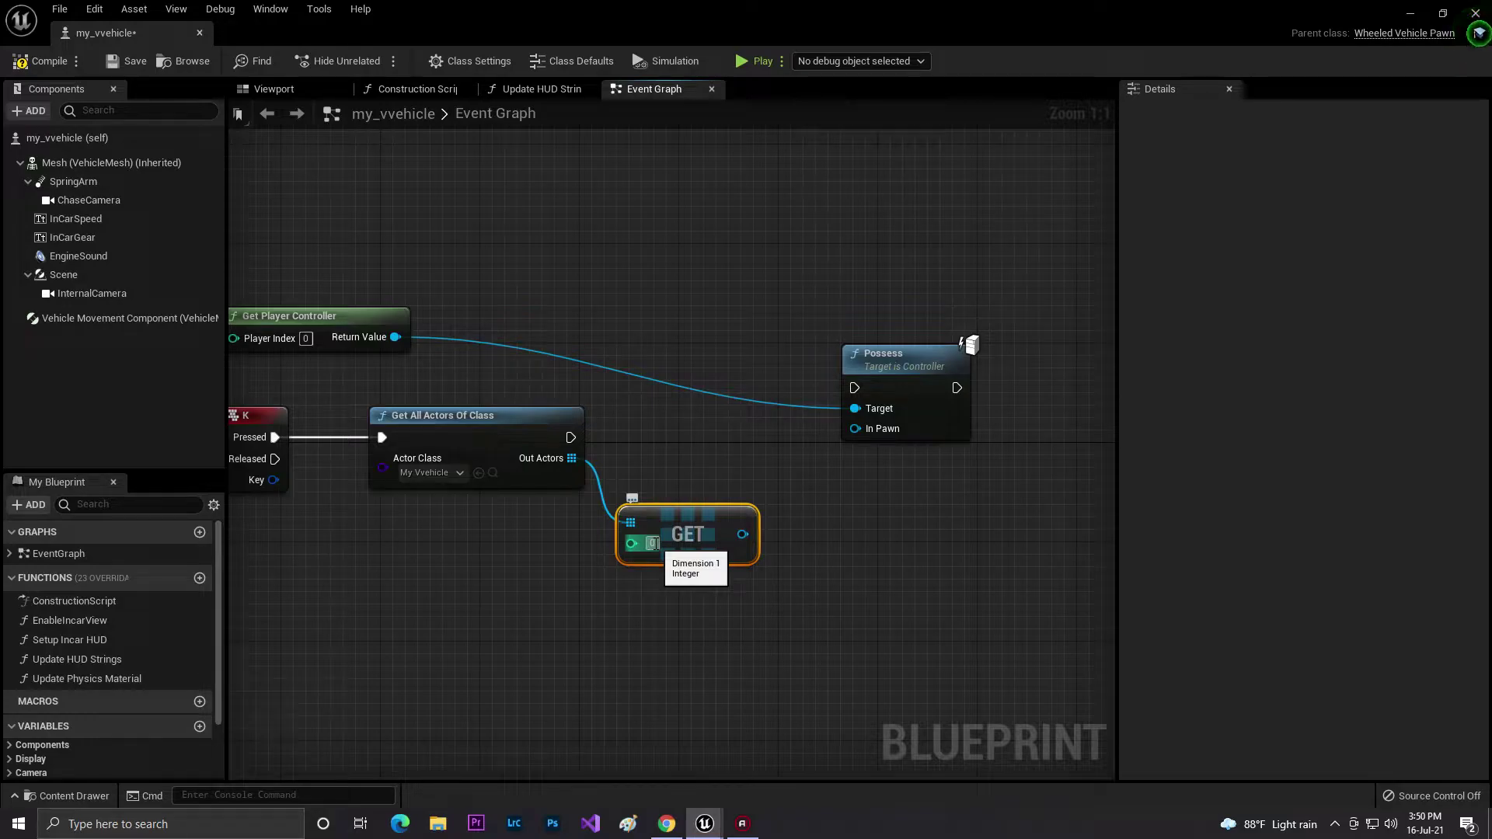
Step: Compare the GET node's index input with the vehicles listed in the level, showing the blueprint and the level side by side
drag(1191, 11, 855, 59)
click(1480, 147)
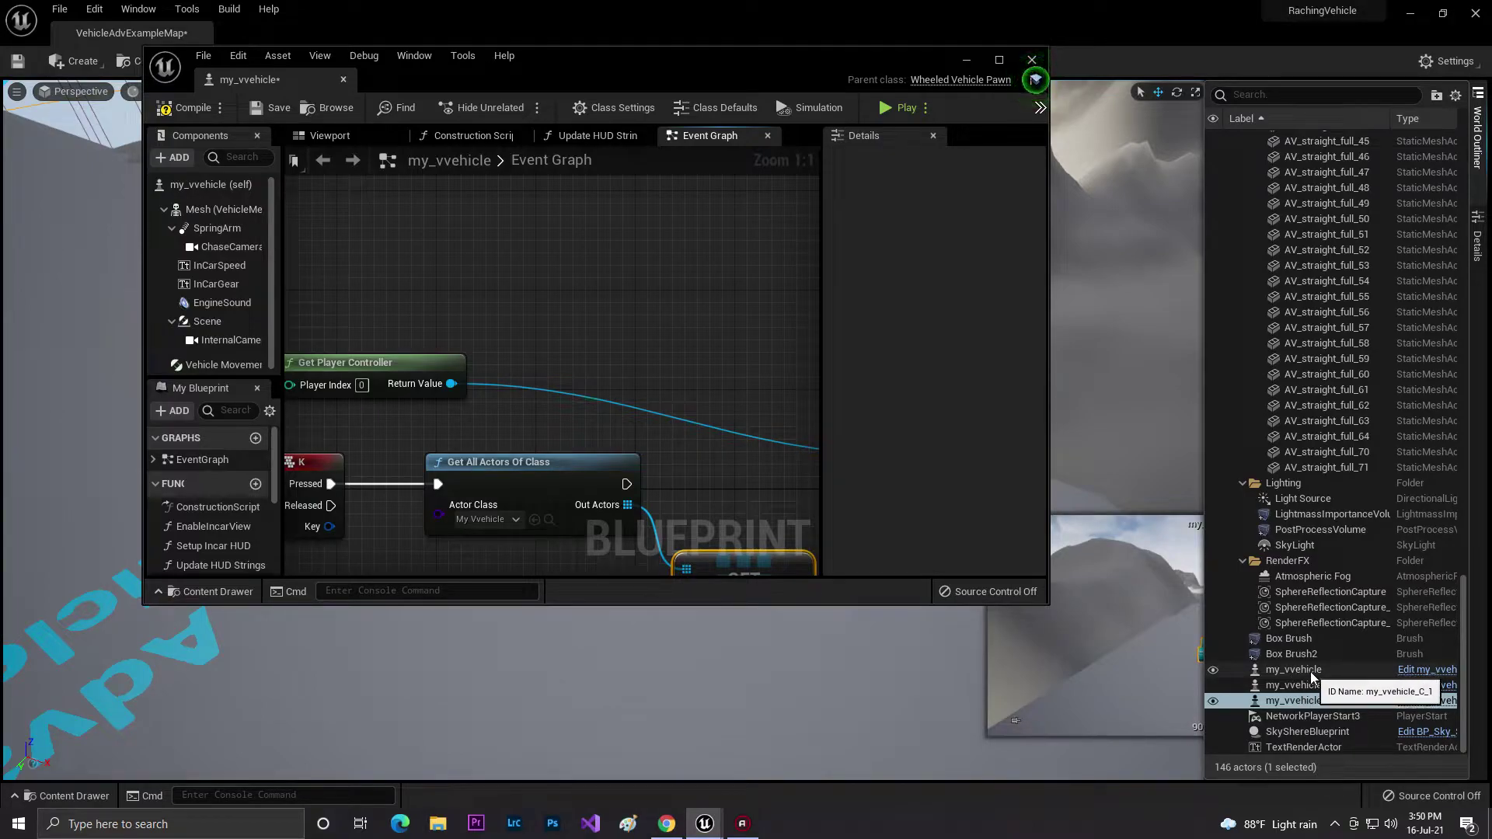
right_drag(678, 468, 538, 323)
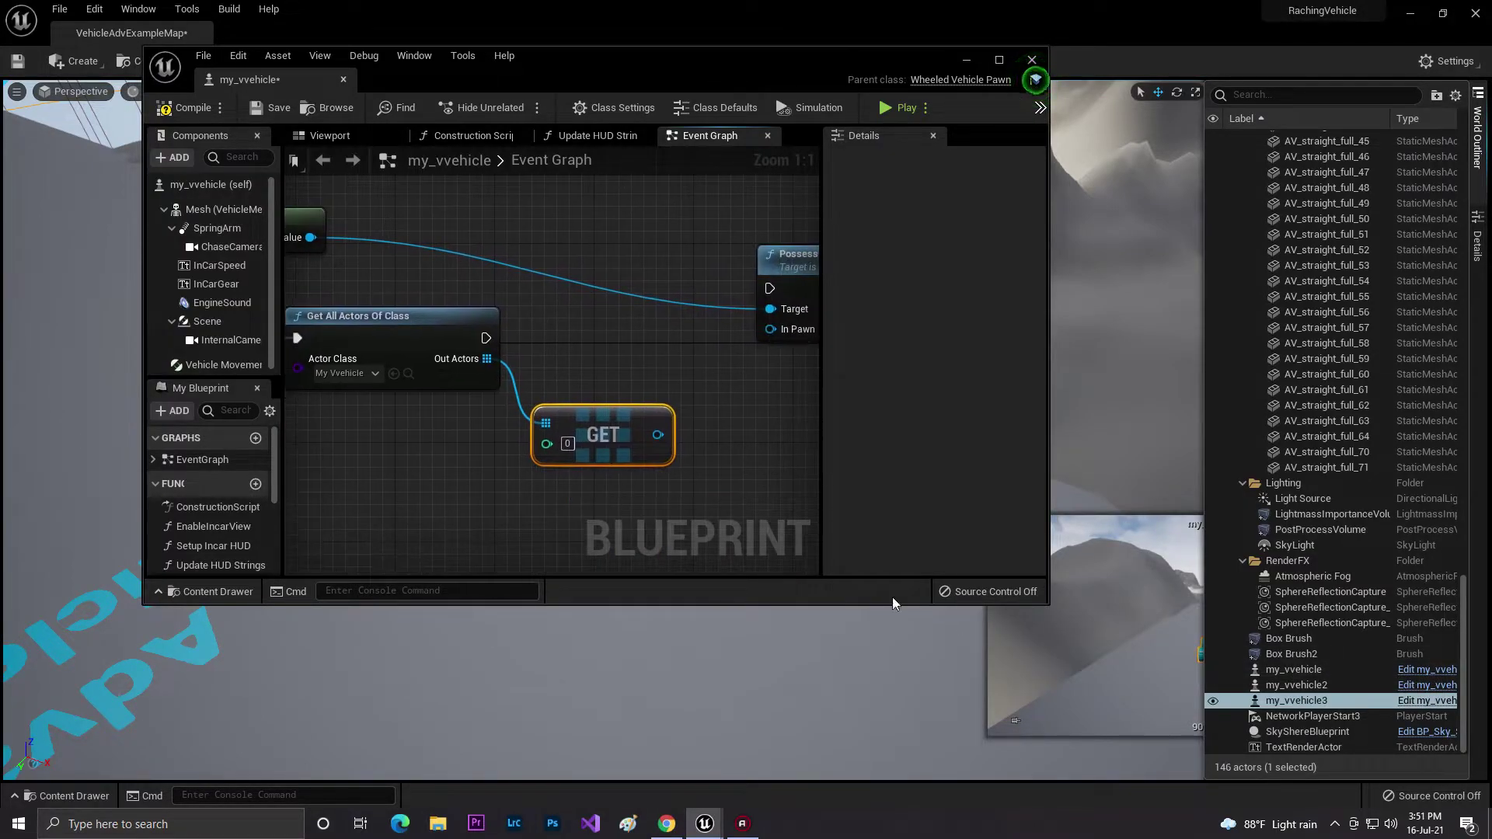
click(1302, 686)
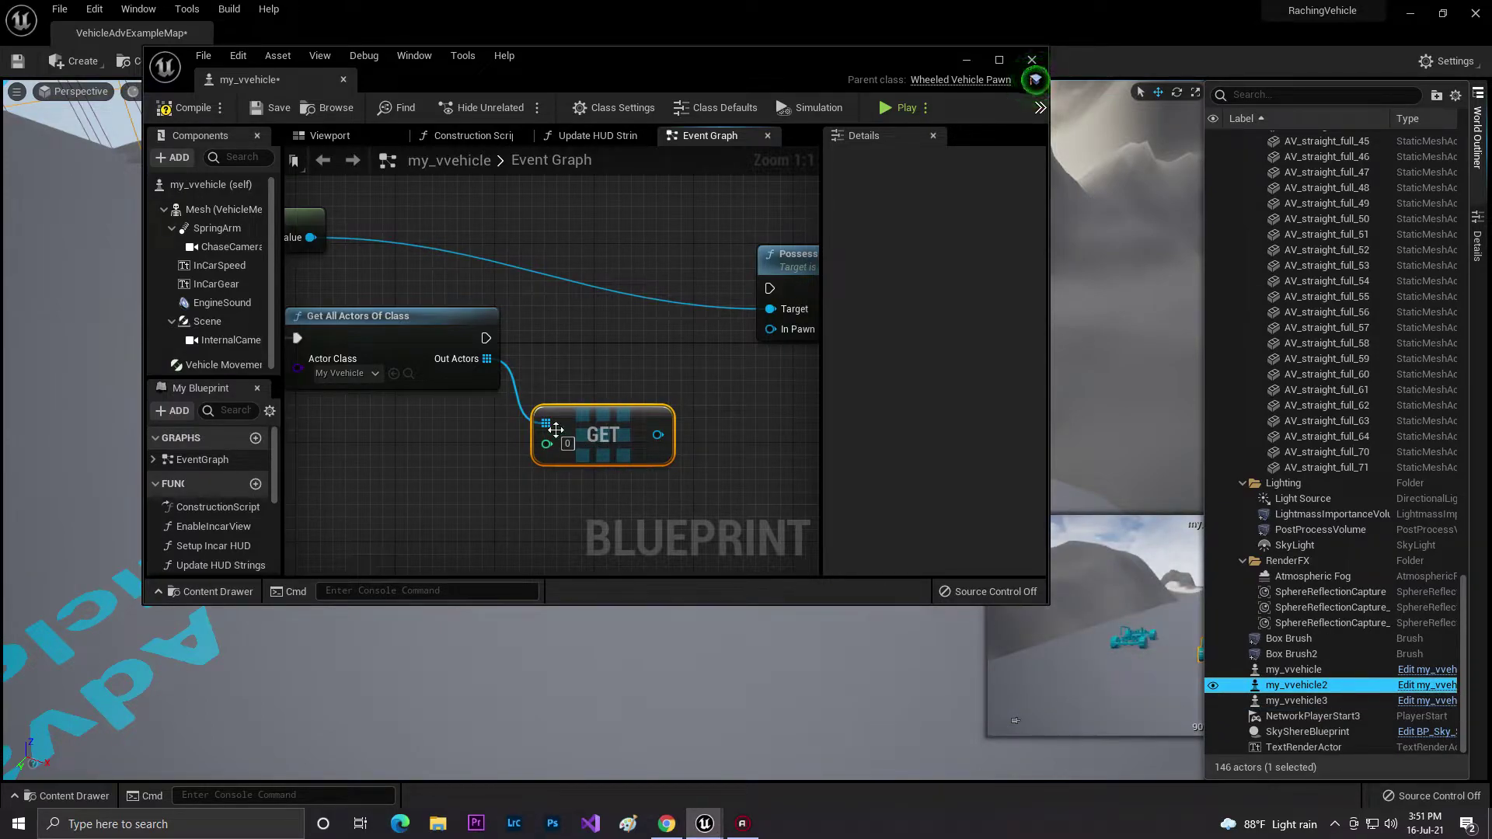
click(1338, 699)
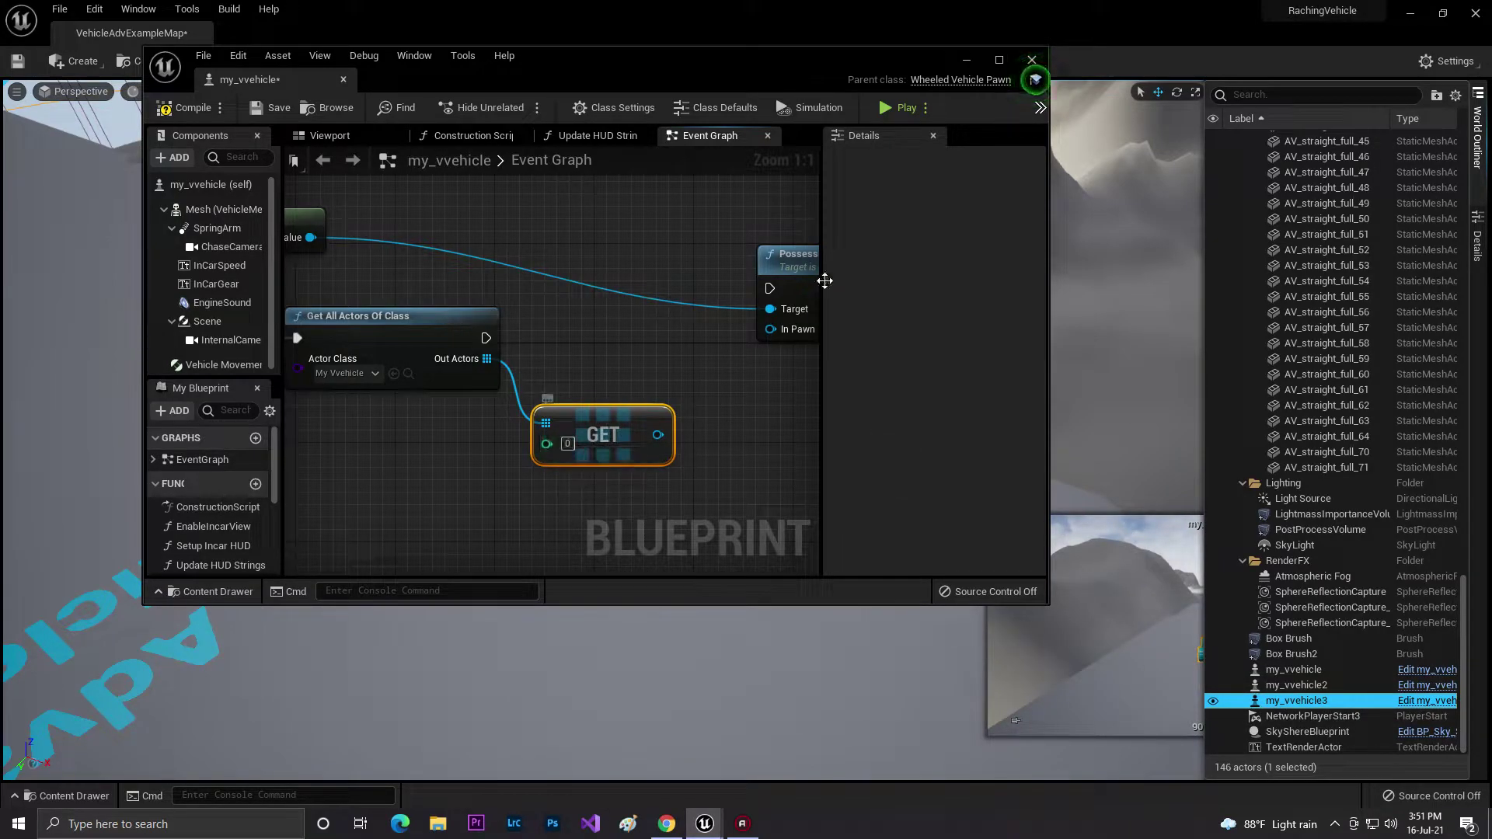
click(1000, 60)
Step: Break the link from K Pressed to Get All Actors Of Class and move that node and GET away from the event
right_drag(515, 273, 1113, 372)
right_drag(812, 335, 377, 319)
right_click(432, 370)
click(459, 425)
drag(617, 539, 793, 396)
drag(705, 373, 954, 485)
Step: Add a Flip Flop node driven by K Pressed and place it beside the K event
drag(429, 372, 483, 359)
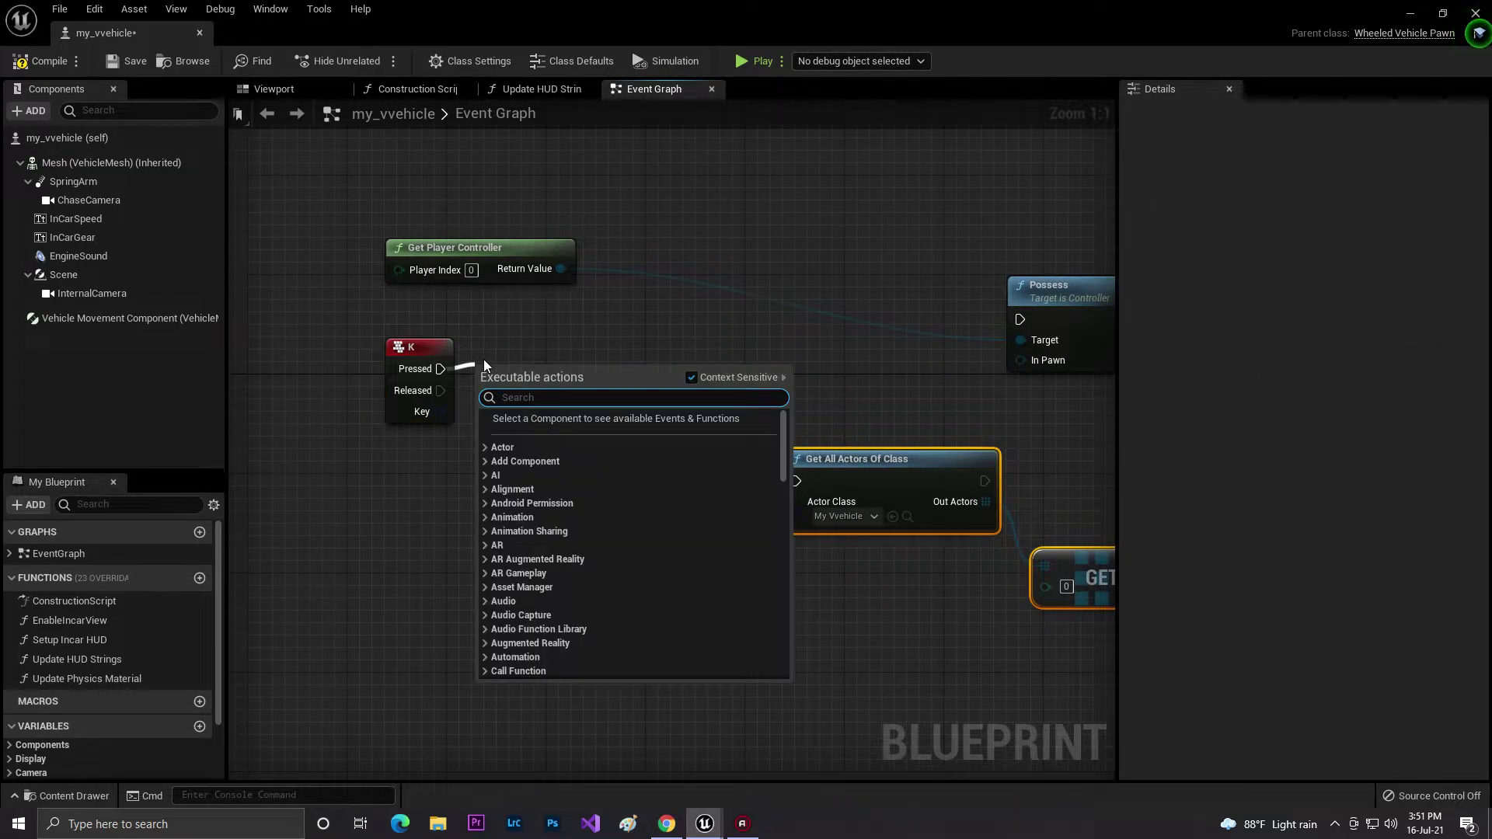
text(flip)
click(553, 669)
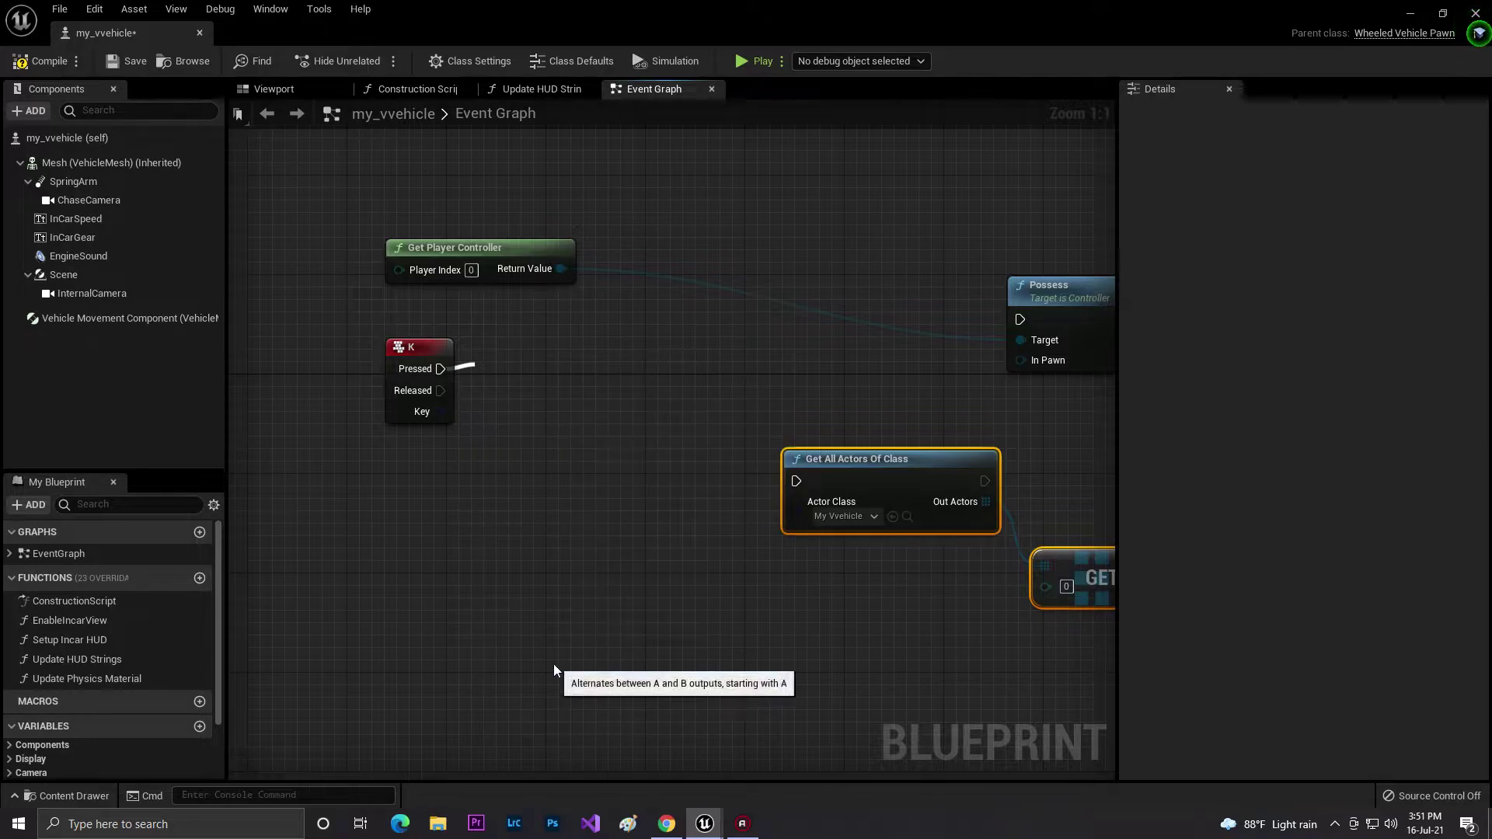
drag(509, 371, 557, 354)
right_drag(732, 365, 515, 385)
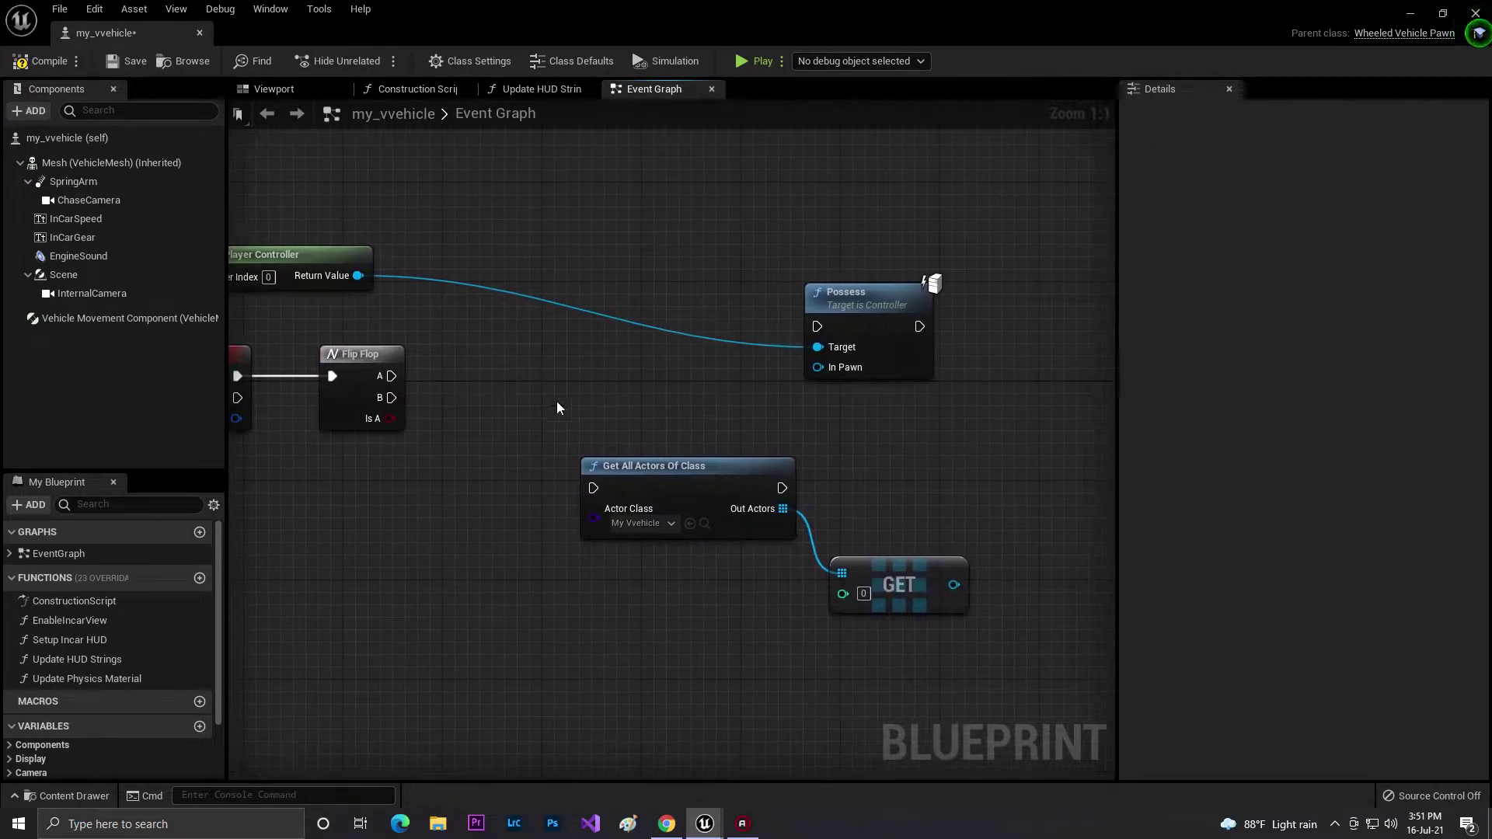
Step: Connect GET's output to Possess's In Pawn and Get All Actors Of Class's execution output to Possess, repositioning the Possess node
click(916, 564)
right_drag(916, 563, 722, 518)
drag(651, 249, 974, 273)
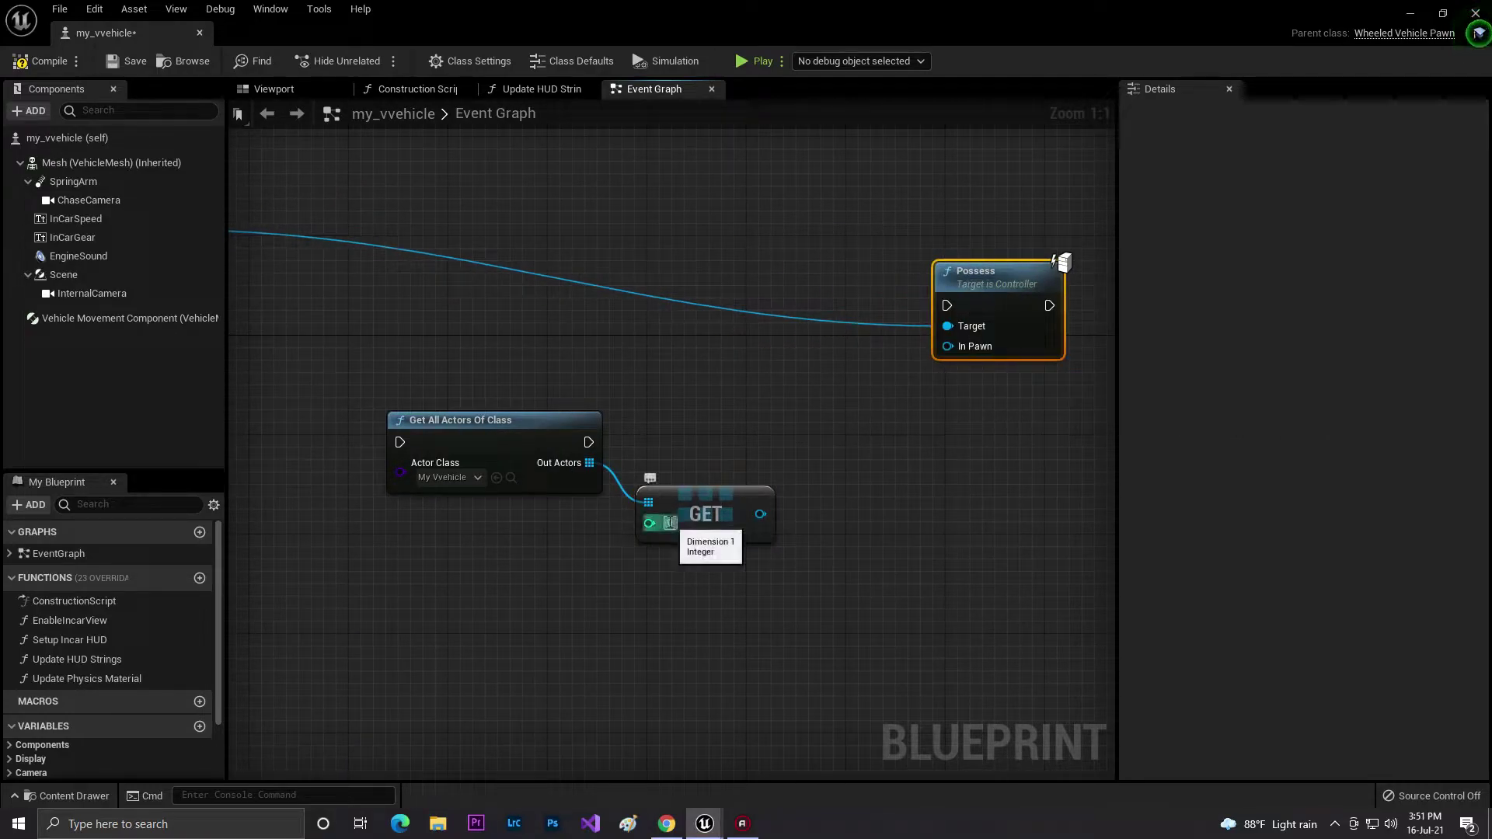
drag(760, 514, 971, 347)
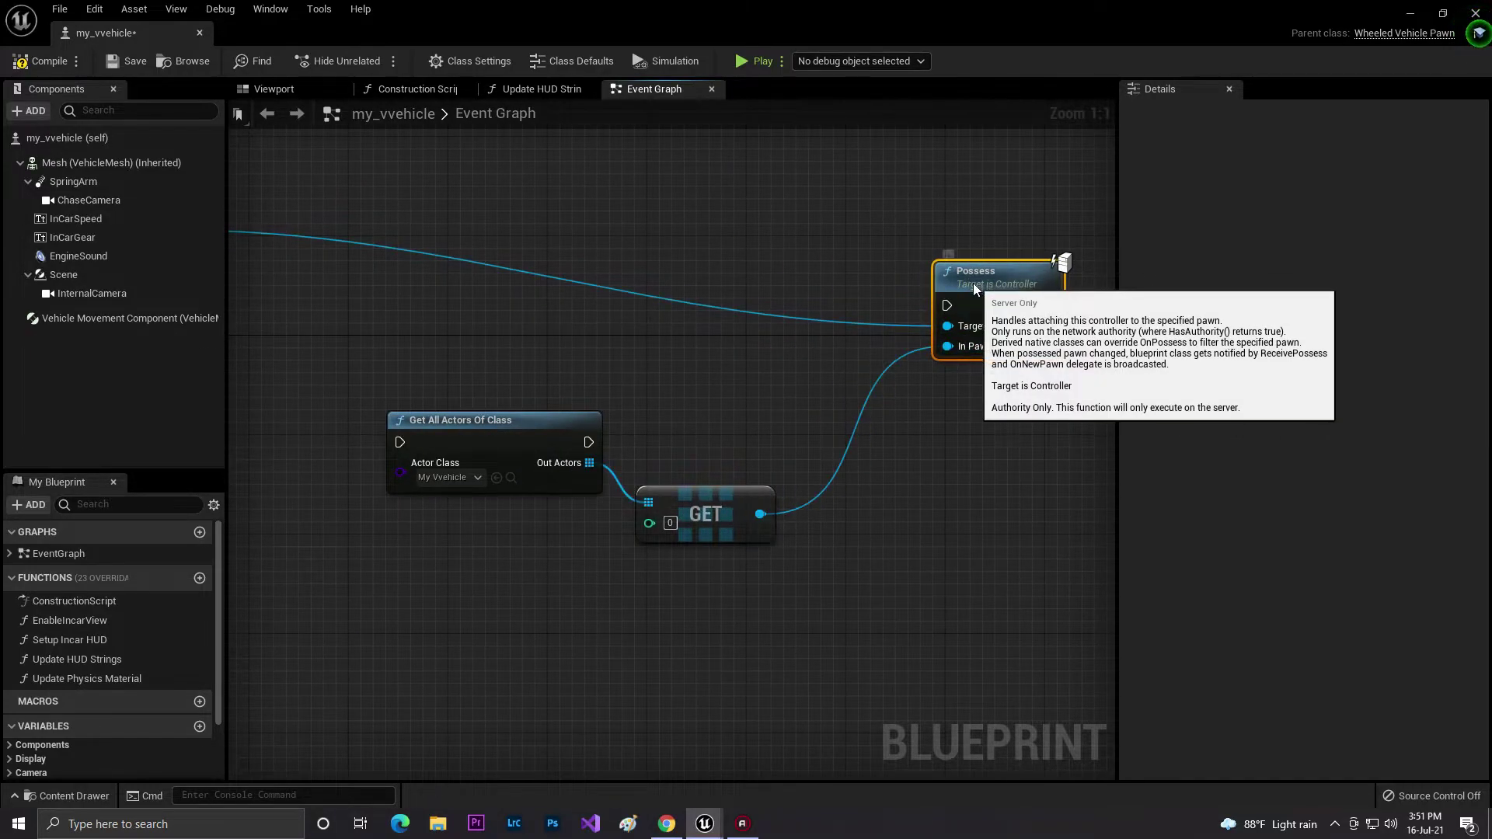
drag(973, 283, 948, 444)
drag(590, 442, 923, 467)
drag(963, 437, 901, 387)
Step: Move Get Player Controller above Get All Actors Of Class and connect Flip Flop's A output to Get All Actors Of Class
right_drag(786, 386, 1073, 468)
drag(337, 291, 711, 422)
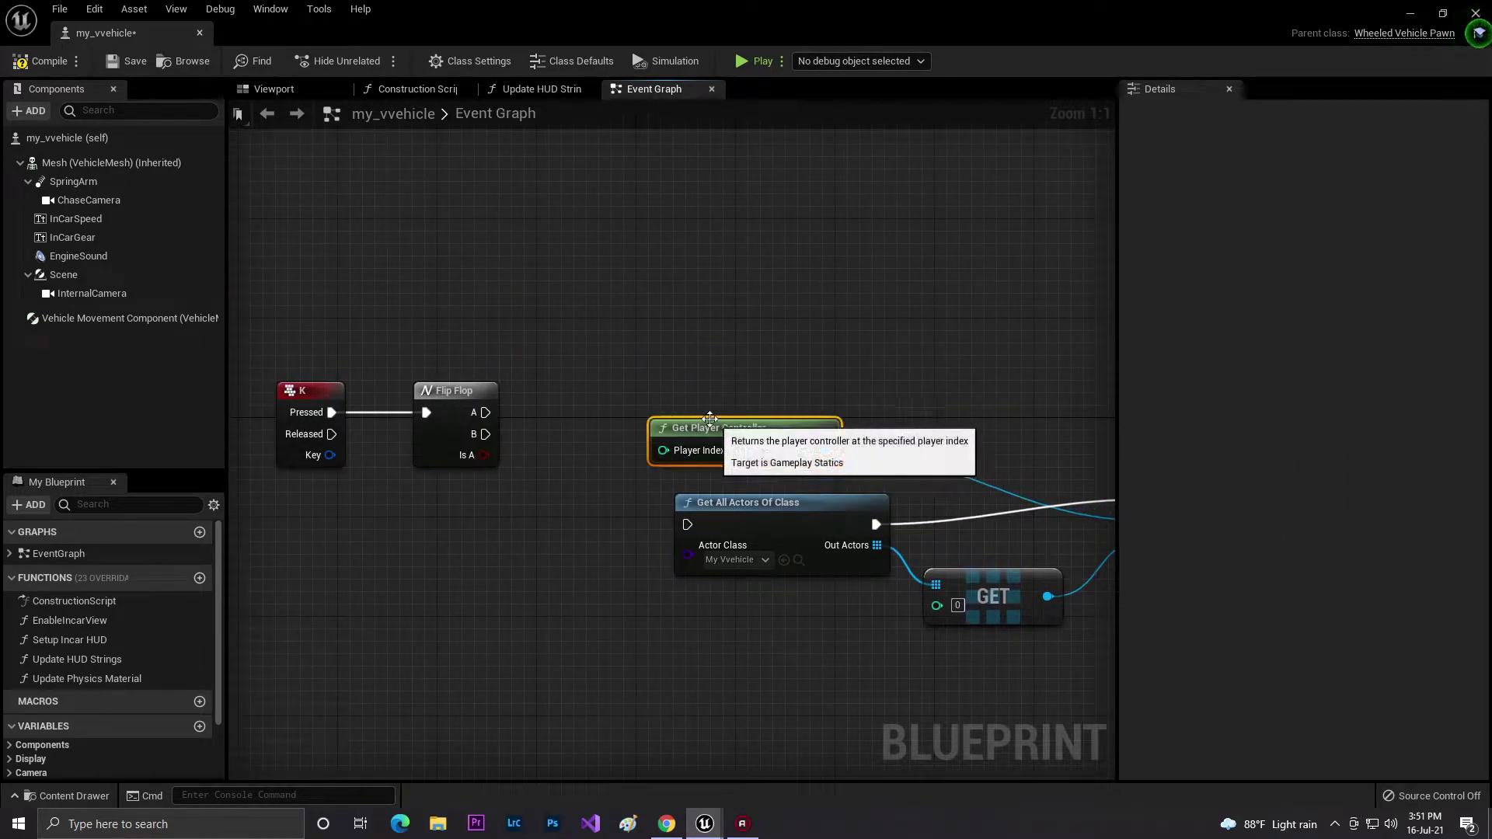
right_drag(711, 422, 473, 371)
drag(968, 446, 956, 482)
right_drag(672, 412, 840, 392)
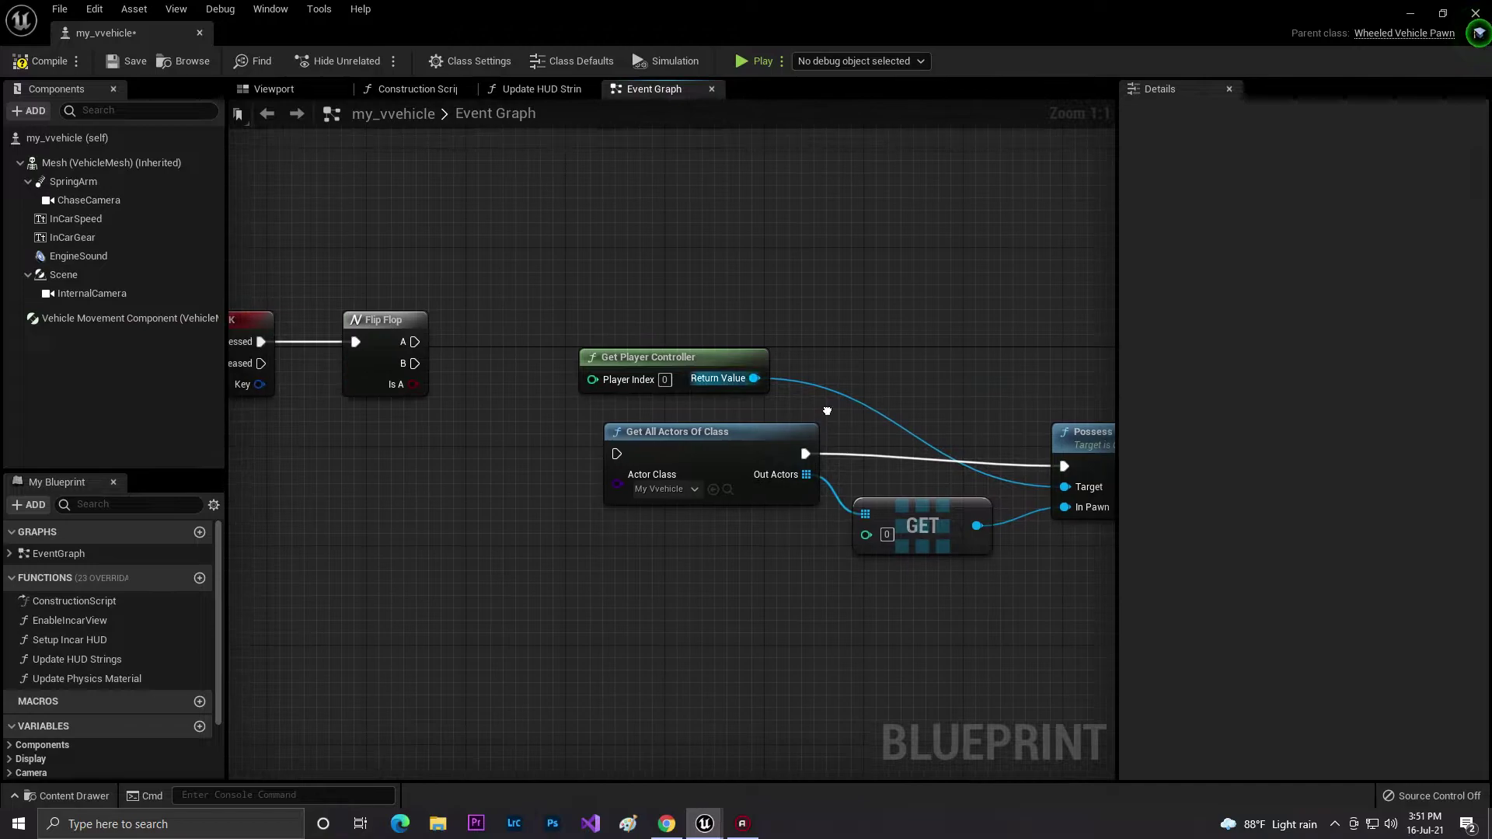
drag(415, 342, 600, 464)
Step: Move the possession node group up, duplicate its four nodes, and place the copies below the originals
drag(610, 278, 1106, 597)
drag(614, 435, 614, 236)
click(590, 449)
drag(591, 449, 1032, 167)
key(ctrl+c)
key(ctrl+v)
right_drag(1032, 168, 978, 216)
drag(829, 285, 654, 507)
right_drag(1007, 209, 953, 211)
drag(929, 234, 644, 471)
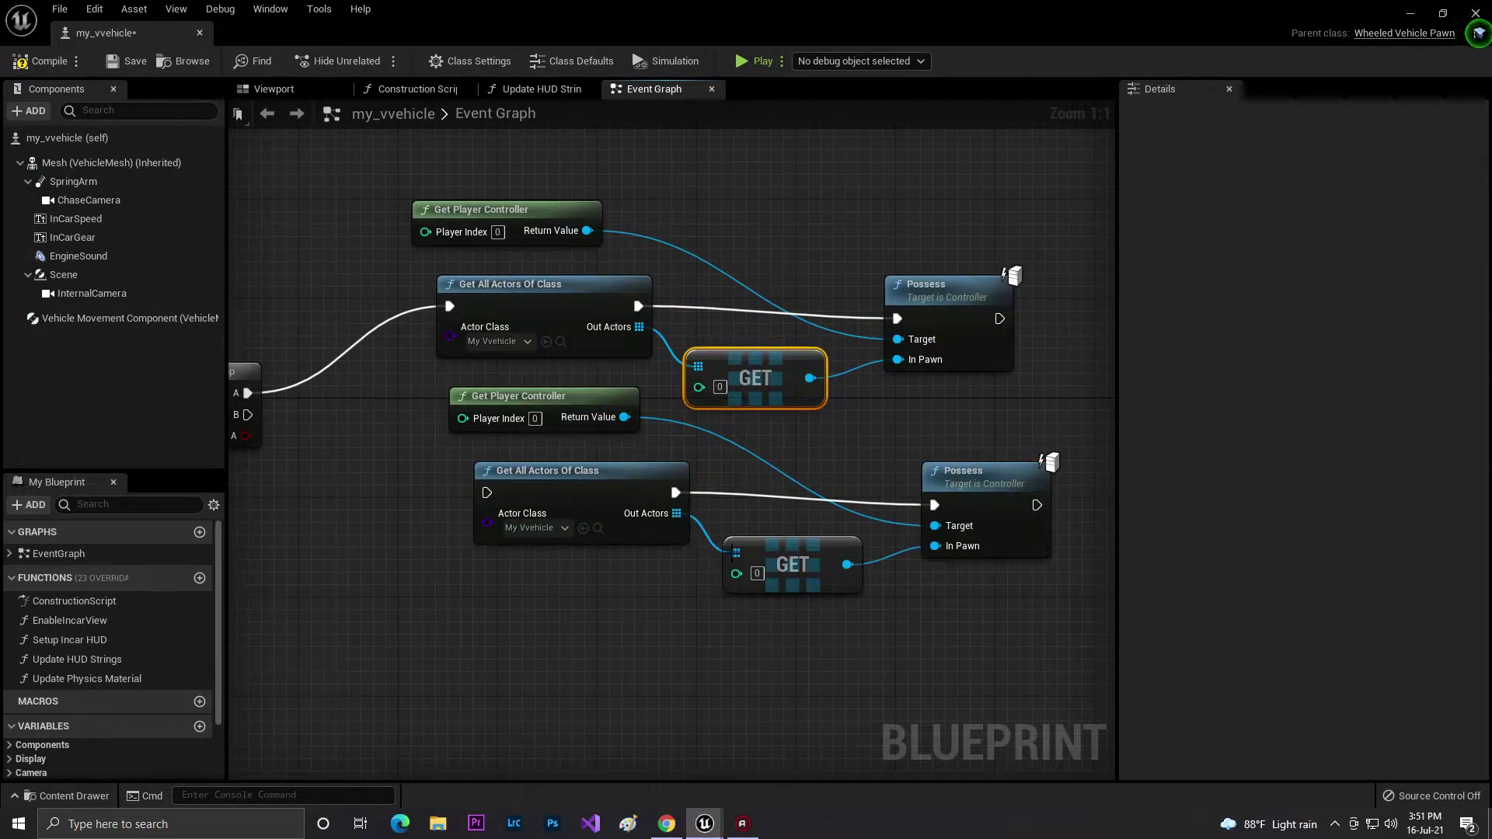
Step: Set the duplicated GET node's index to 1 and connect Flip Flop's B output to the duplicated Get All Actors Of Class
click(531, 520)
key(Escape)
drag(763, 647, 805, 542)
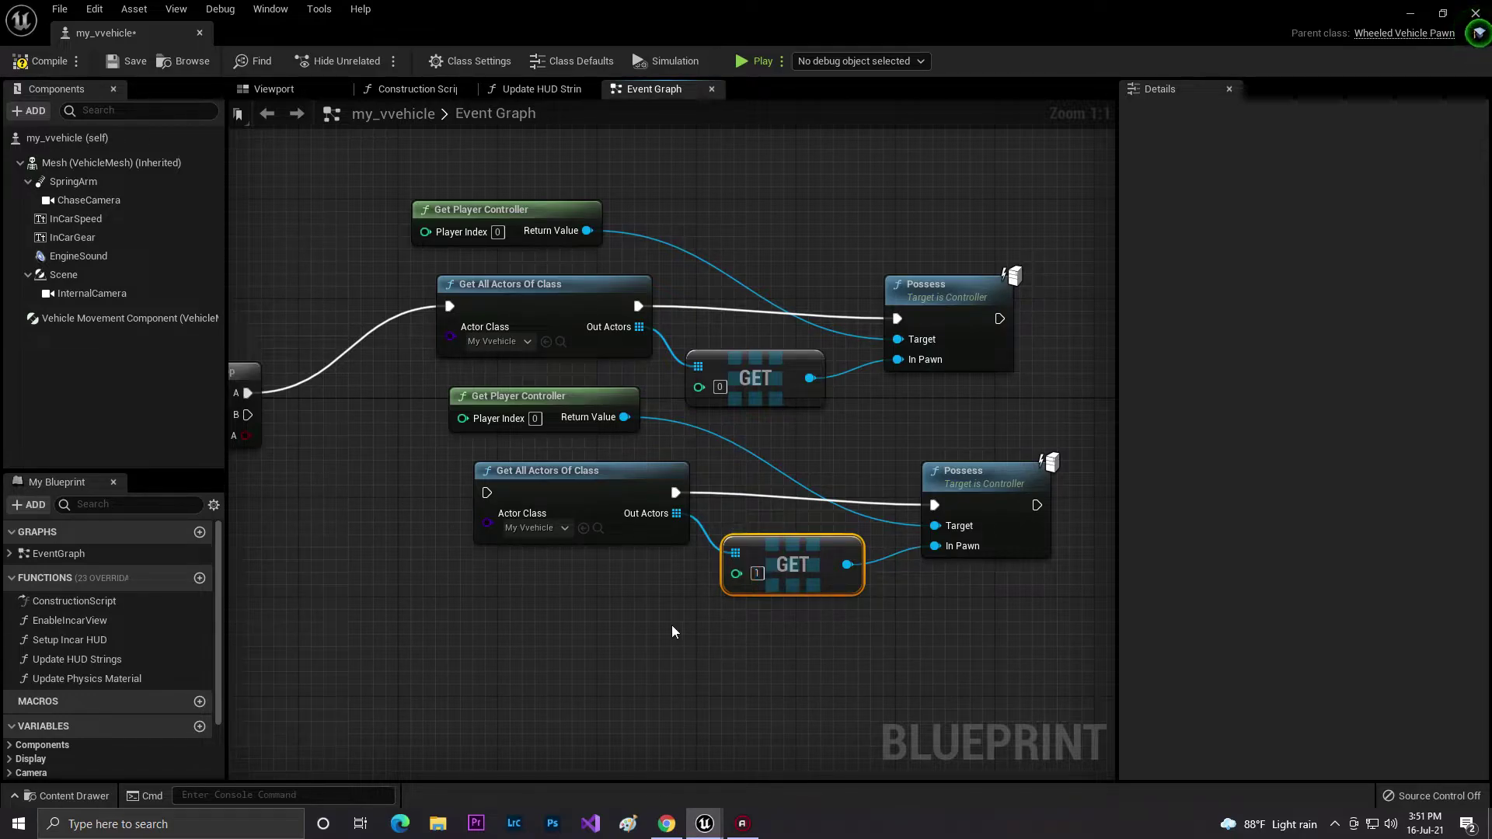
right_drag(690, 456, 844, 437)
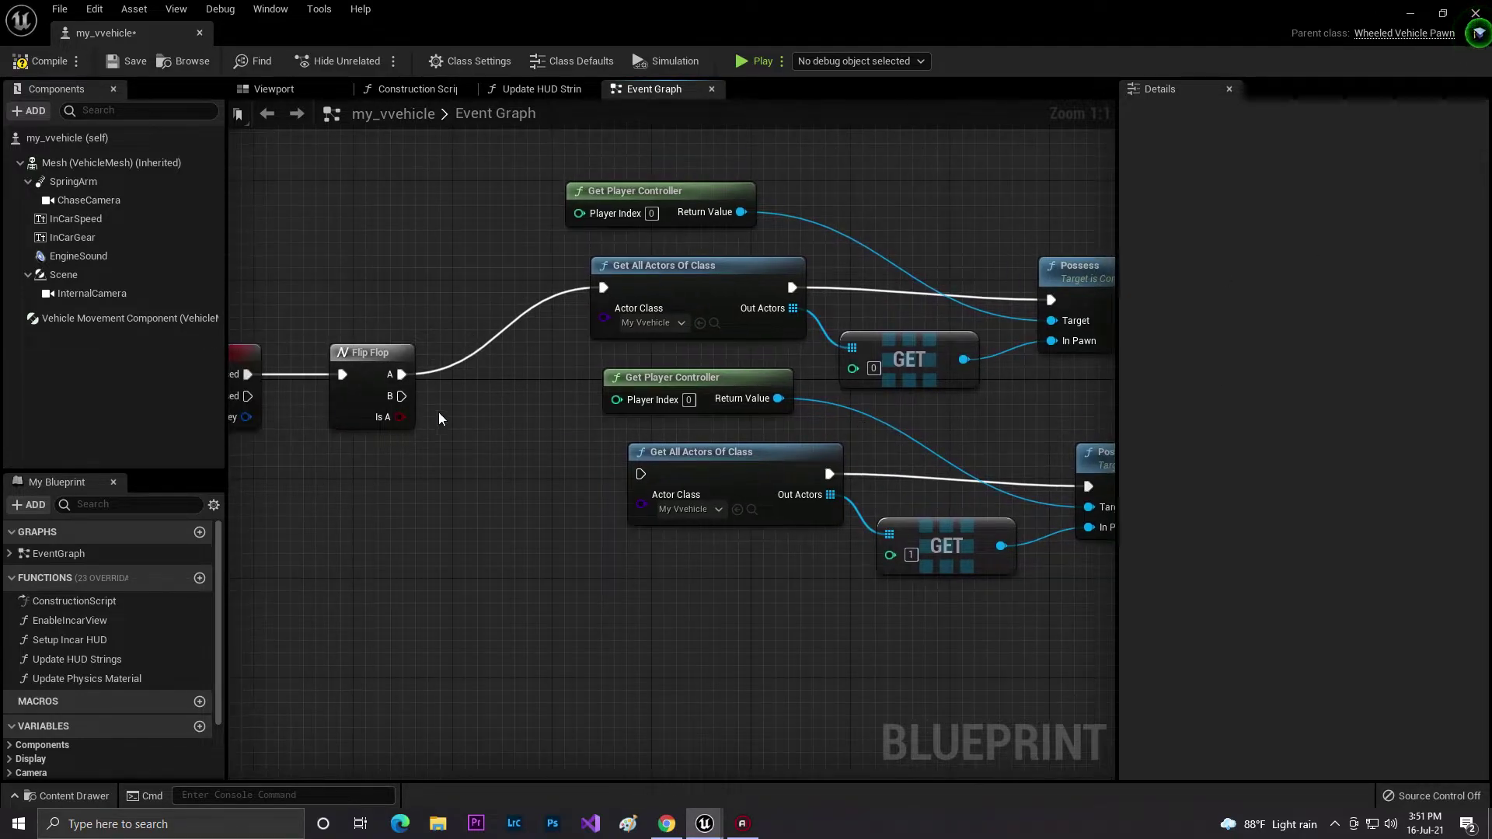
drag(397, 396, 642, 475)
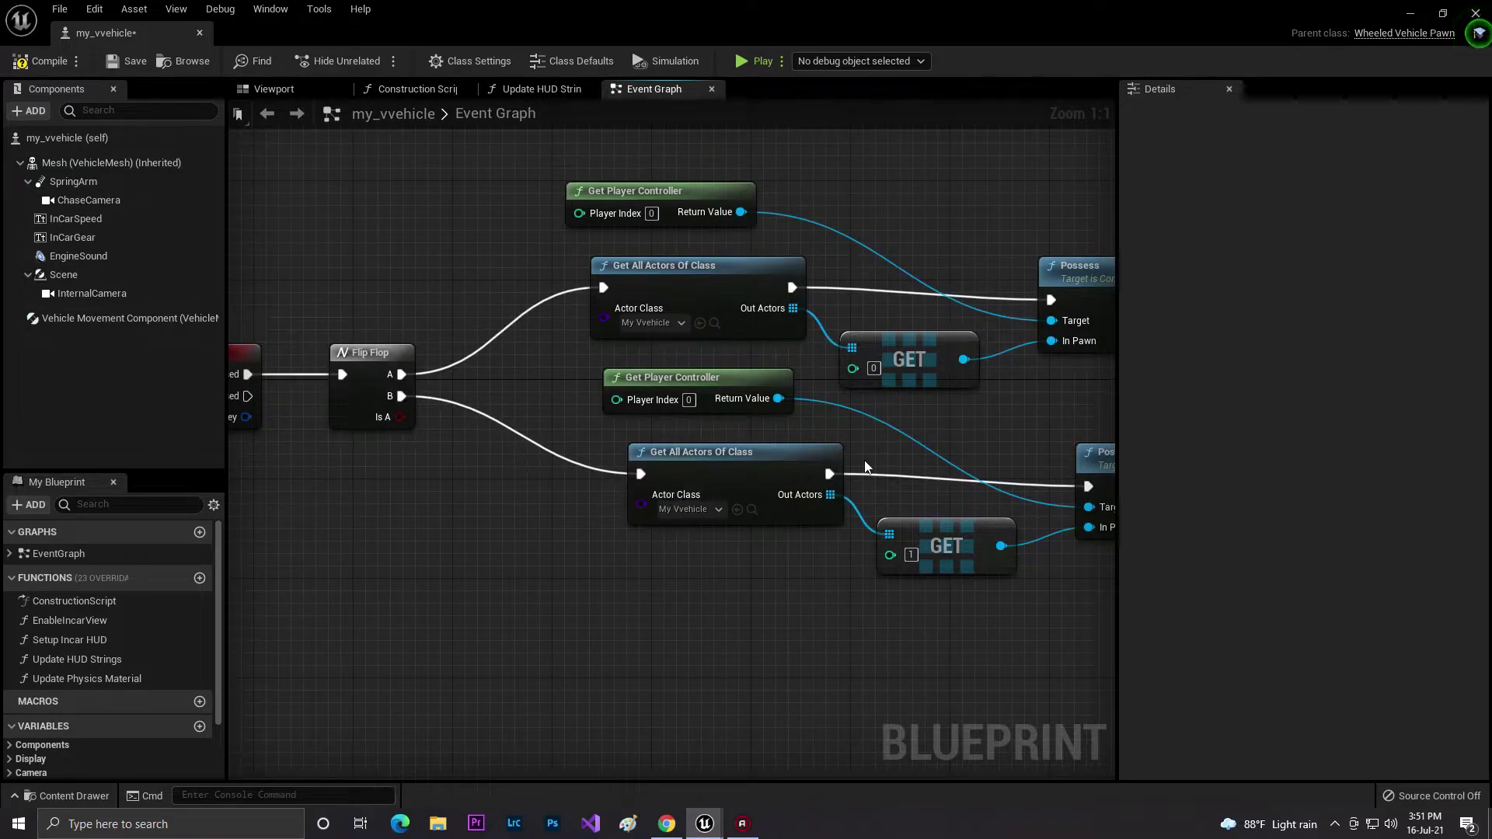
Step: Compile and save the my_vvehicle blueprint
right_drag(805, 446, 576, 449)
click(41, 60)
click(128, 60)
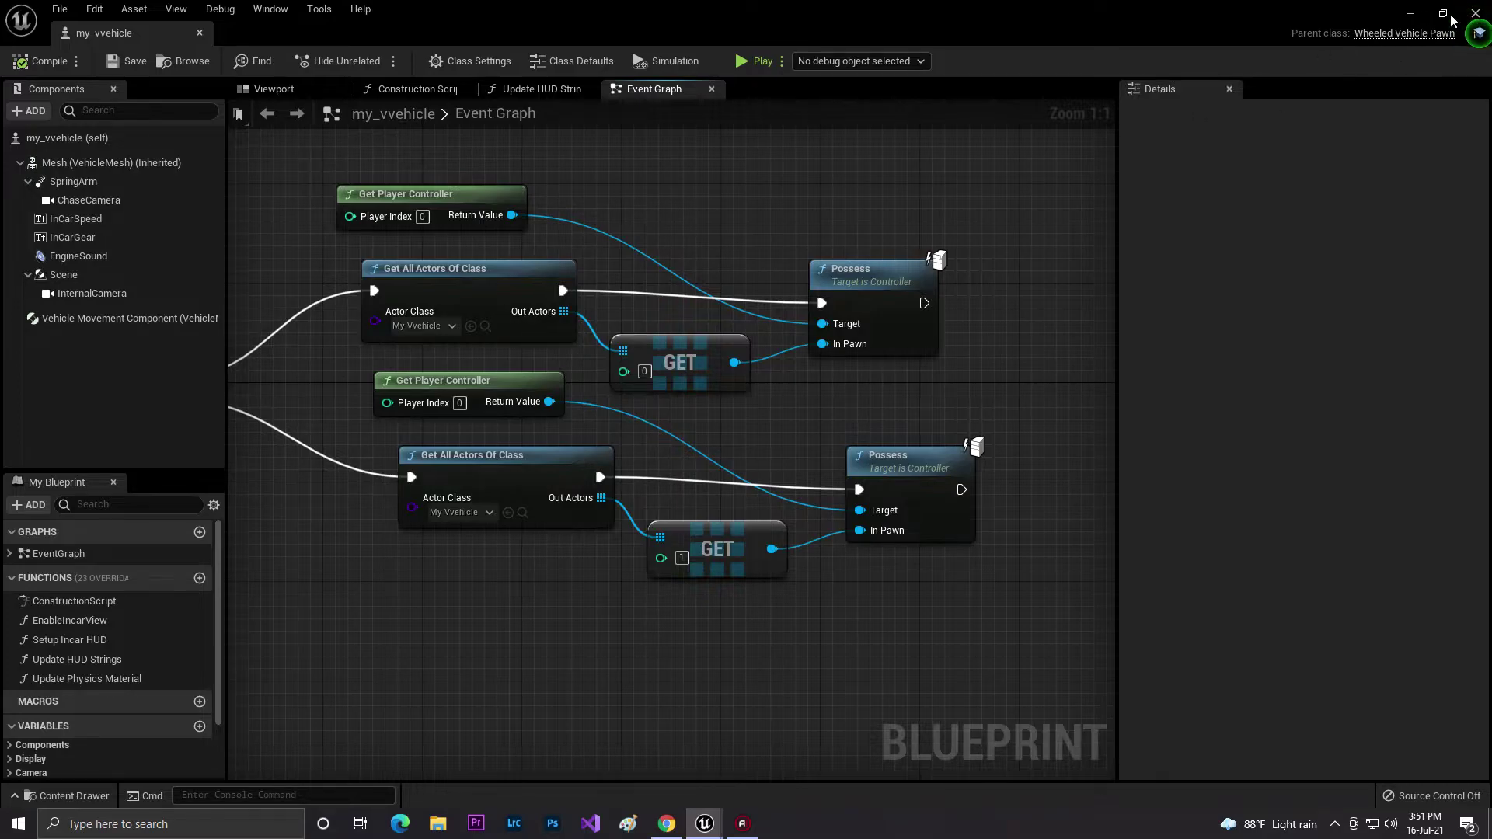
click(1475, 14)
right_drag(1019, 260, 894, 248)
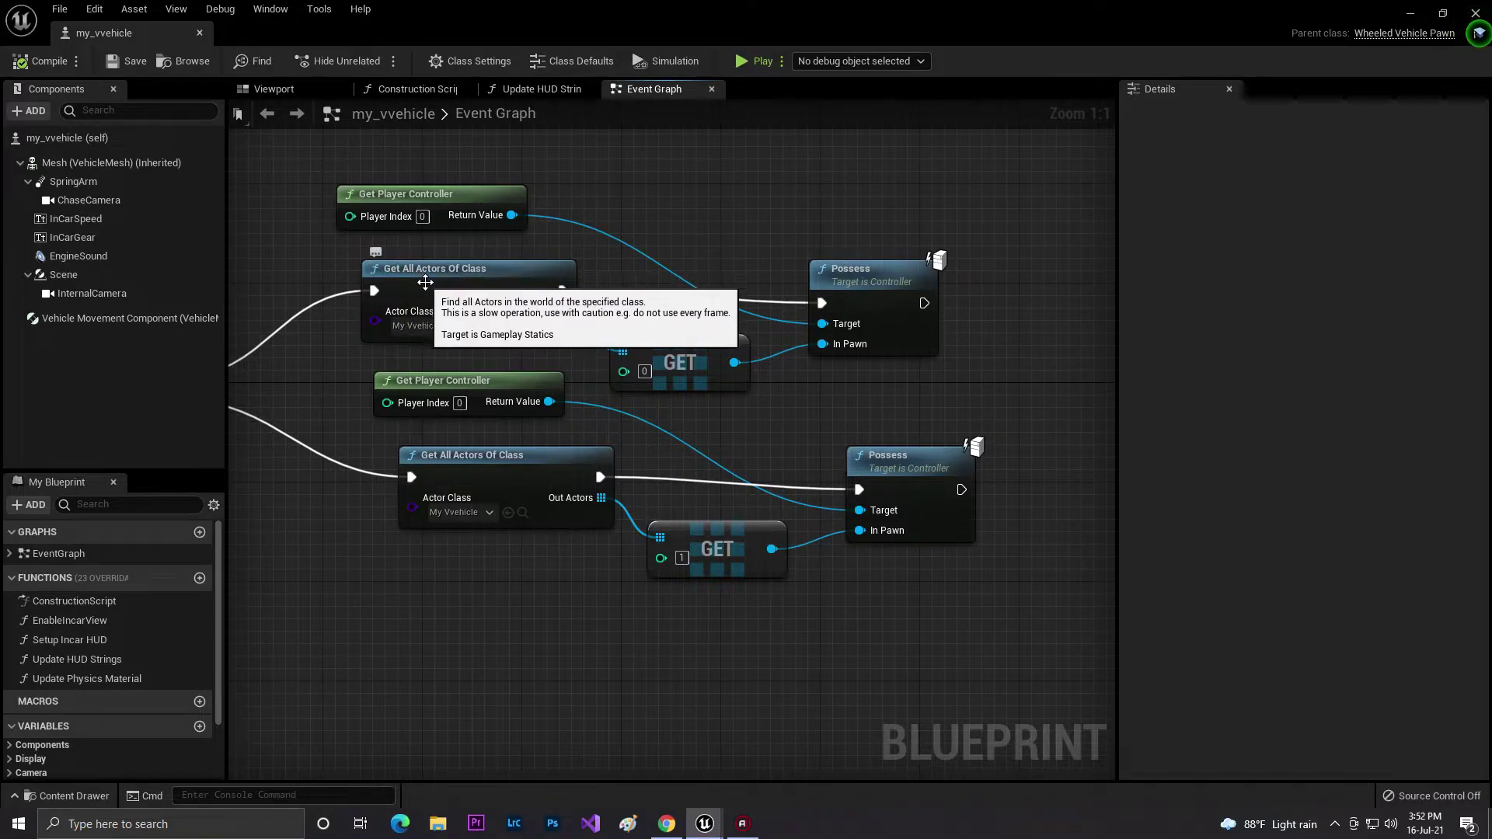
Step: Return to the level, look over the placed vehicles and track, and start playing the level to test the vehicle switching
click(1409, 11)
right_drag(804, 434, 732, 408)
key(w)
right_drag(756, 499, 756, 532)
key(s)
key(w)
key(ctrl+space)
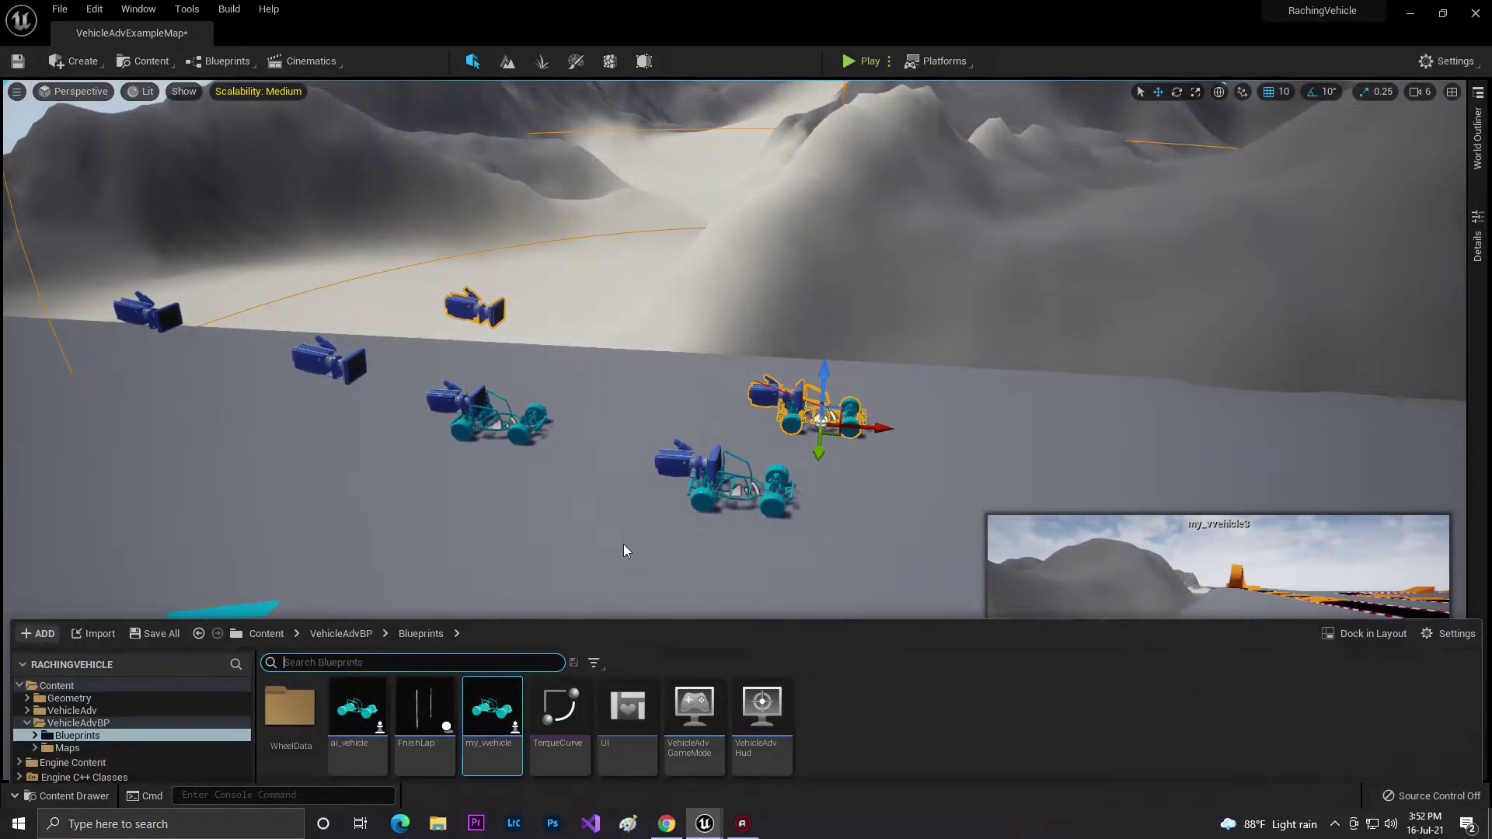
right_drag(819, 466, 830, 486)
right_drag(969, 394, 1012, 331)
key(s)
right_drag(817, 390, 825, 390)
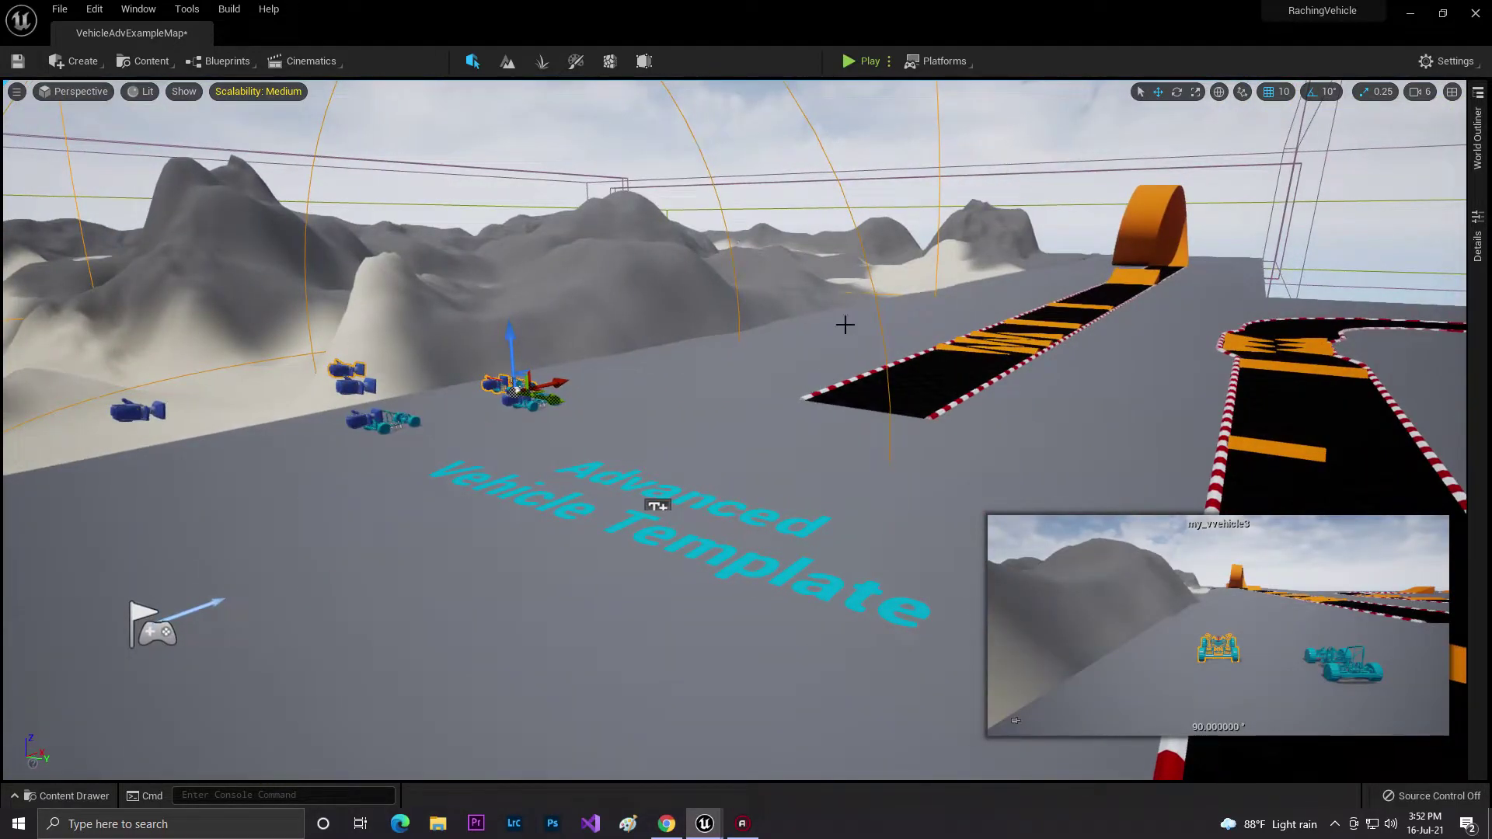
click(853, 61)
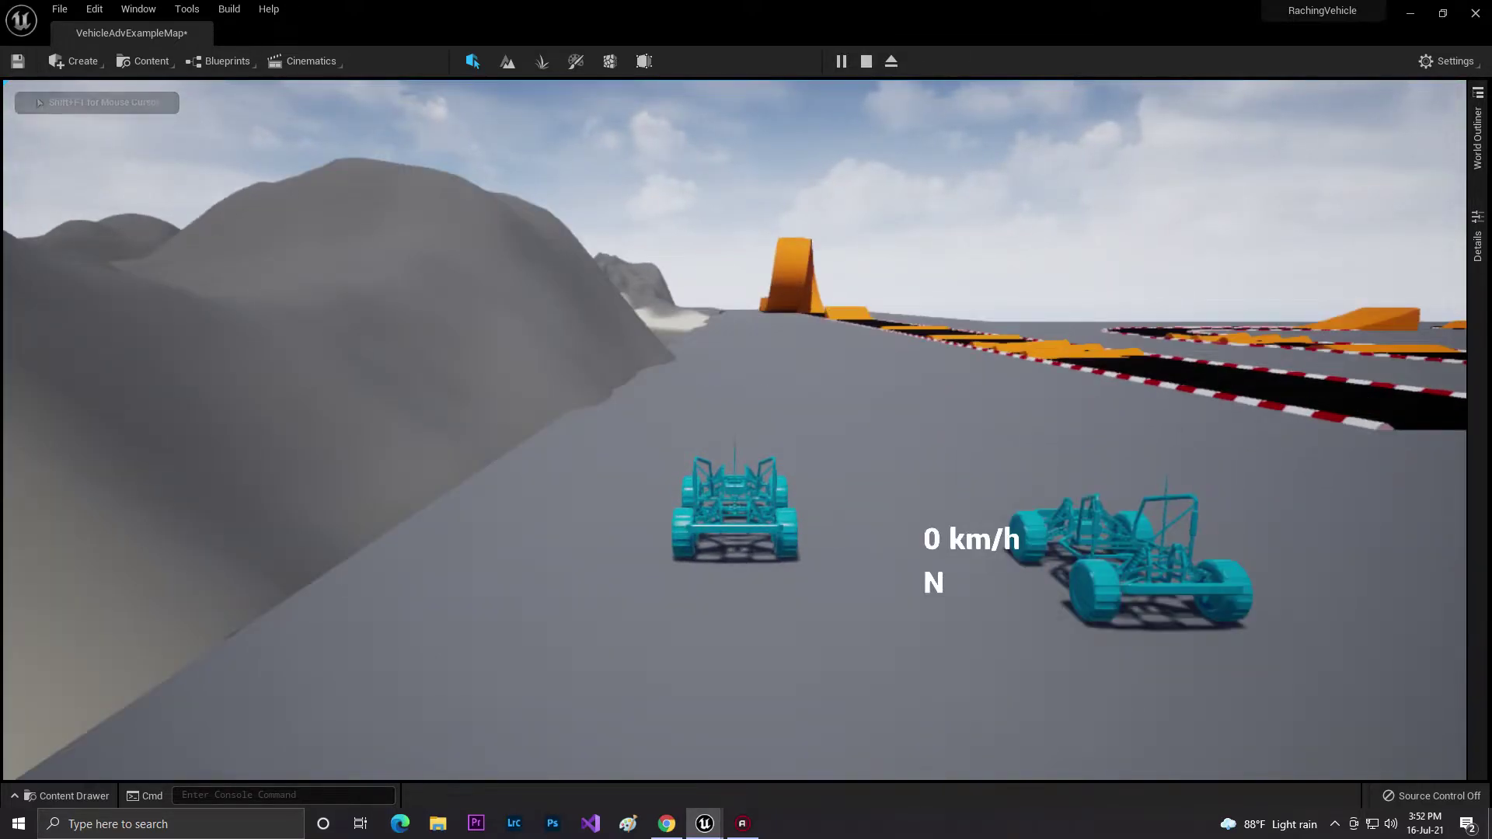
Step: Drive the possessed vehicle forward along the mountainside, steering toward the loop, and switch possession to another vehicle
key(w)
key(d)
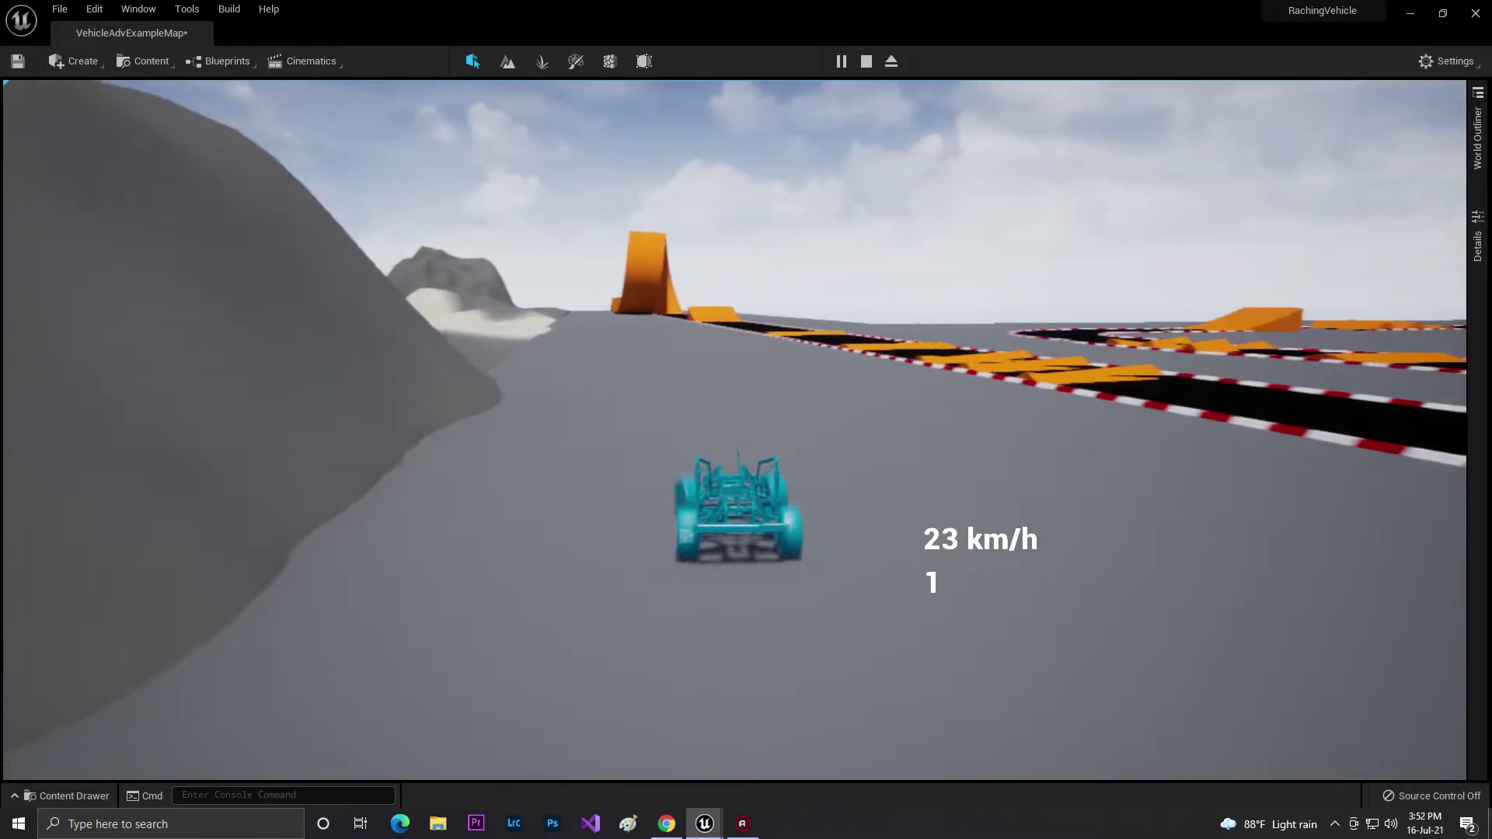
key(w)
key(a)
key(d)
key(a)
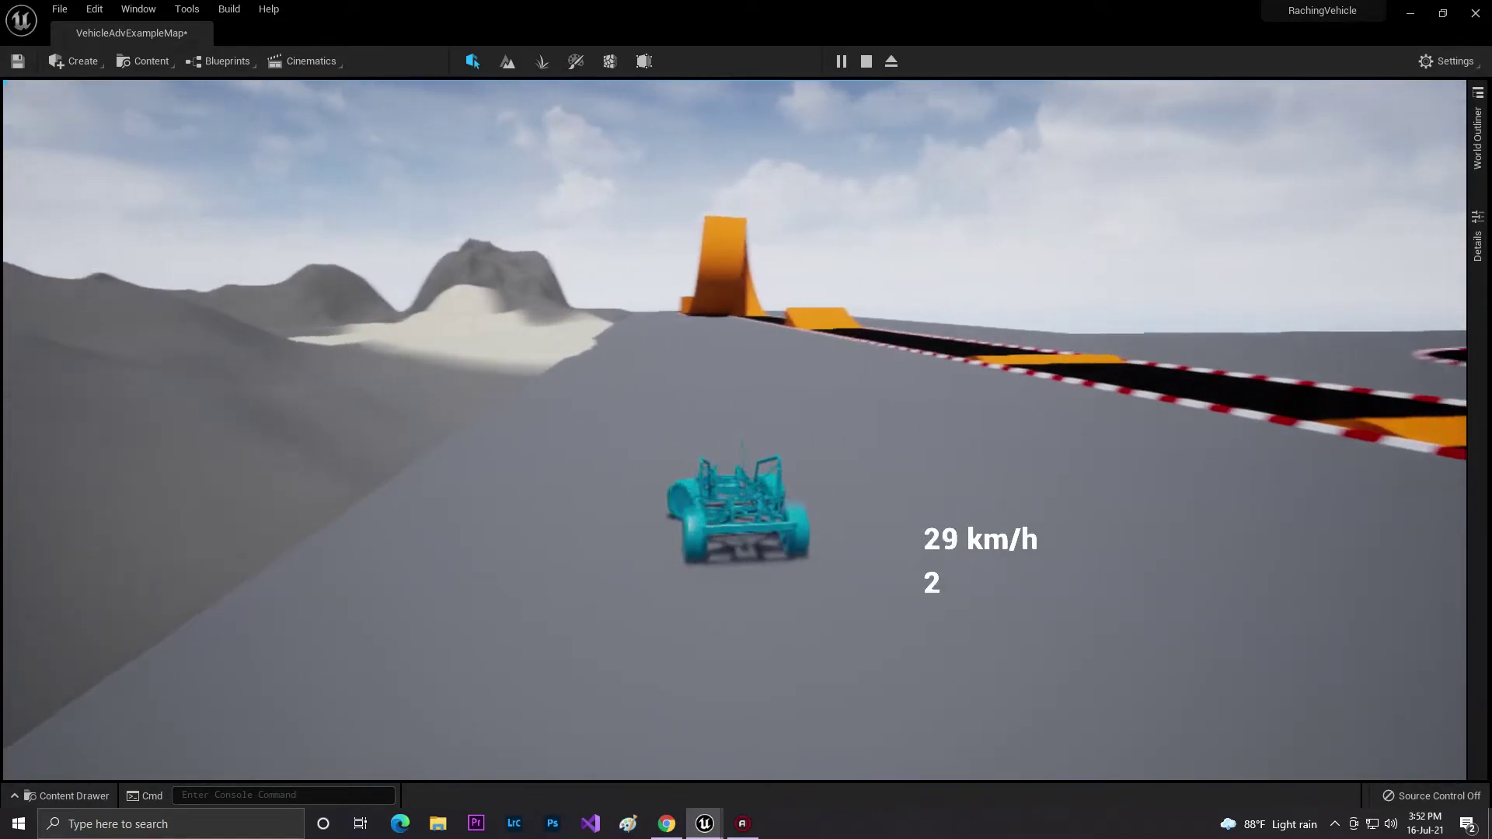
key(d)
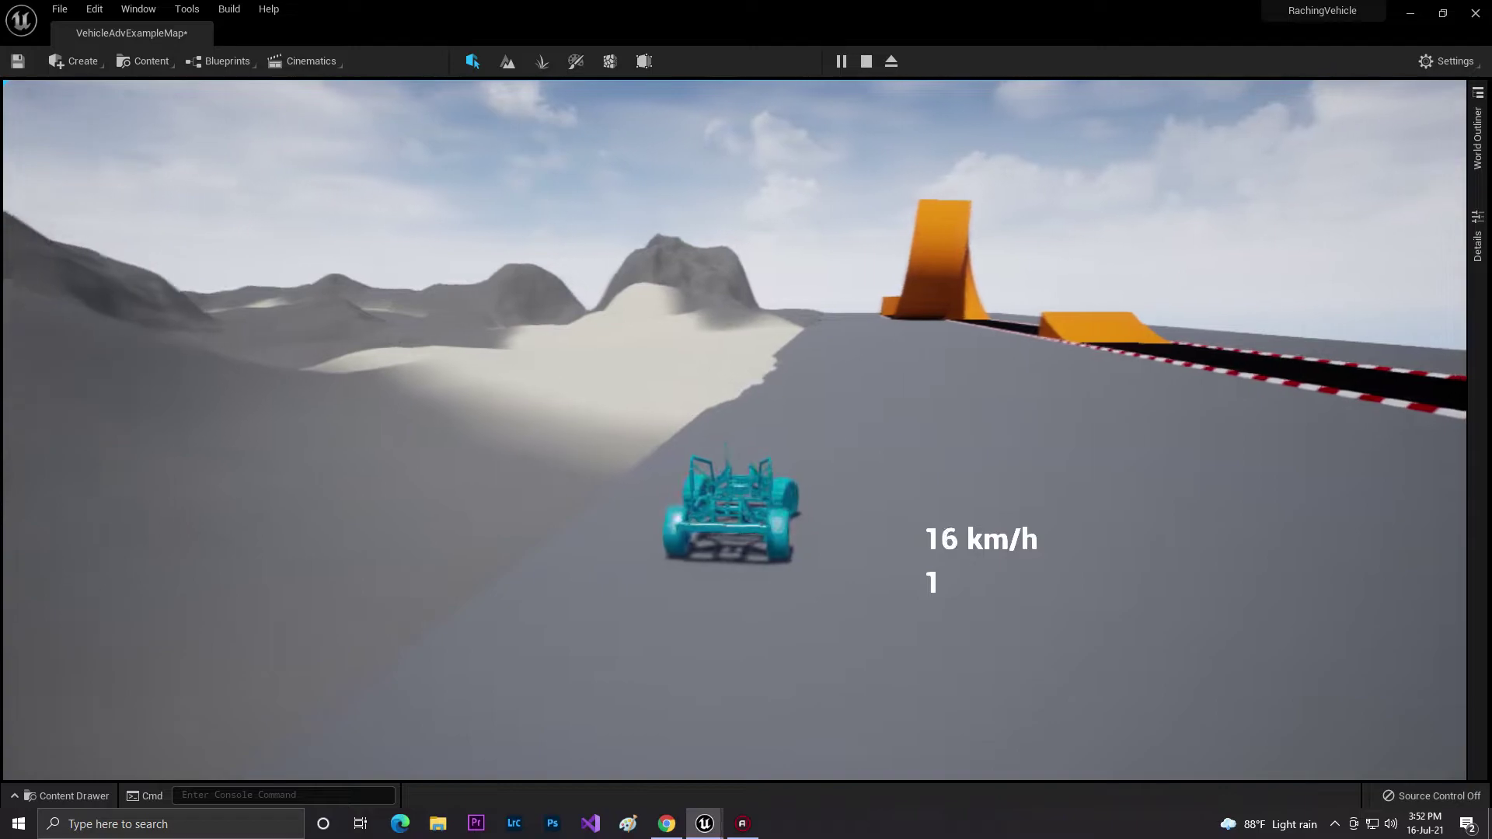
key(s)
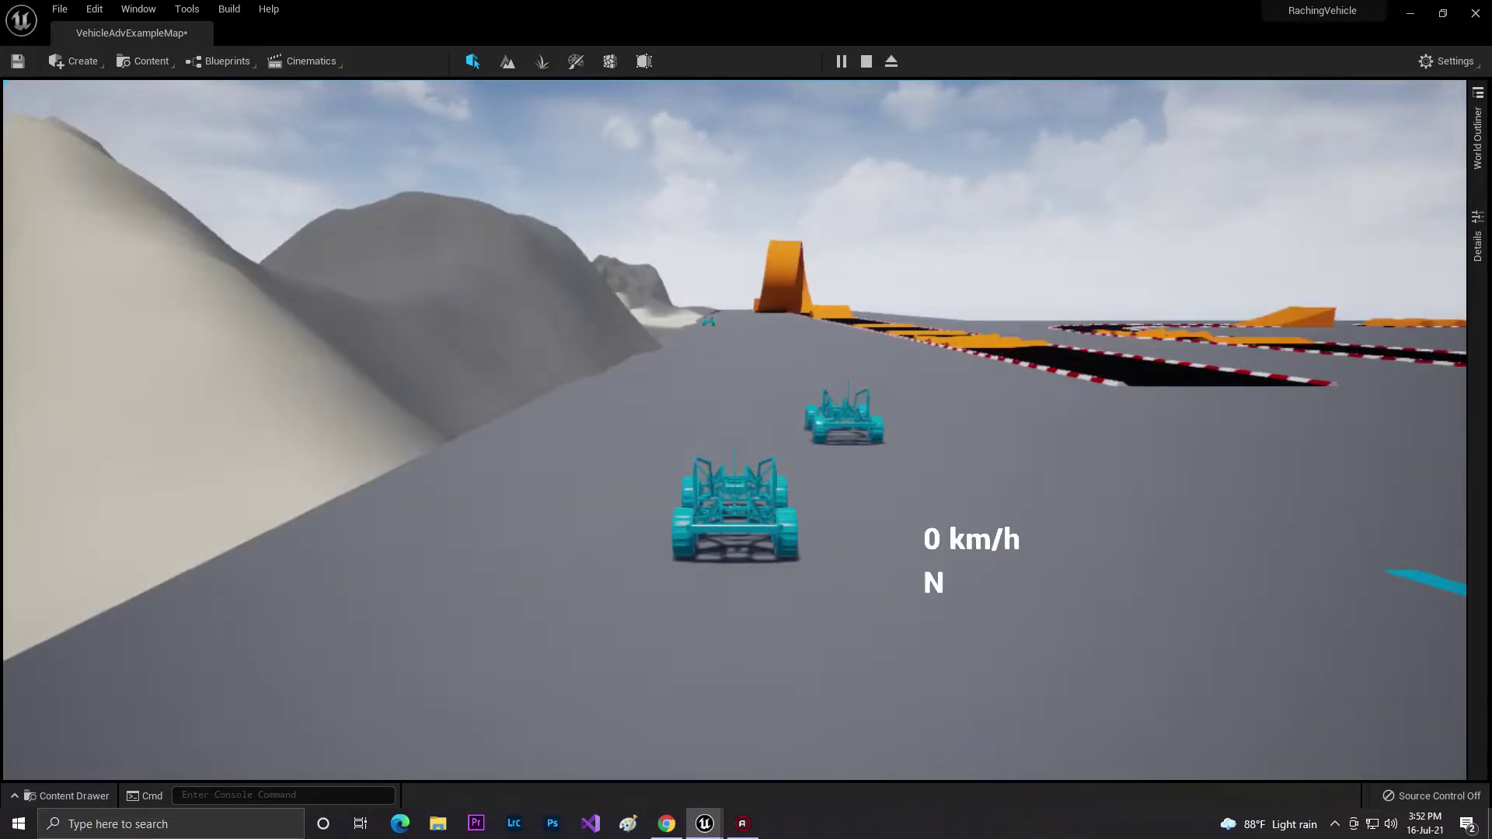
Step: Drive the second vehicle up to the first one, test switching possession between them, and stop playing
key(w)
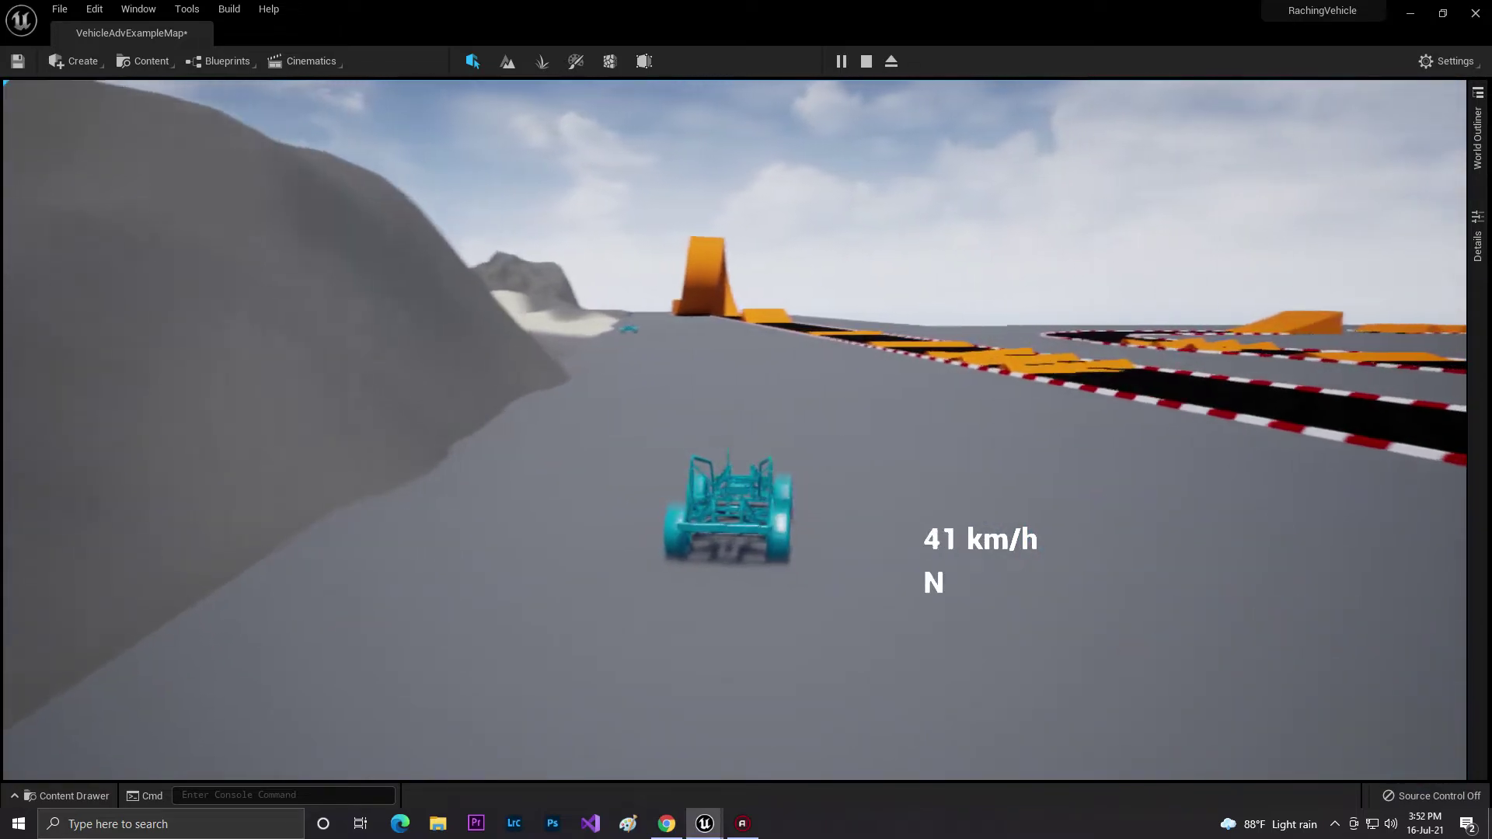
key(a)
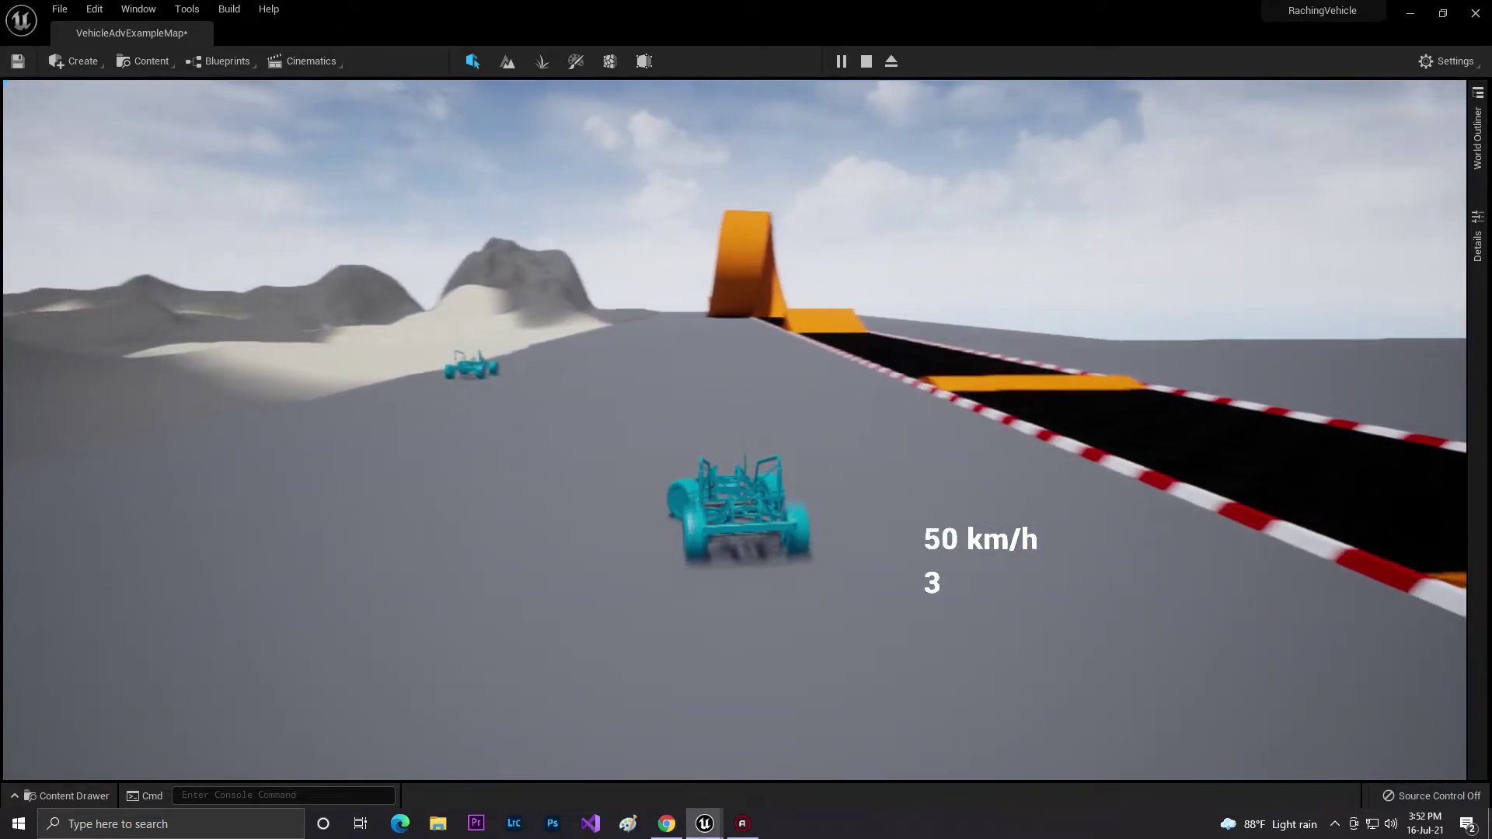
key(a)
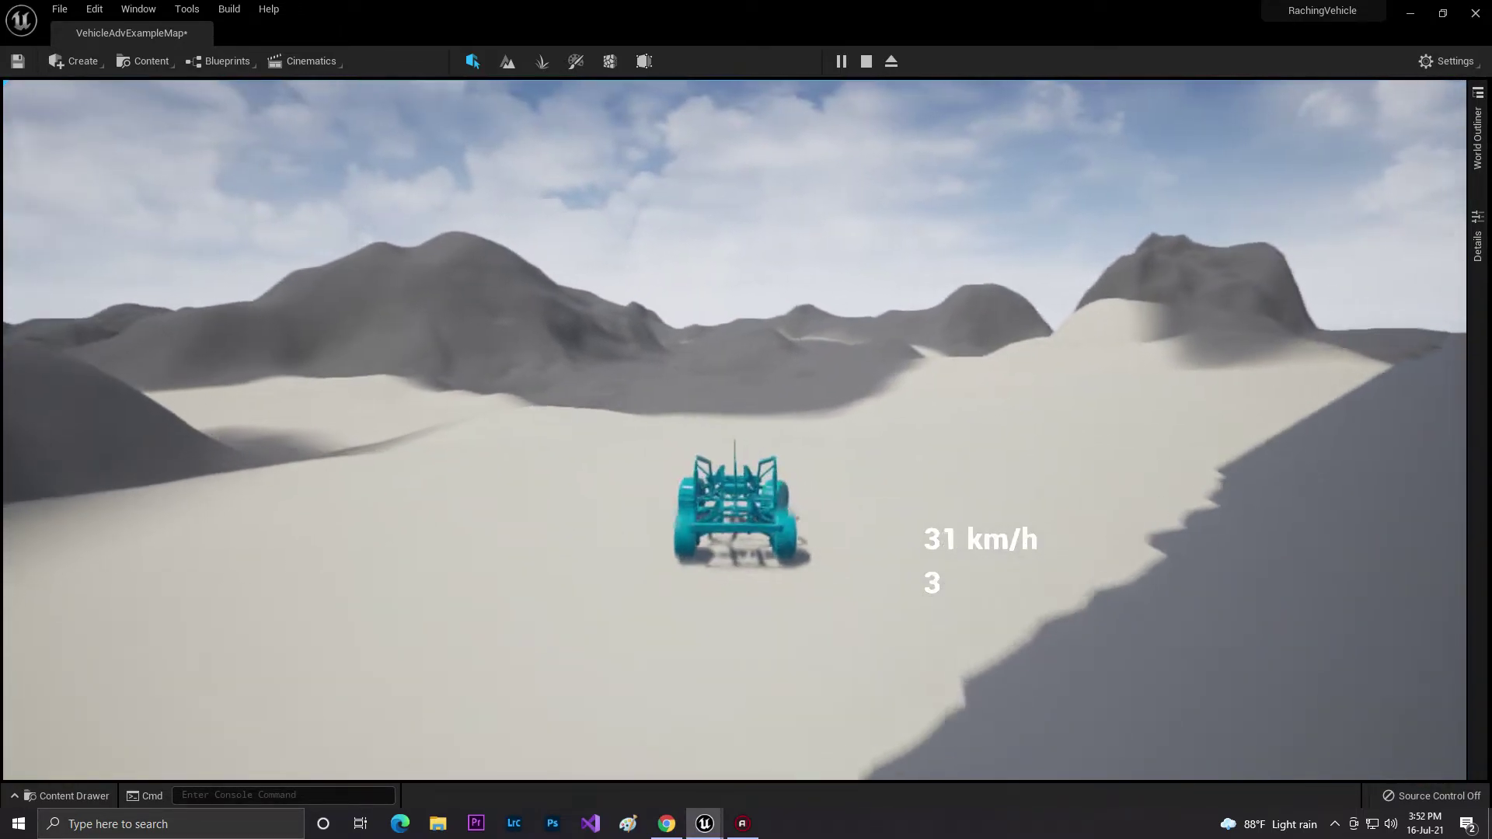
key(d)
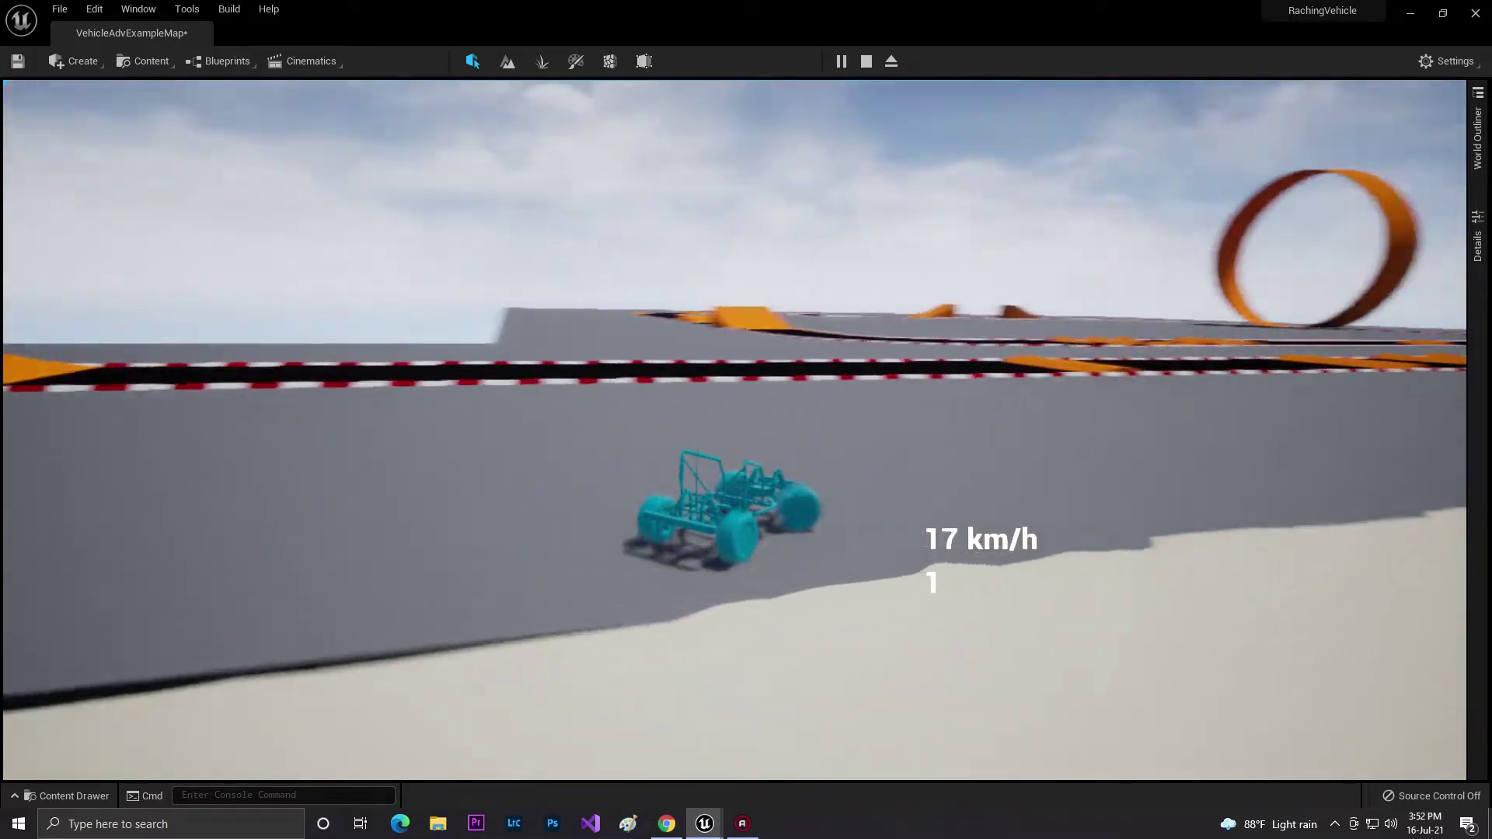
key(d)
key(e)
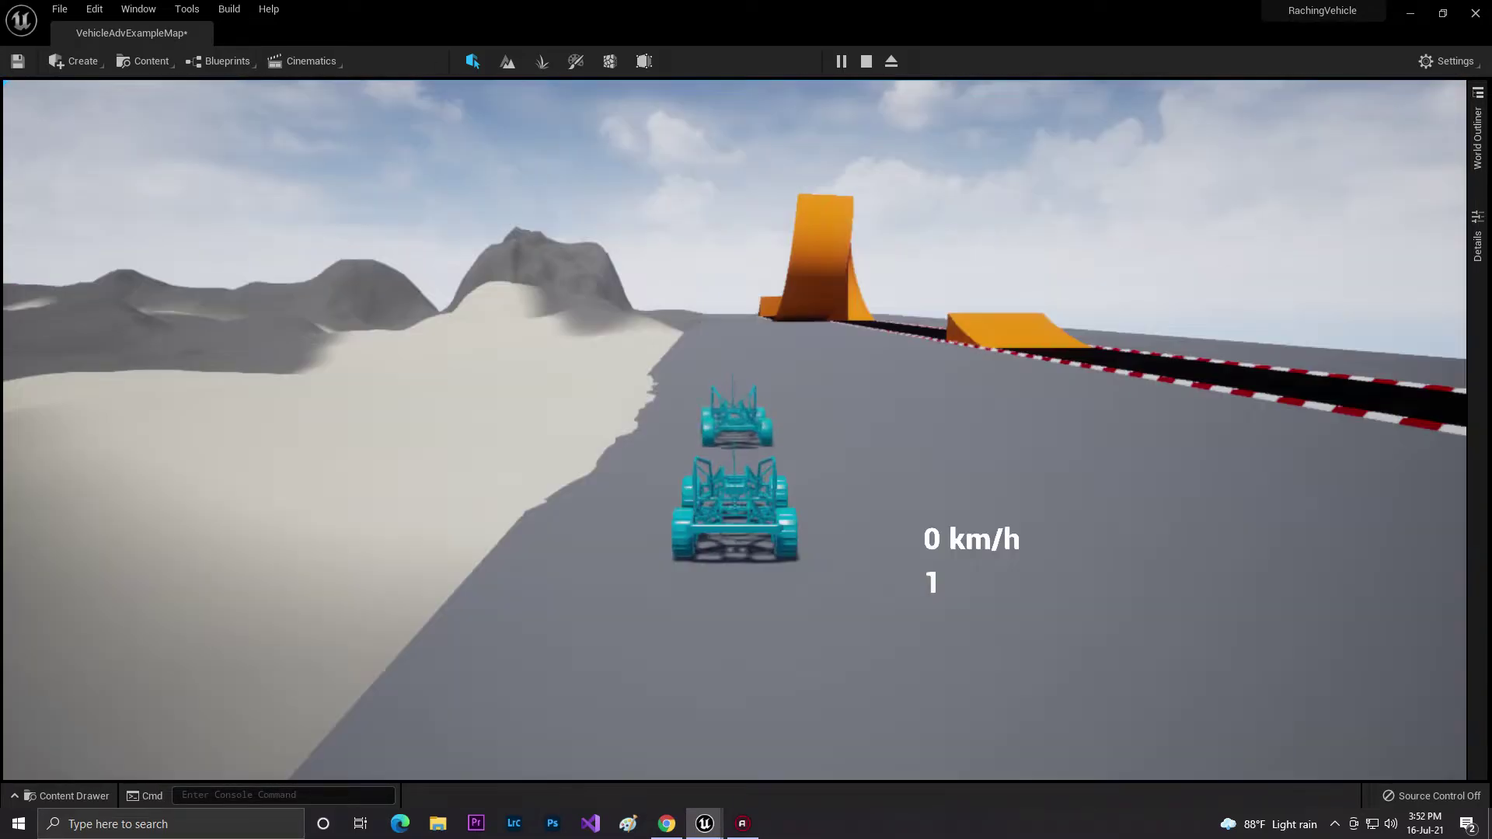
key(w)
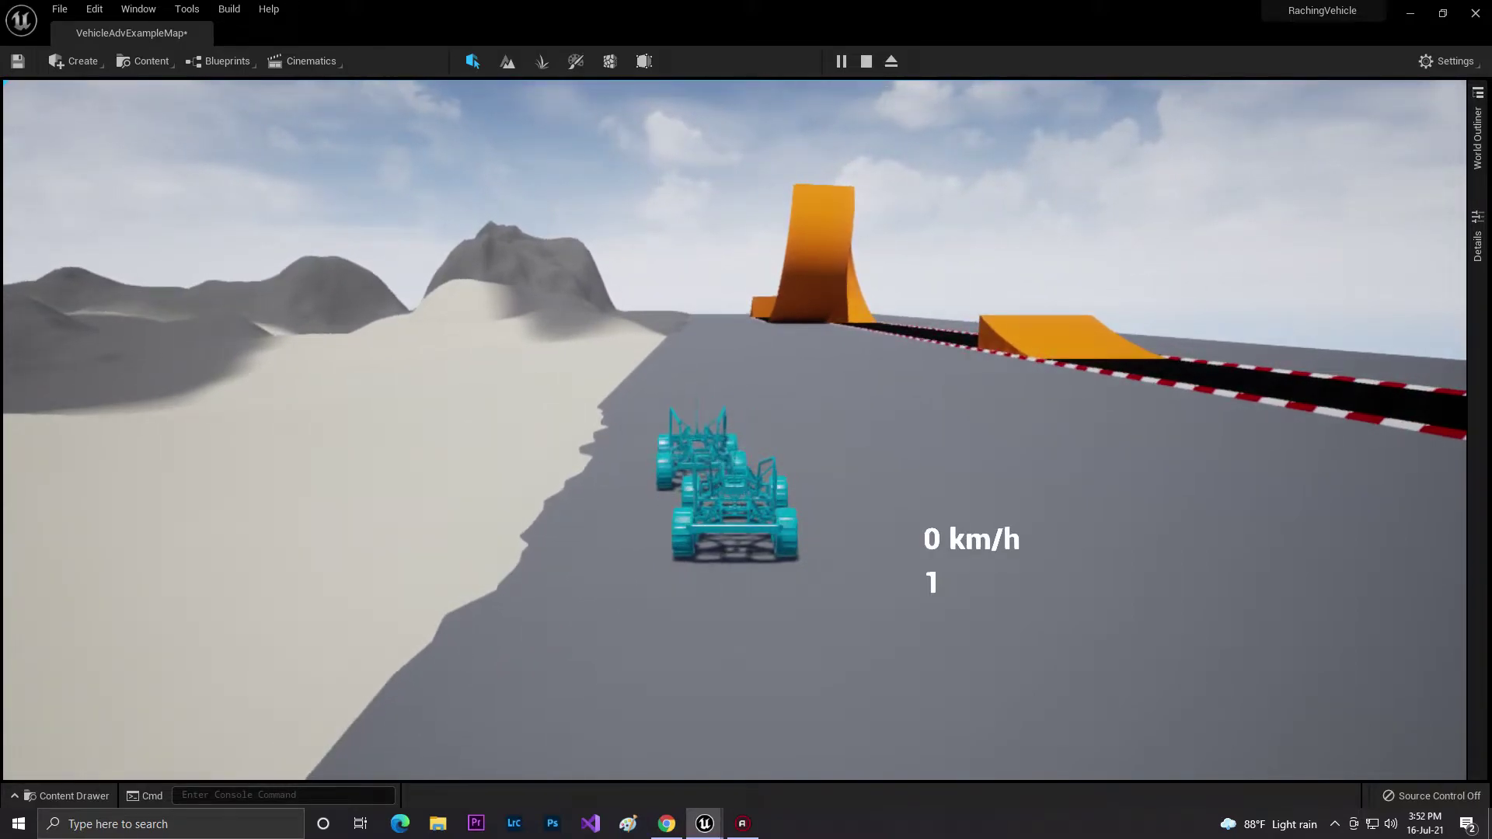
key(e)
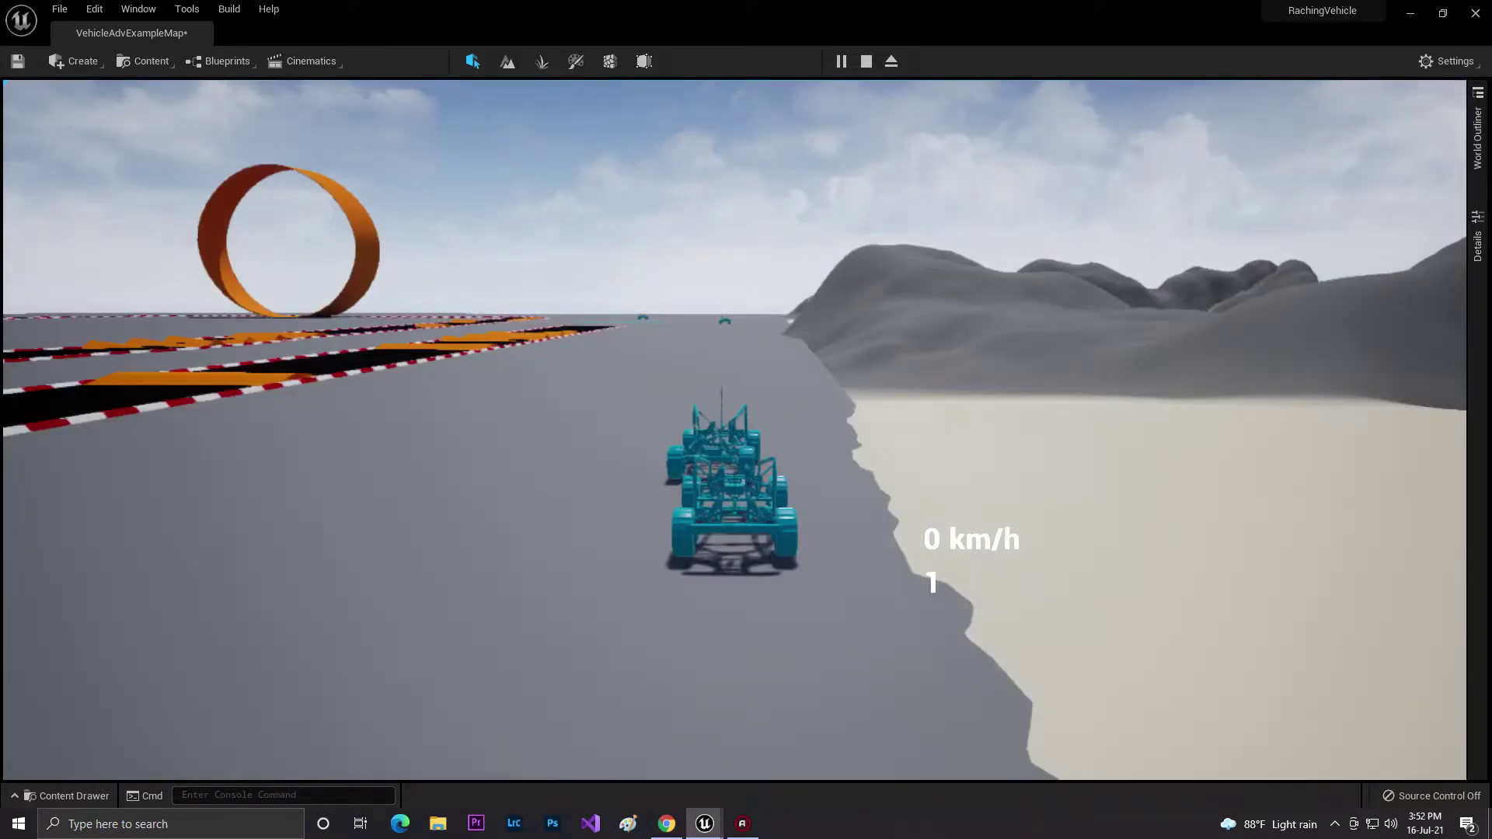
key(Escape)
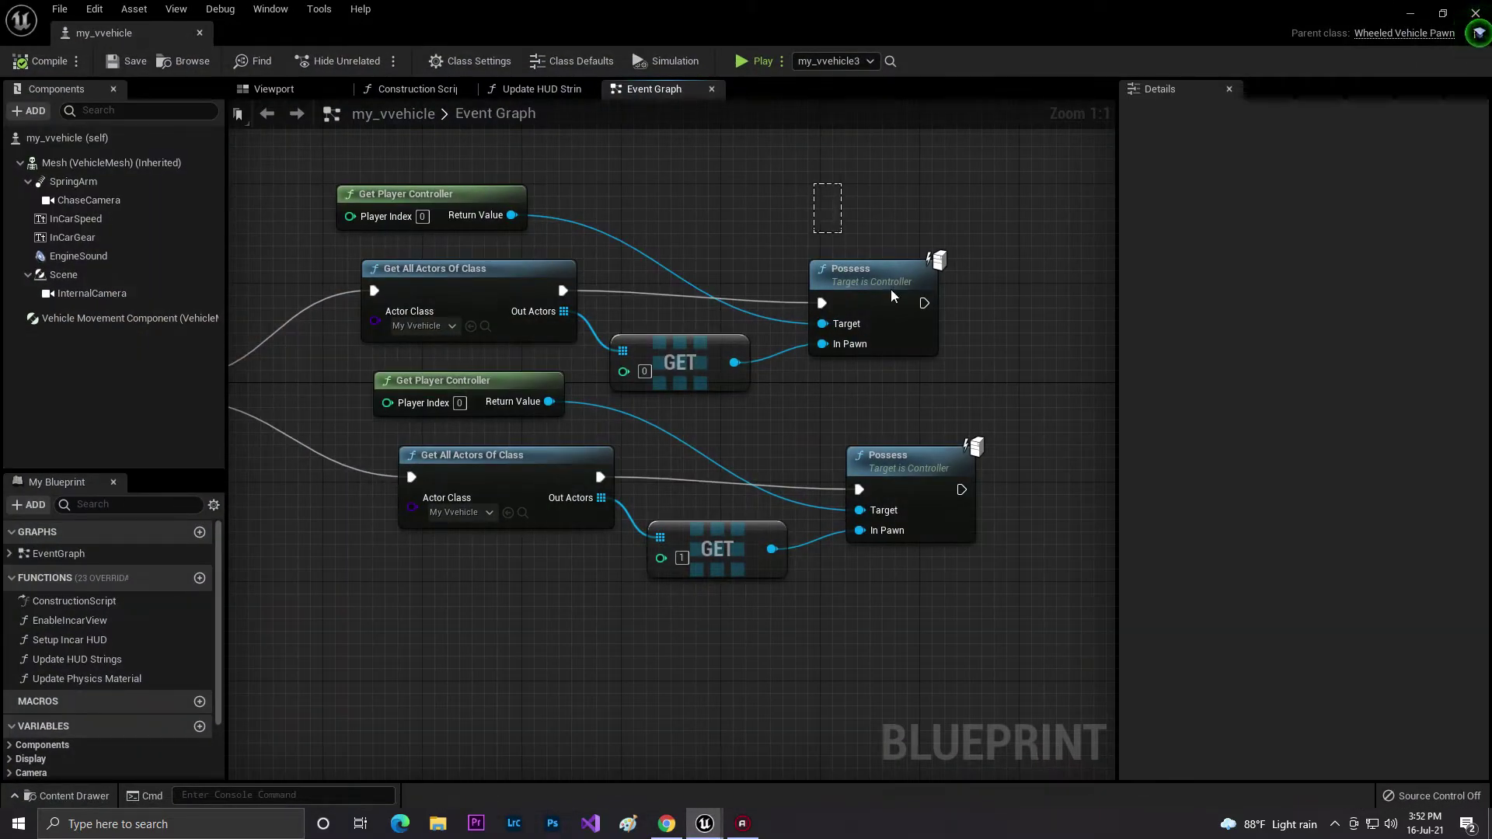
Step: Review the two possession node groups in the Event Graph, including the Possess and GET nodes and the Flip Flop wiring
click(891, 291)
drag(543, 244, 709, 356)
click(674, 366)
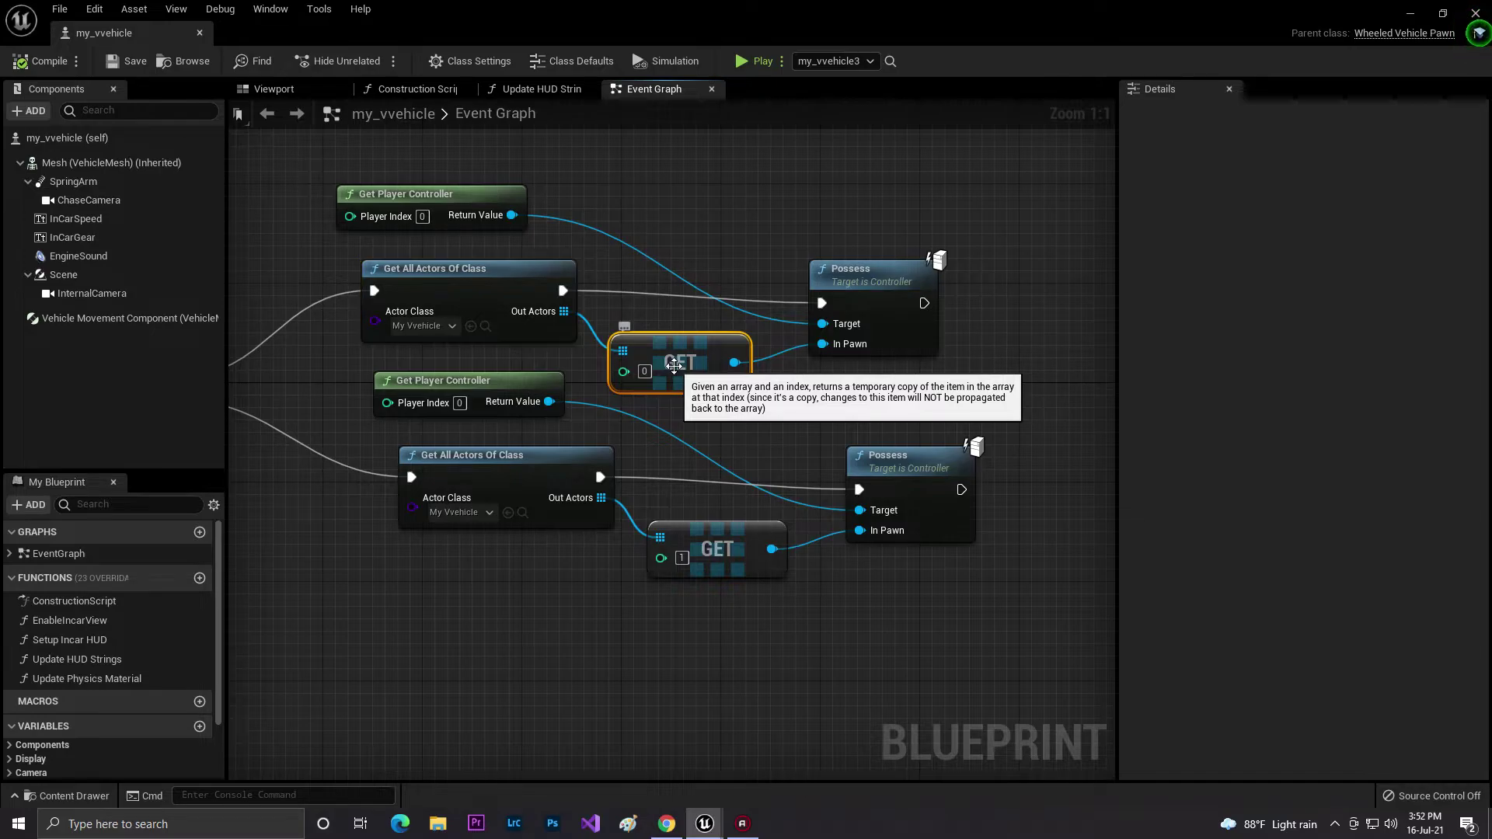
click(774, 645)
right_drag(336, 497, 710, 484)
scroll(539, 510, down, 4)
scroll(541, 466, up, 4)
right_drag(541, 424, 258, 292)
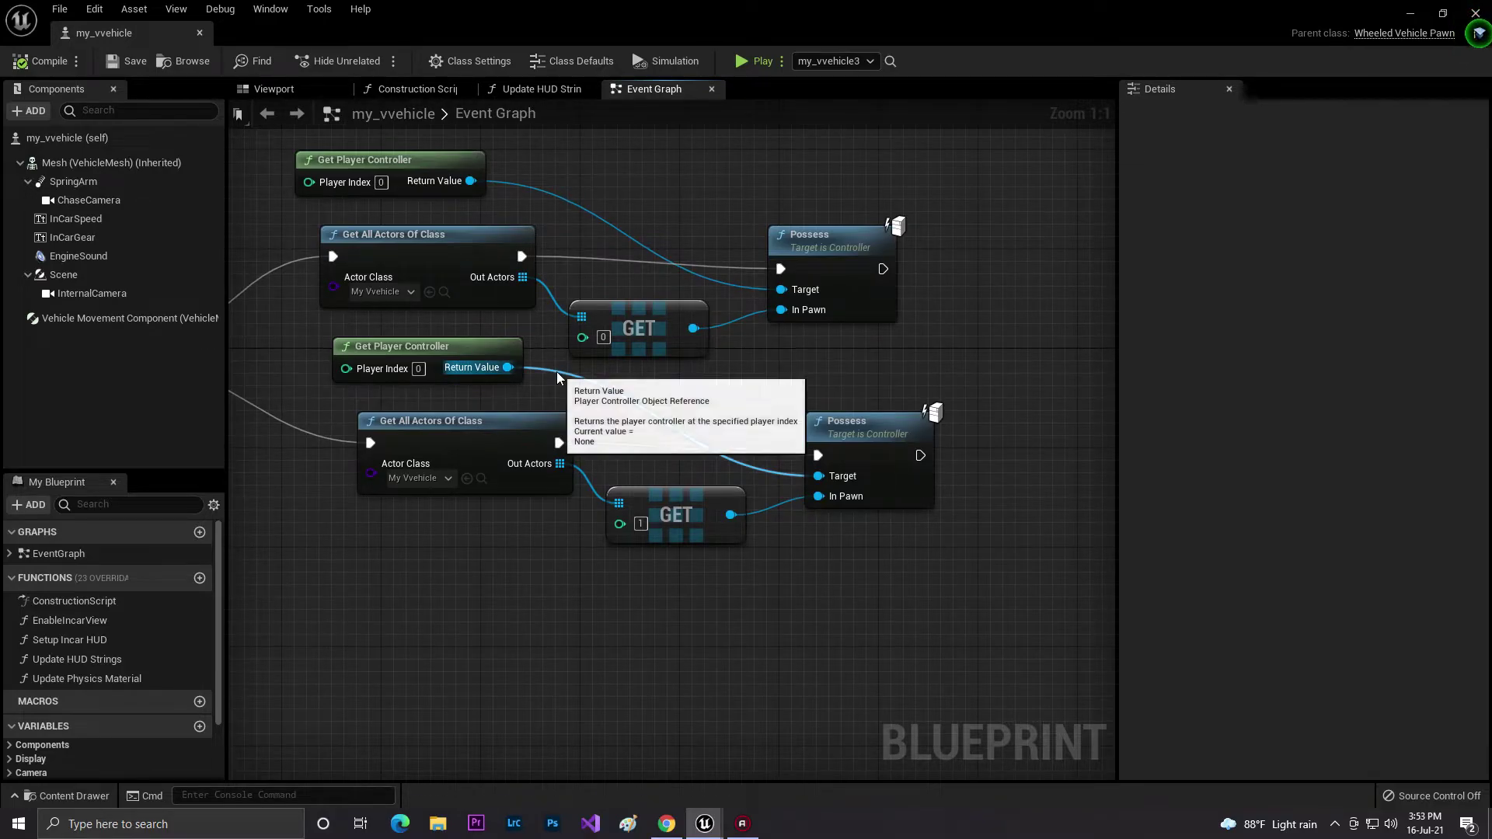
Step: Switch to Chrome, read the YouTube Studio comment about driving vehicles of different color or shape, and return to Unreal Engine
click(667, 824)
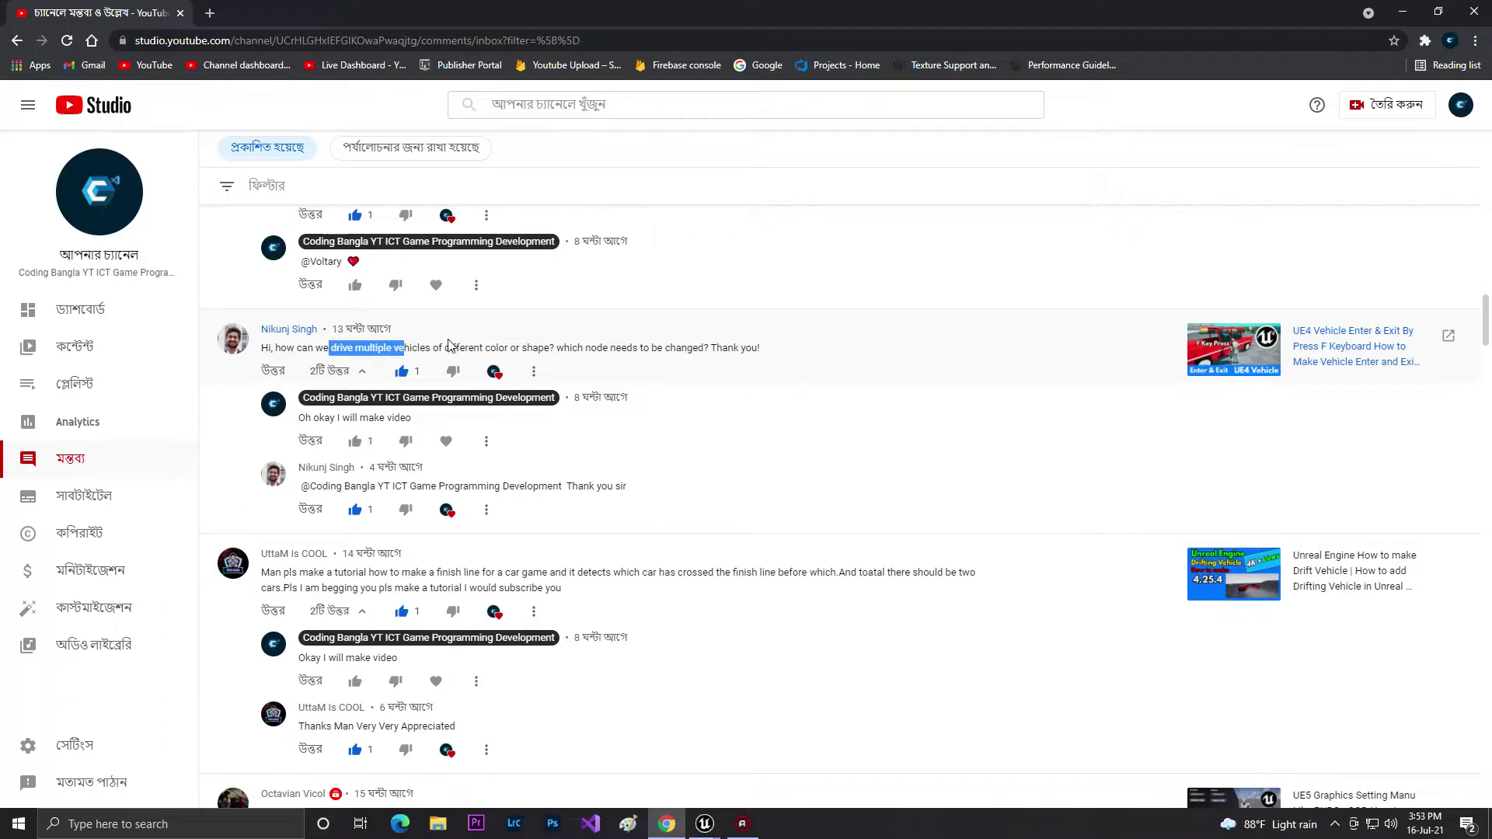
drag(549, 343, 550, 344)
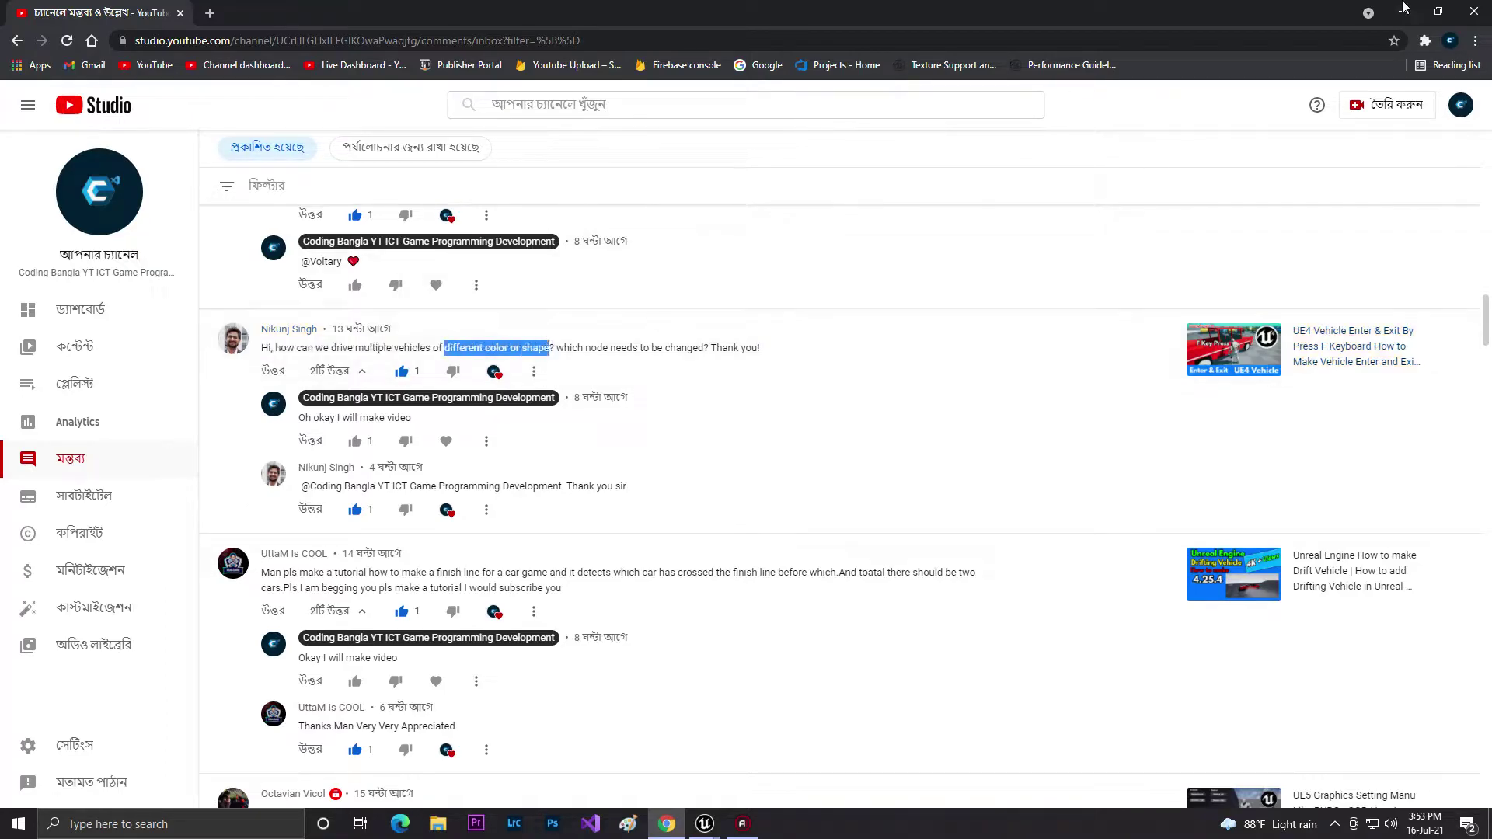
click(1405, 9)
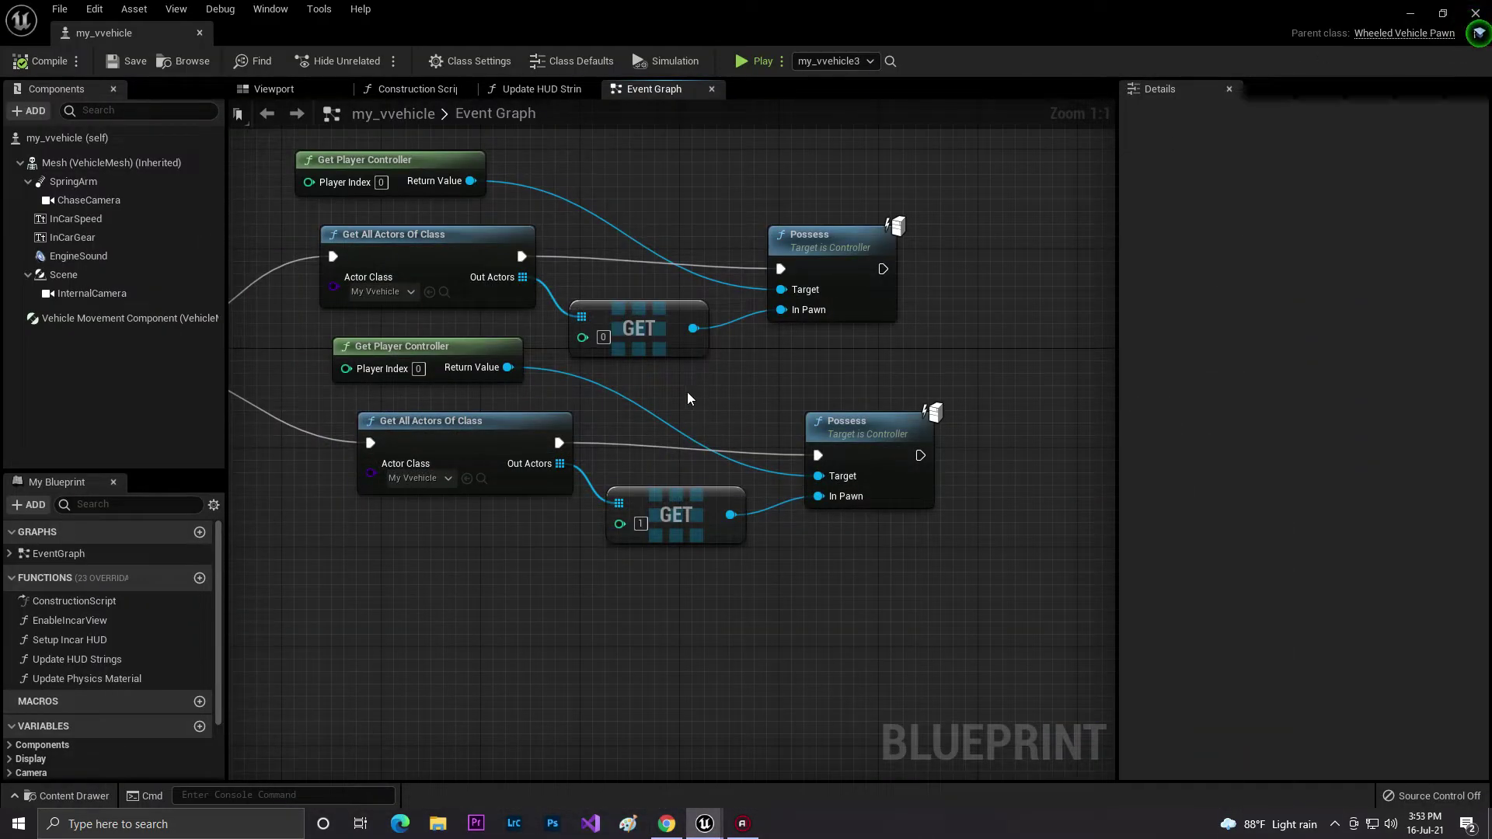
Step: Add an H keyboard event to the empty area below the K event and Flip Flop nodes
right_drag(654, 306, 581, 329)
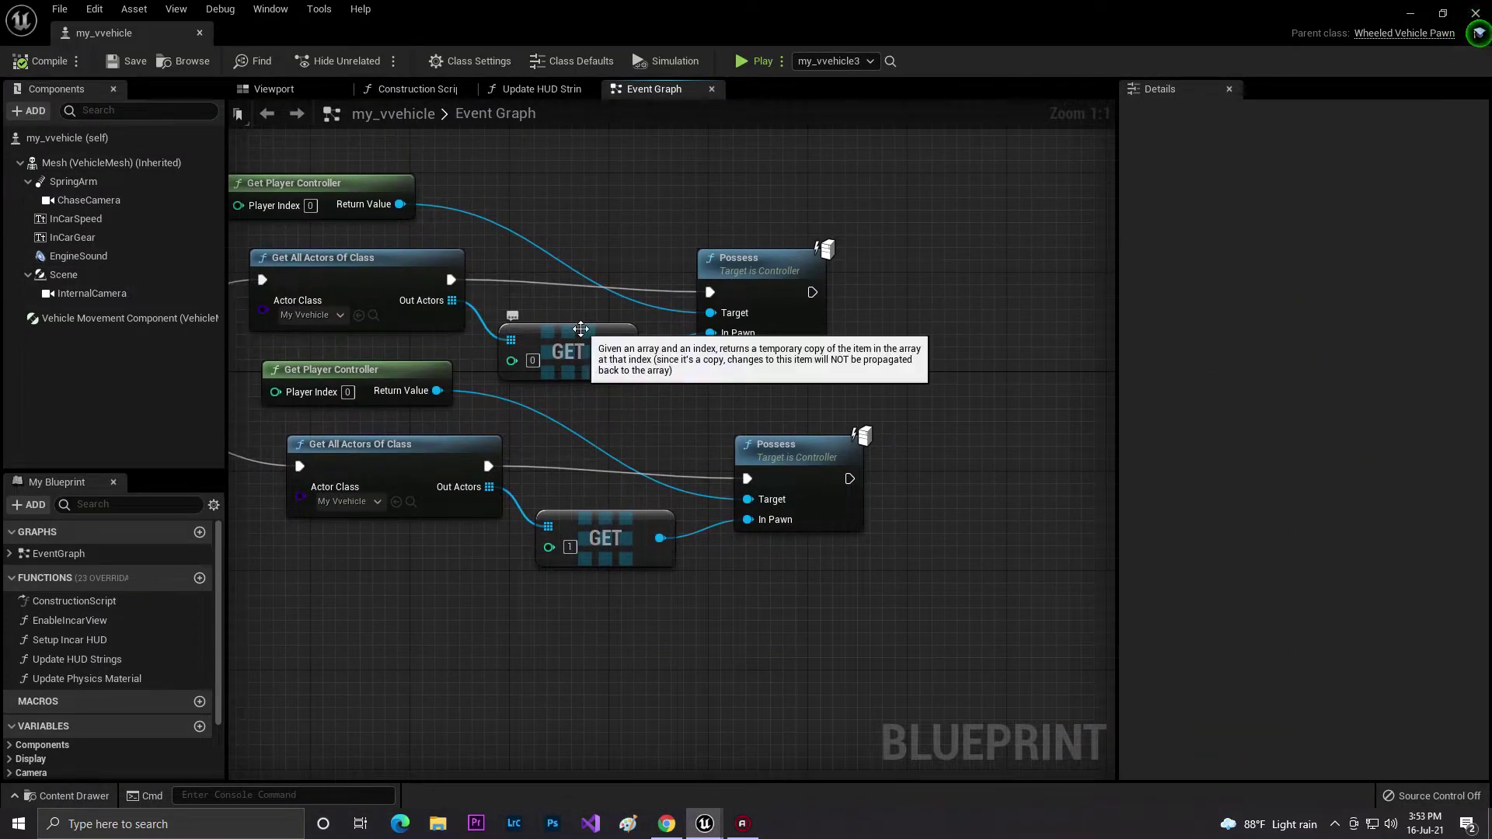
right_drag(583, 331, 547, 386)
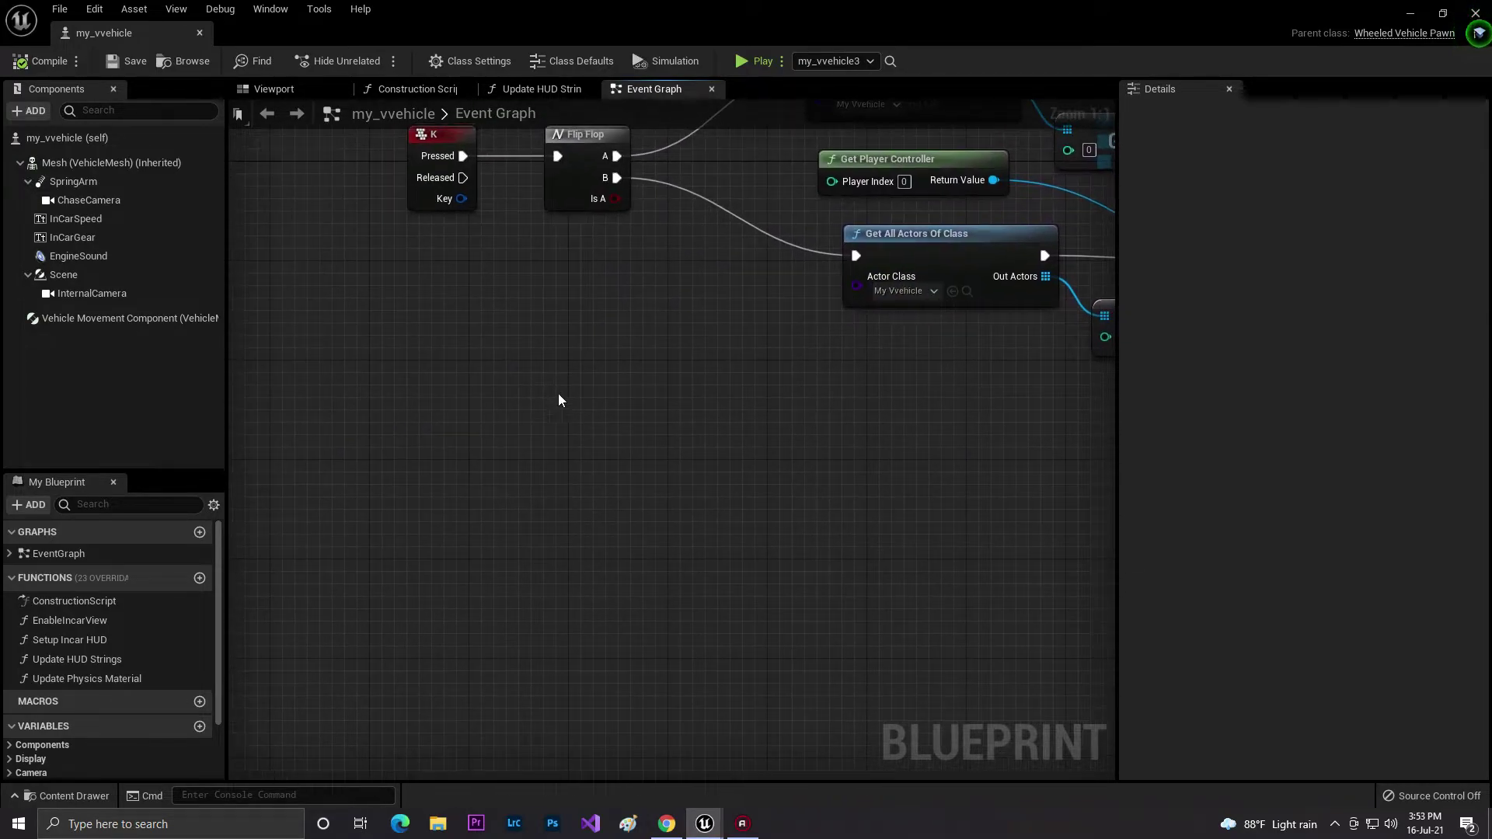
right_click(584, 418)
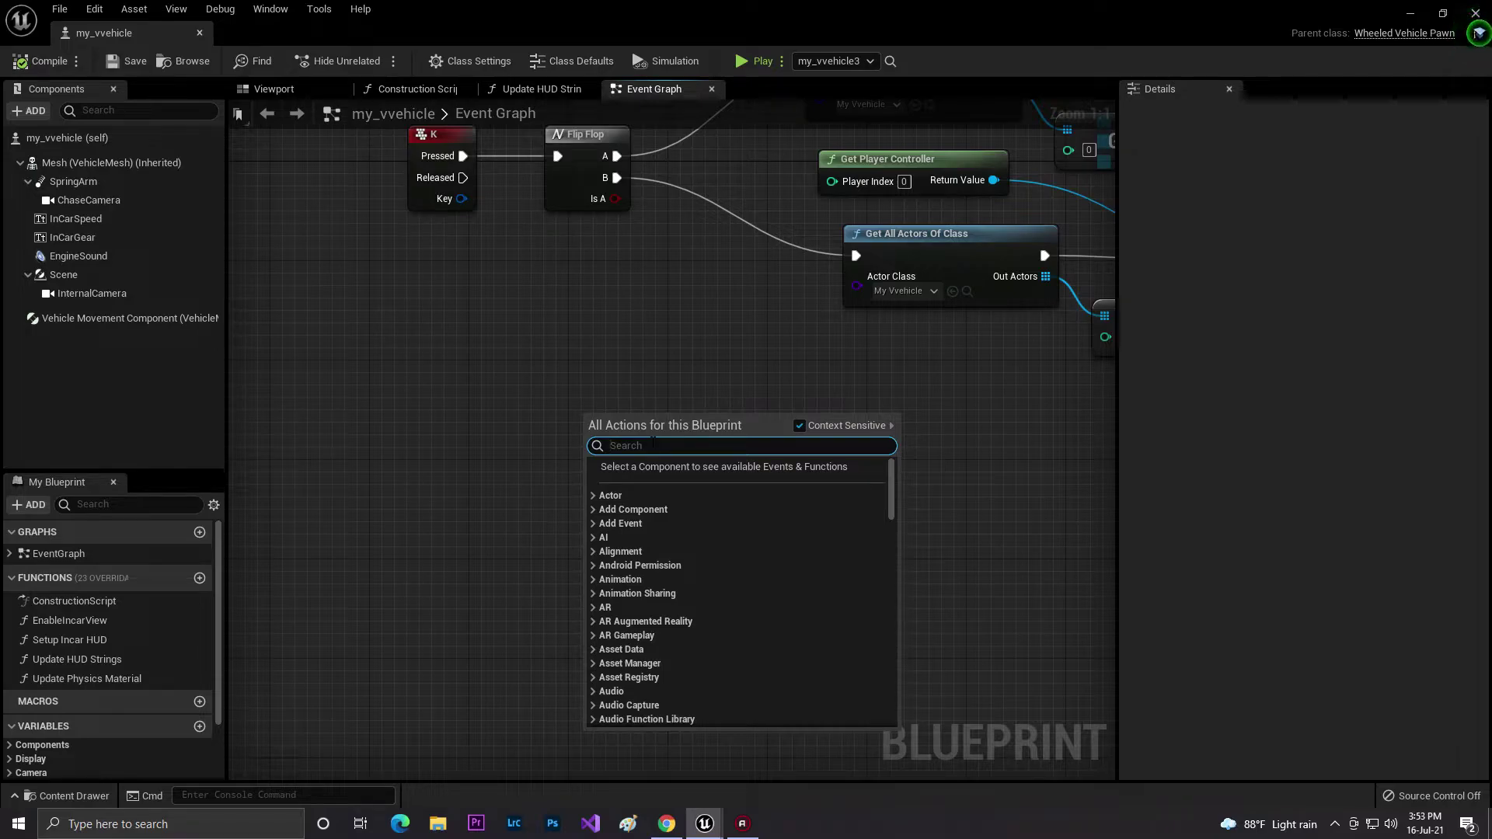
text(h key)
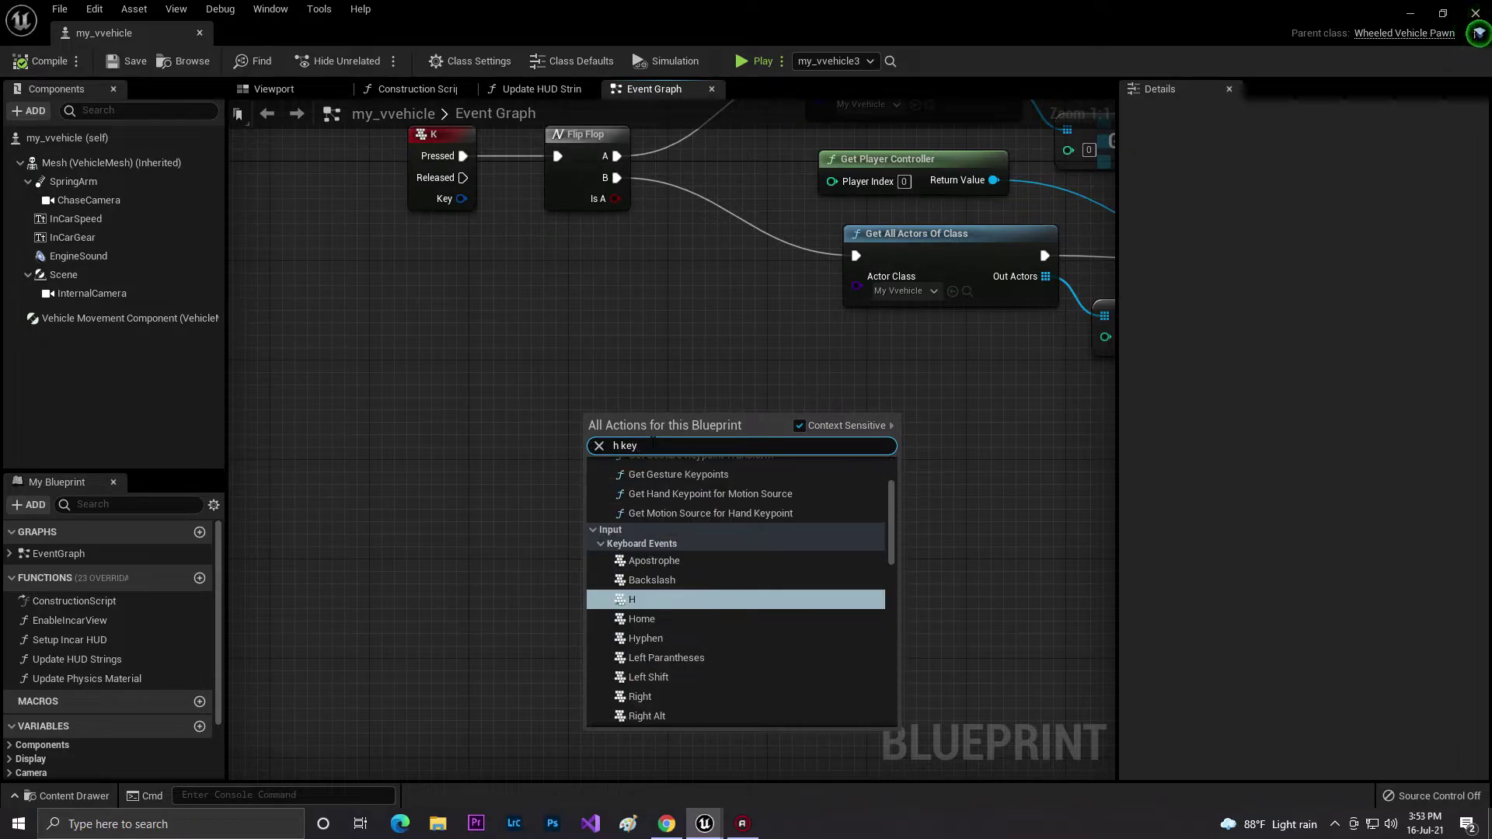
click(646, 599)
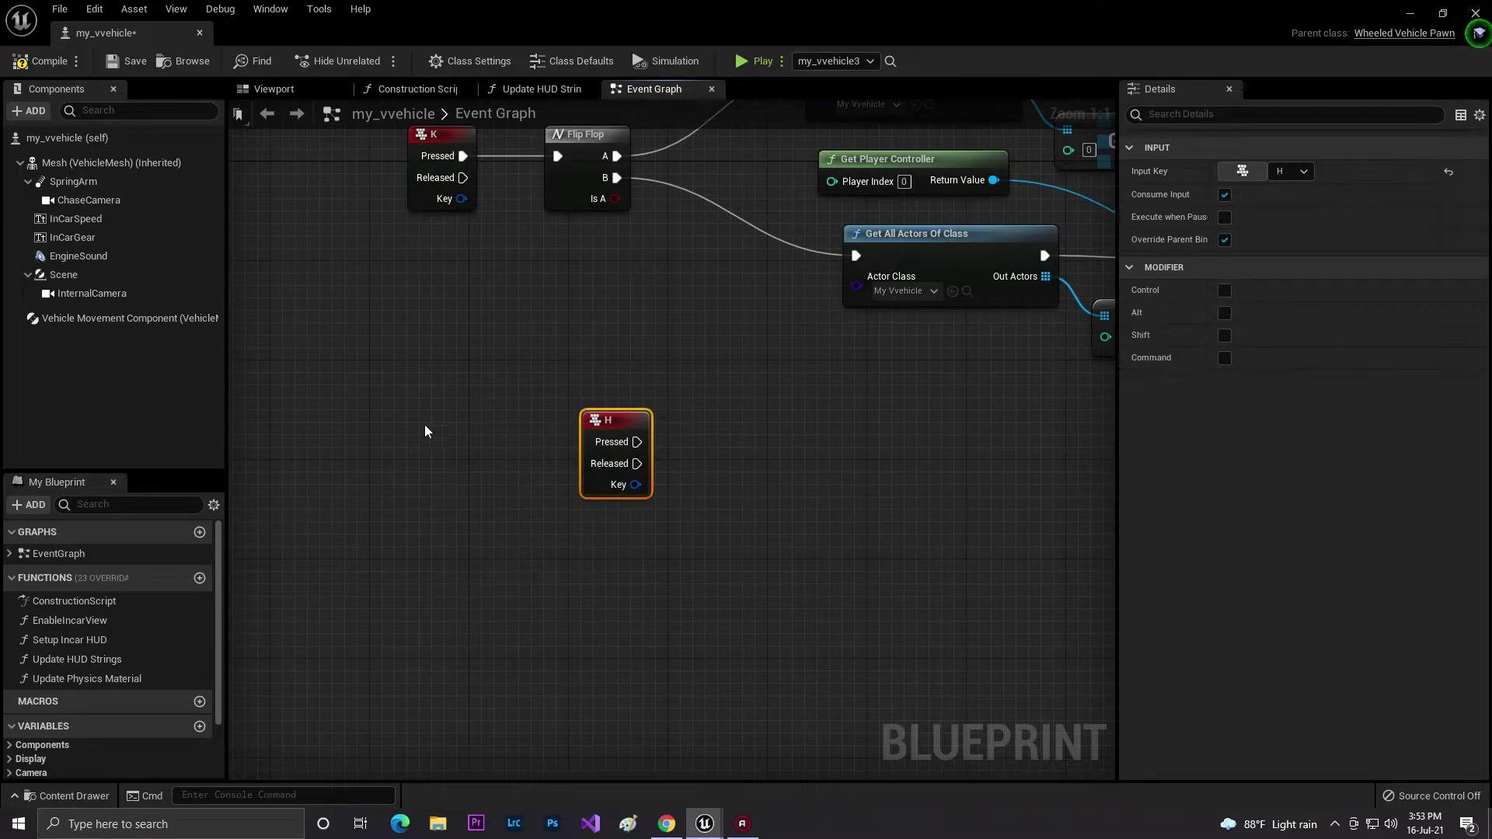
Step: Inspect the vehicle Mesh component's skeletal mesh and material settings in the blueprint viewport, and return to the Event Graph
click(274, 89)
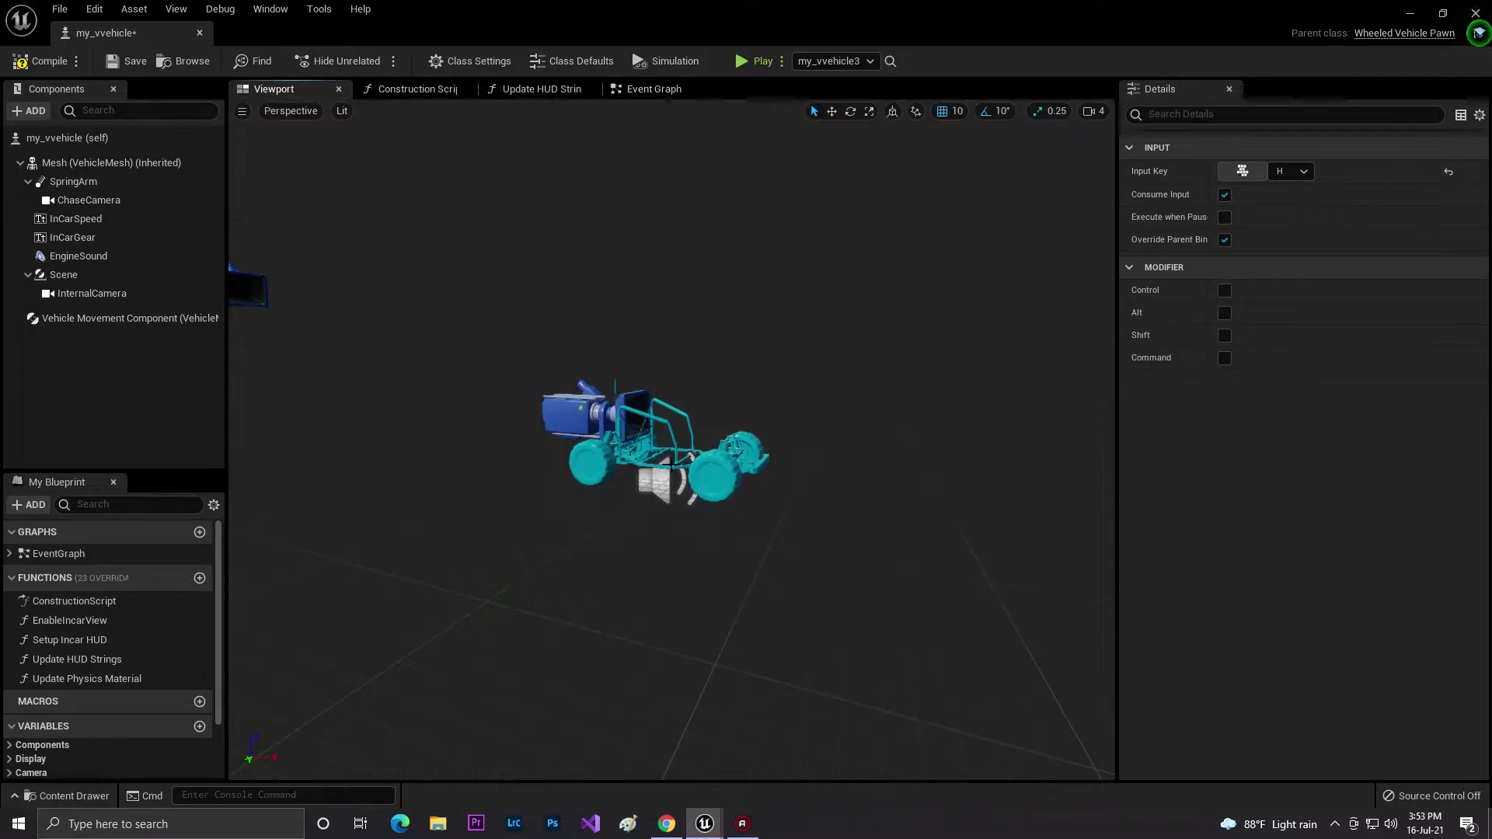
double_click(117, 162)
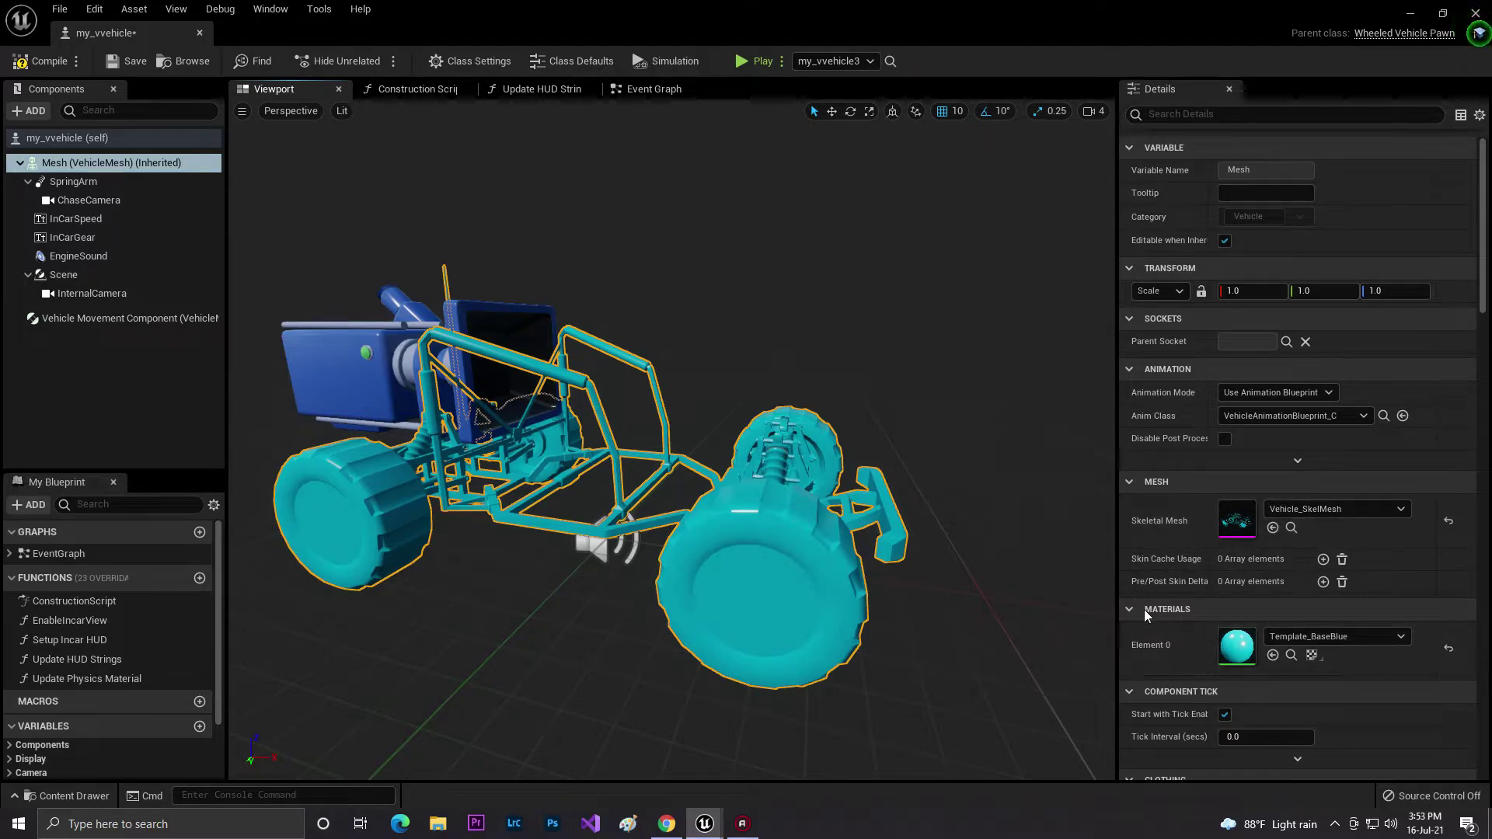
click(622, 92)
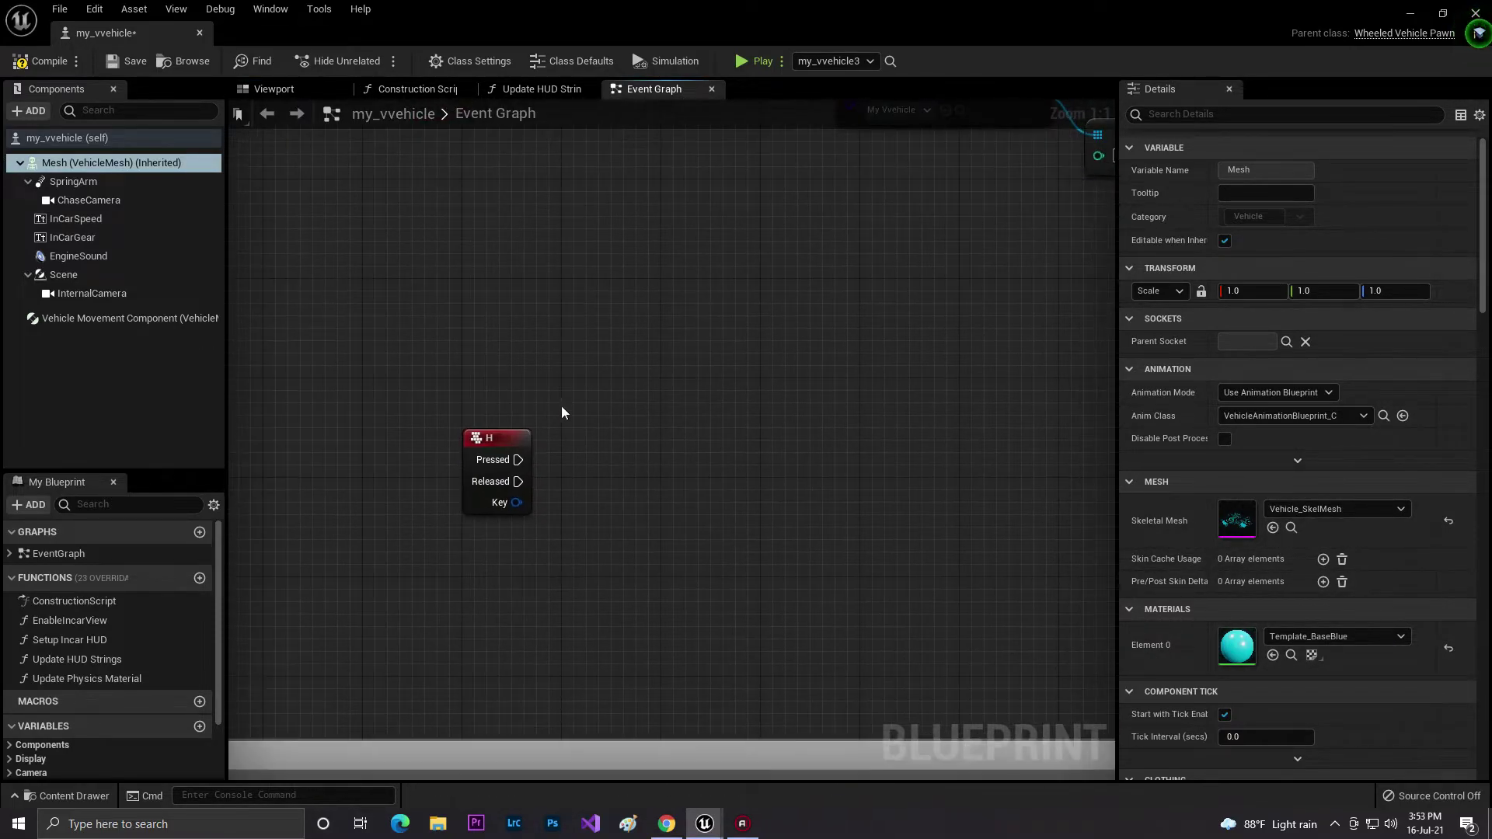
Step: Place a Mesh reference below the H event and create a Set Skeletal Mesh node targeting it
drag(86, 167, 688, 427)
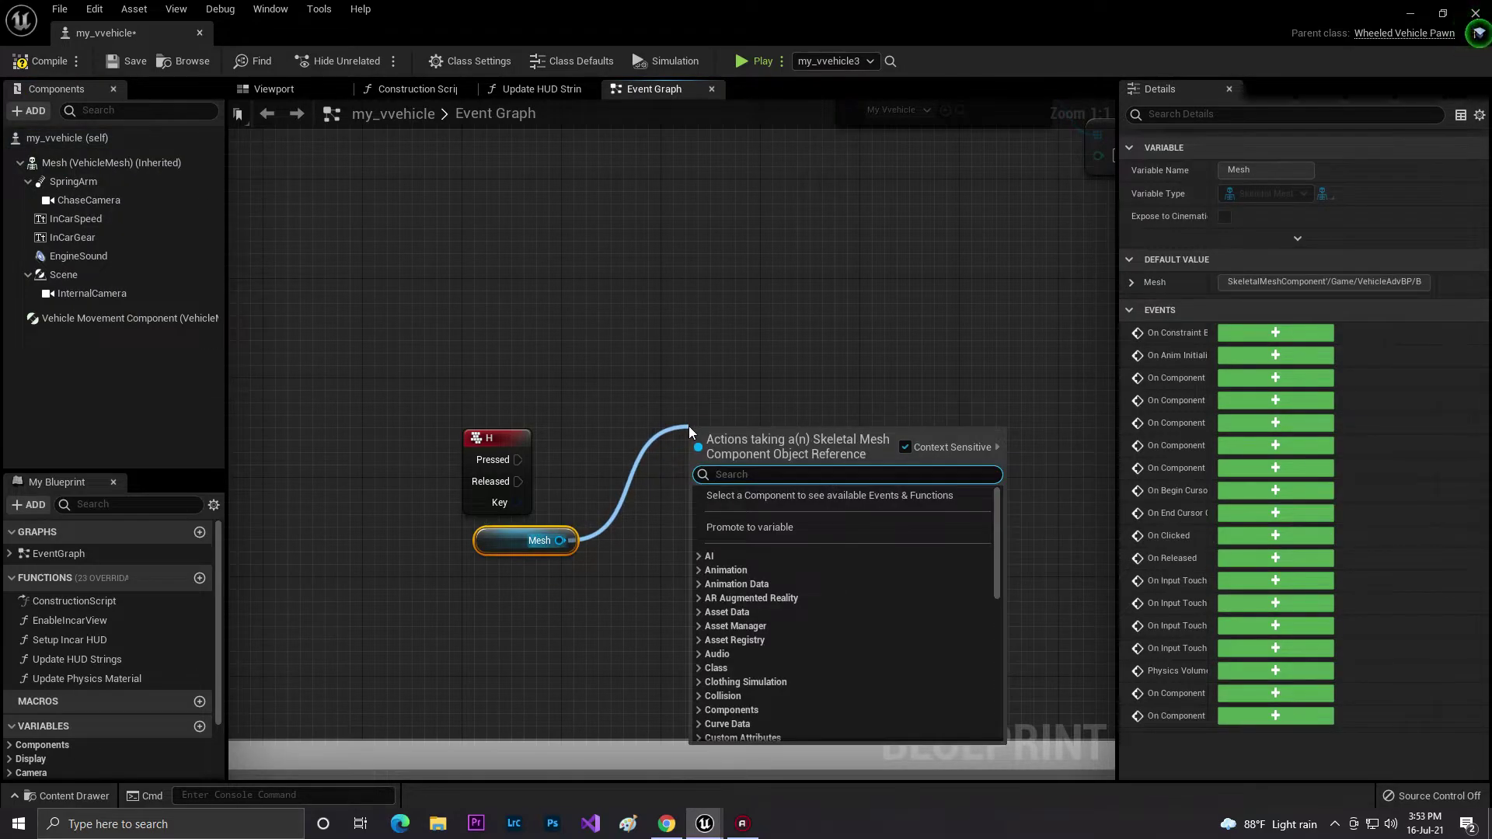
text(set mes)
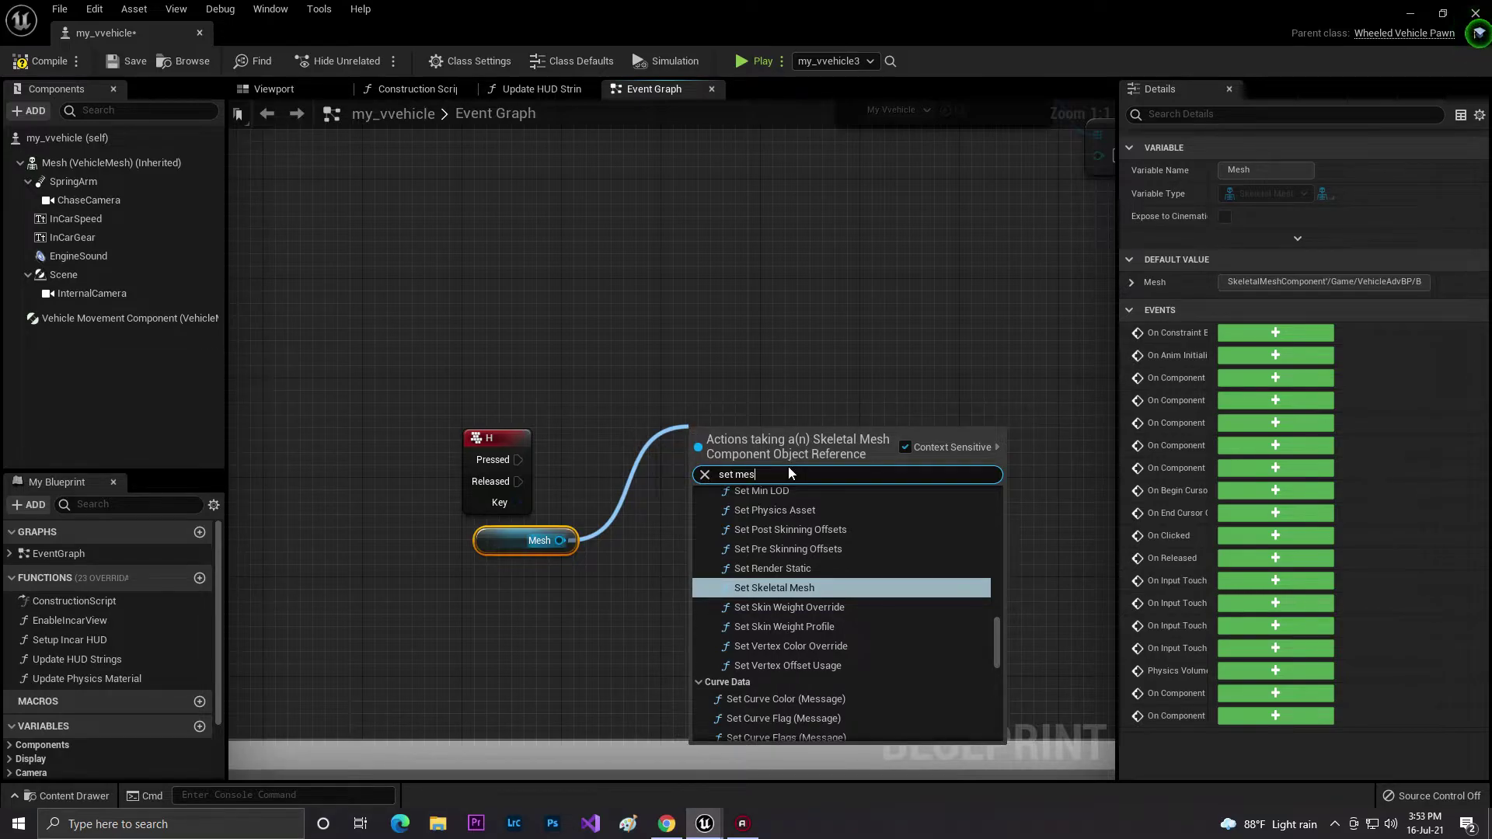
text(h)
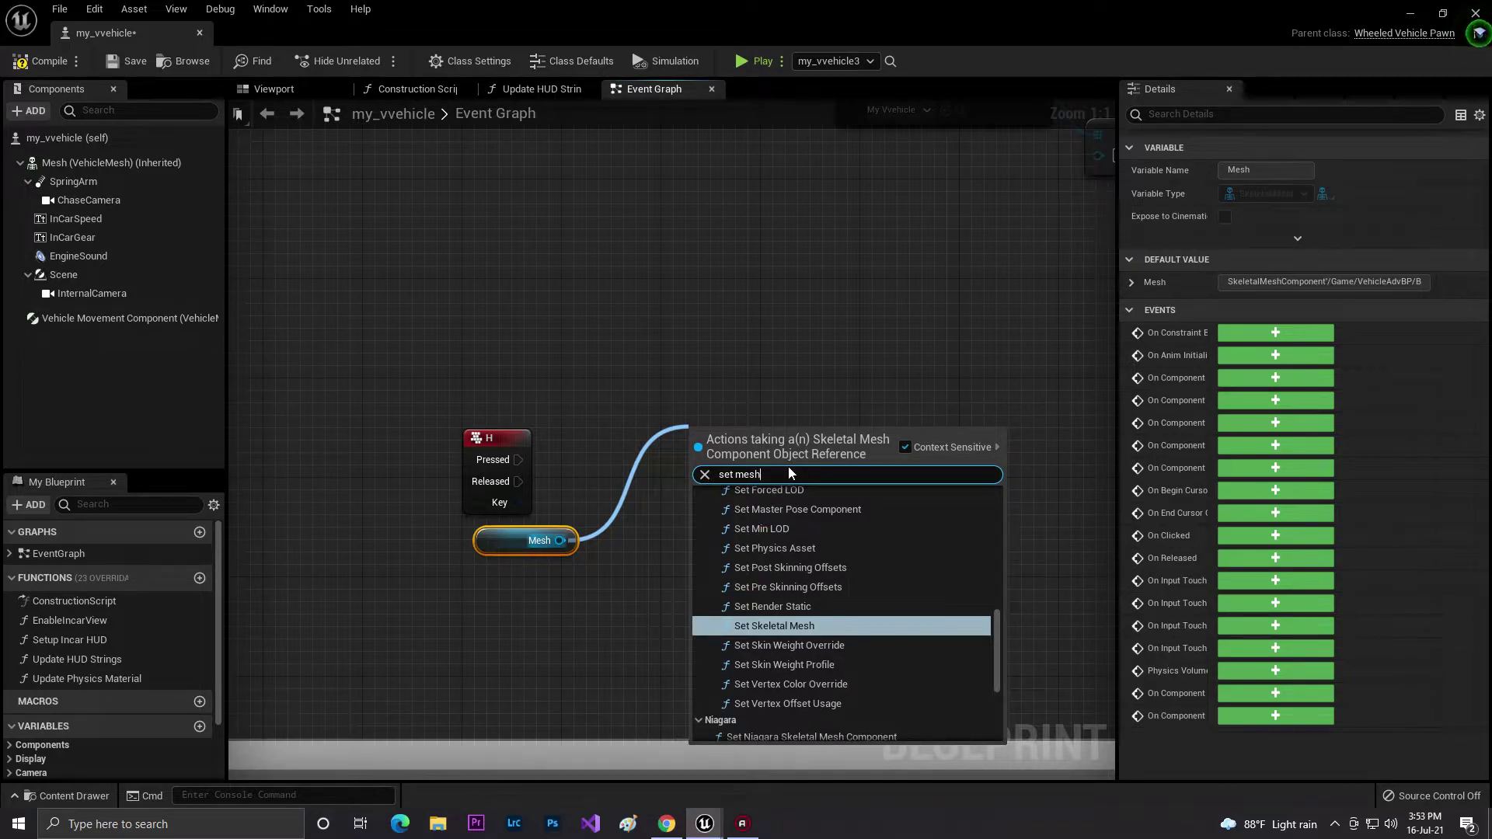
click(744, 629)
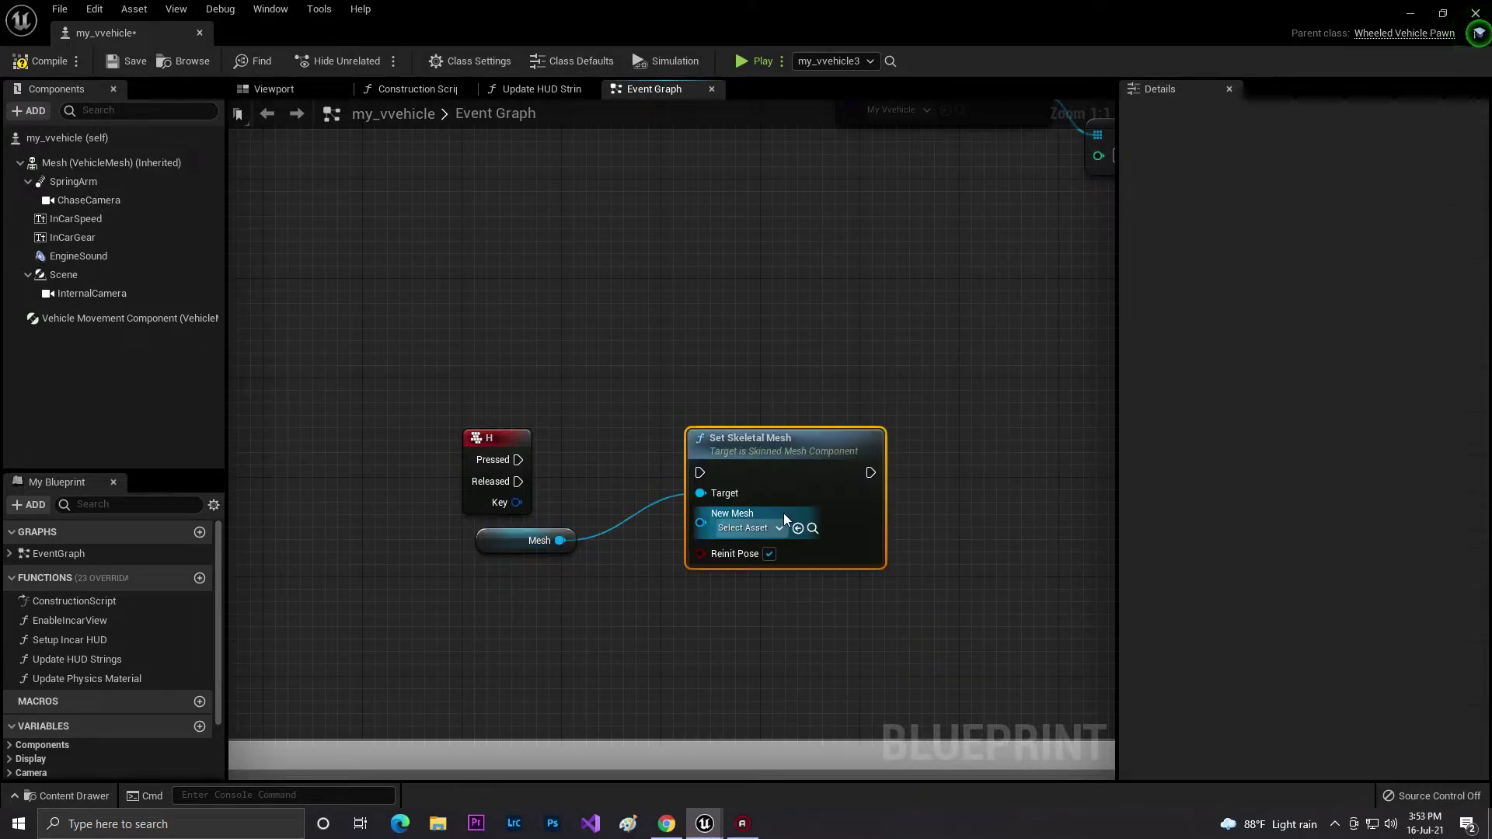
Step: Connect the H event's Pressed output to Set Skeletal Mesh and align that node with the event
drag(513, 464, 584, 469)
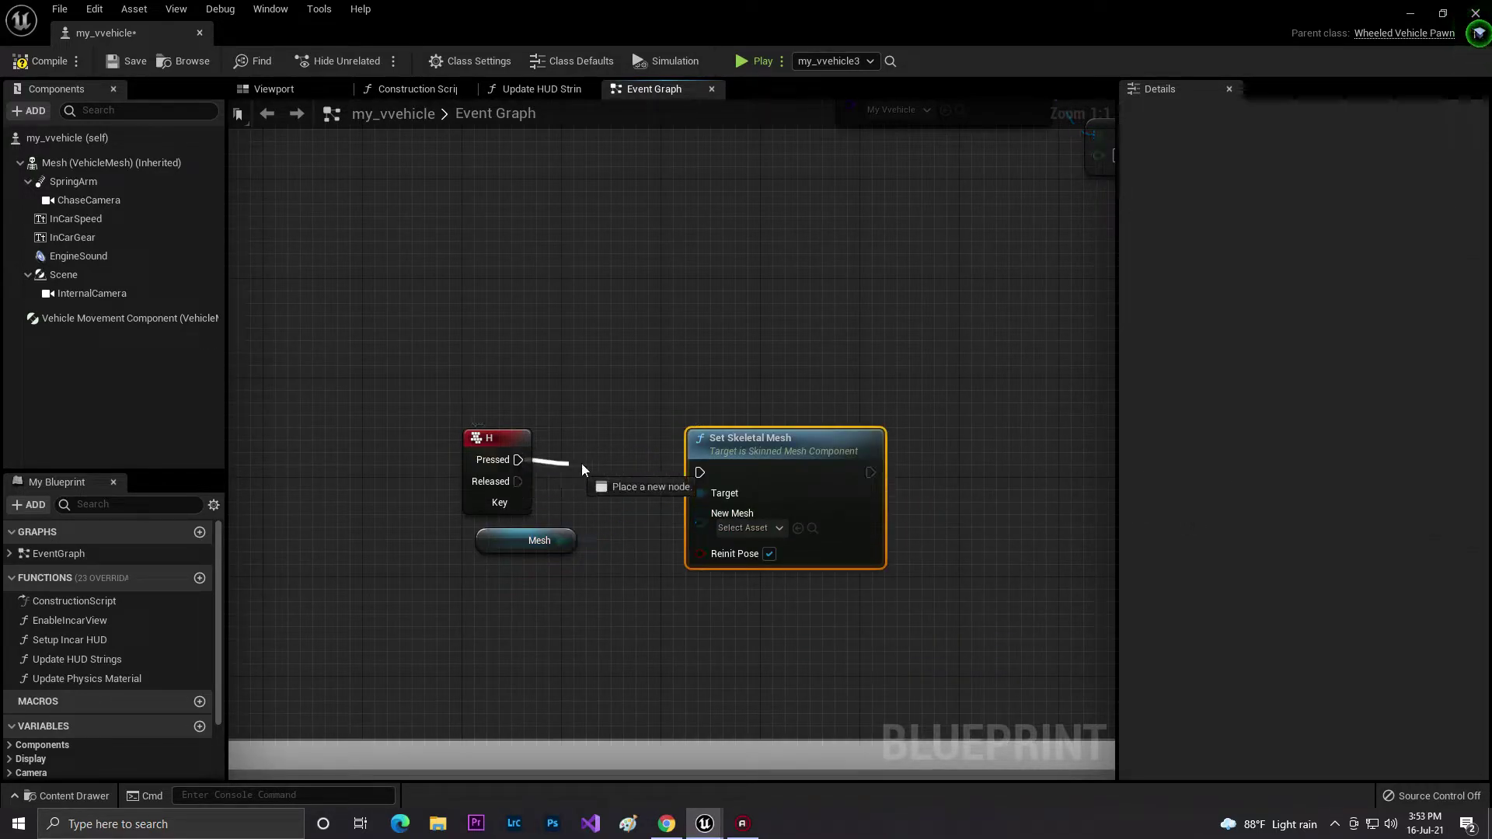
drag(705, 474, 705, 474)
drag(756, 456, 844, 443)
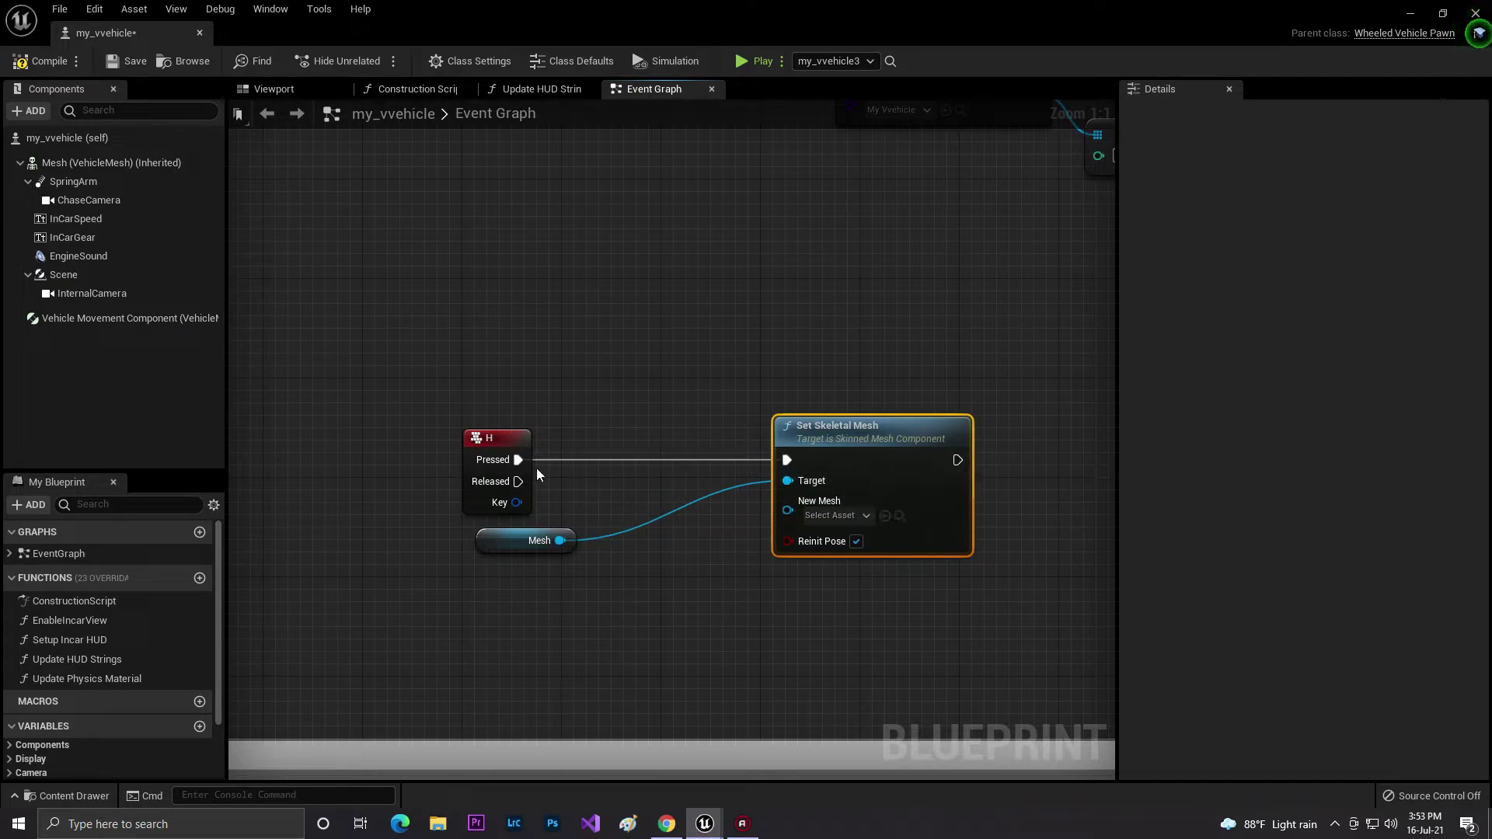
Step: Set New Mesh to Vehicle_SkelMesh on the Set Skeletal Mesh node and move the H node group up
click(839, 516)
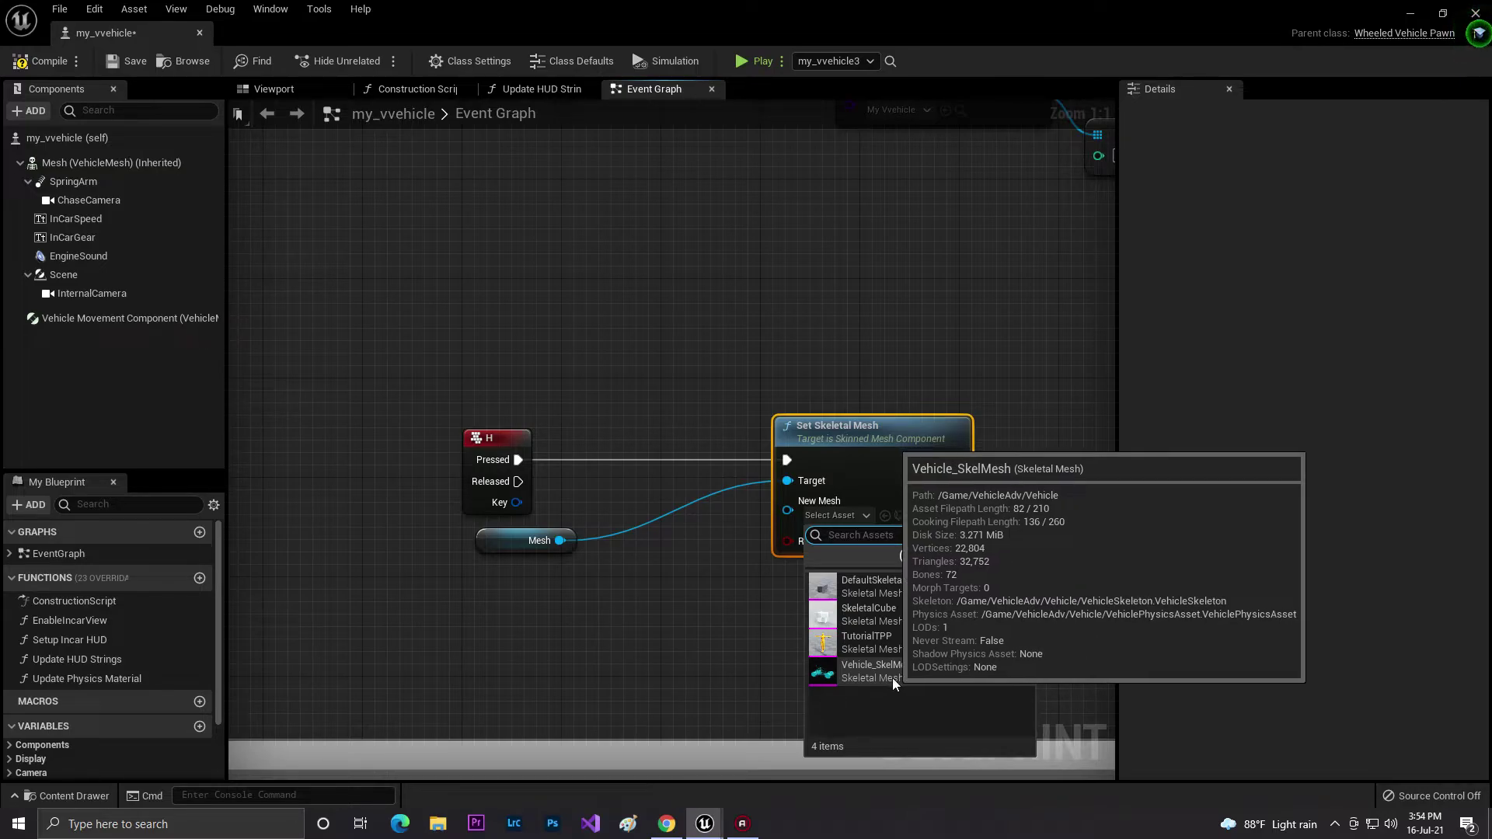
click(870, 671)
drag(393, 337, 927, 612)
drag(914, 460, 864, 311)
click(568, 423)
right_drag(649, 425, 664, 442)
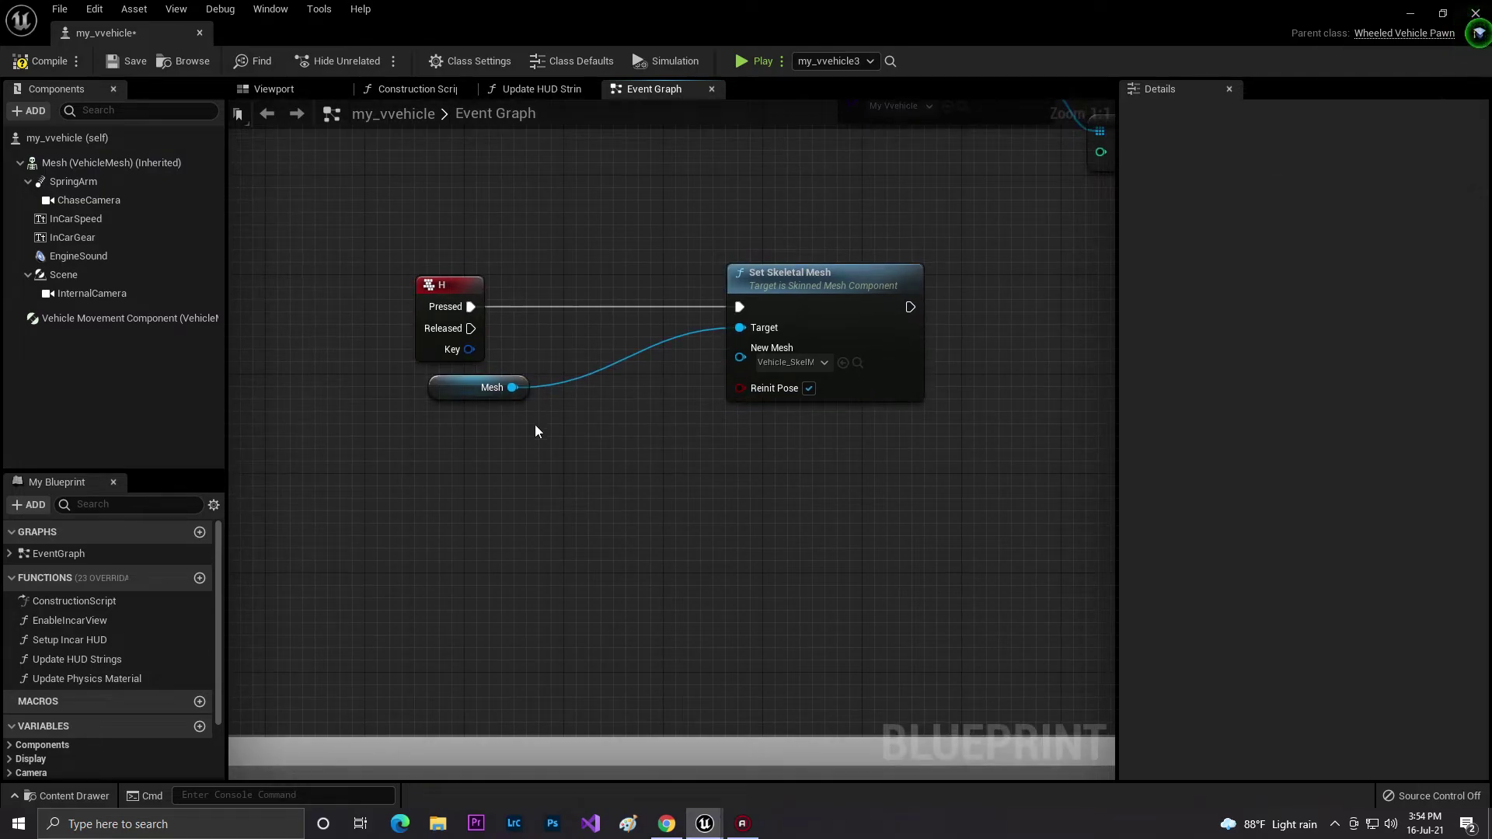
Step: Create a Set Material node targeting the Mesh reference and place it below the Set Skeletal Mesh node
click(855, 392)
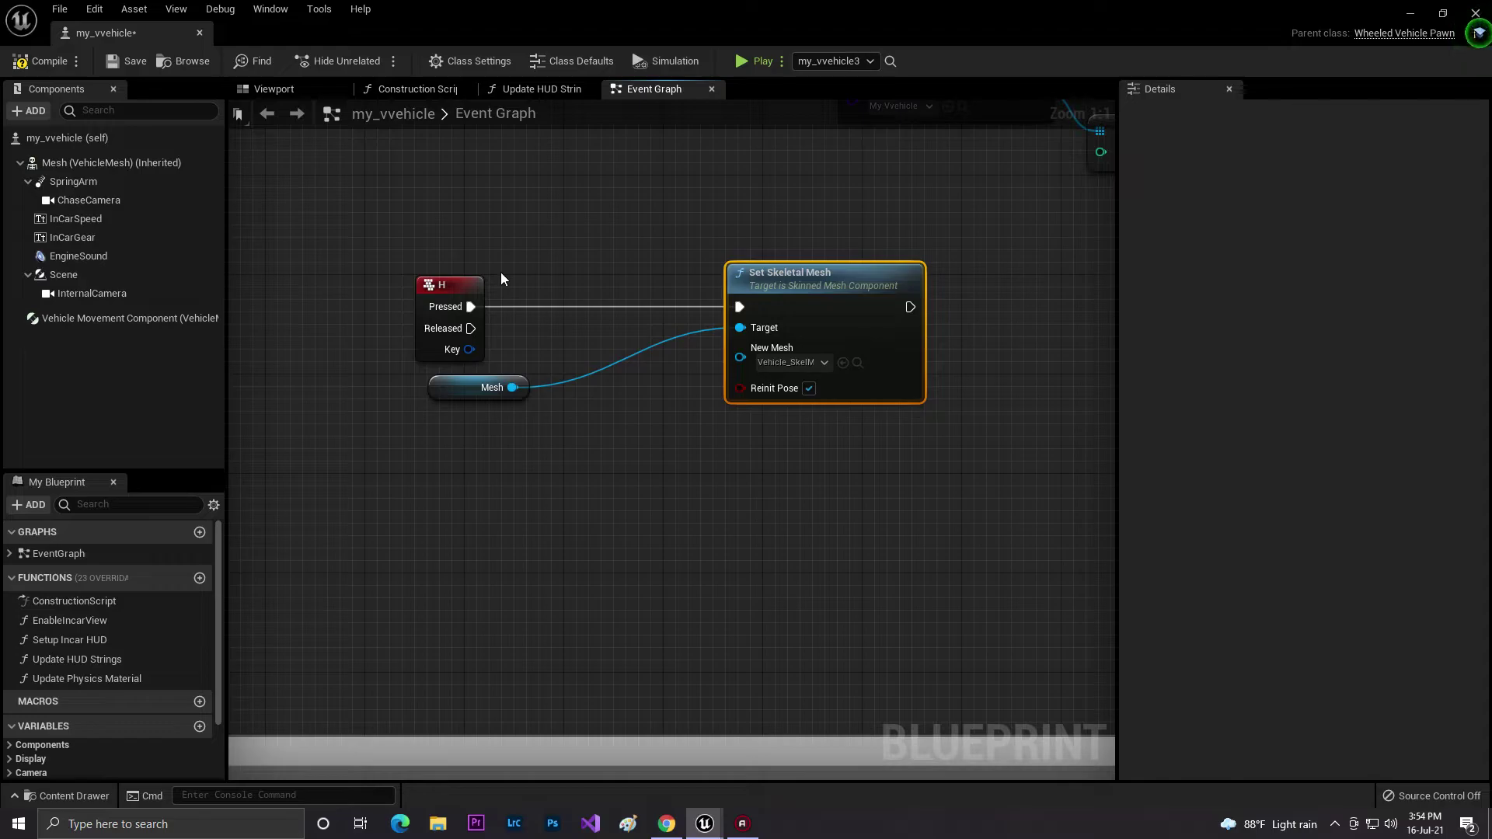
drag(511, 388, 675, 496)
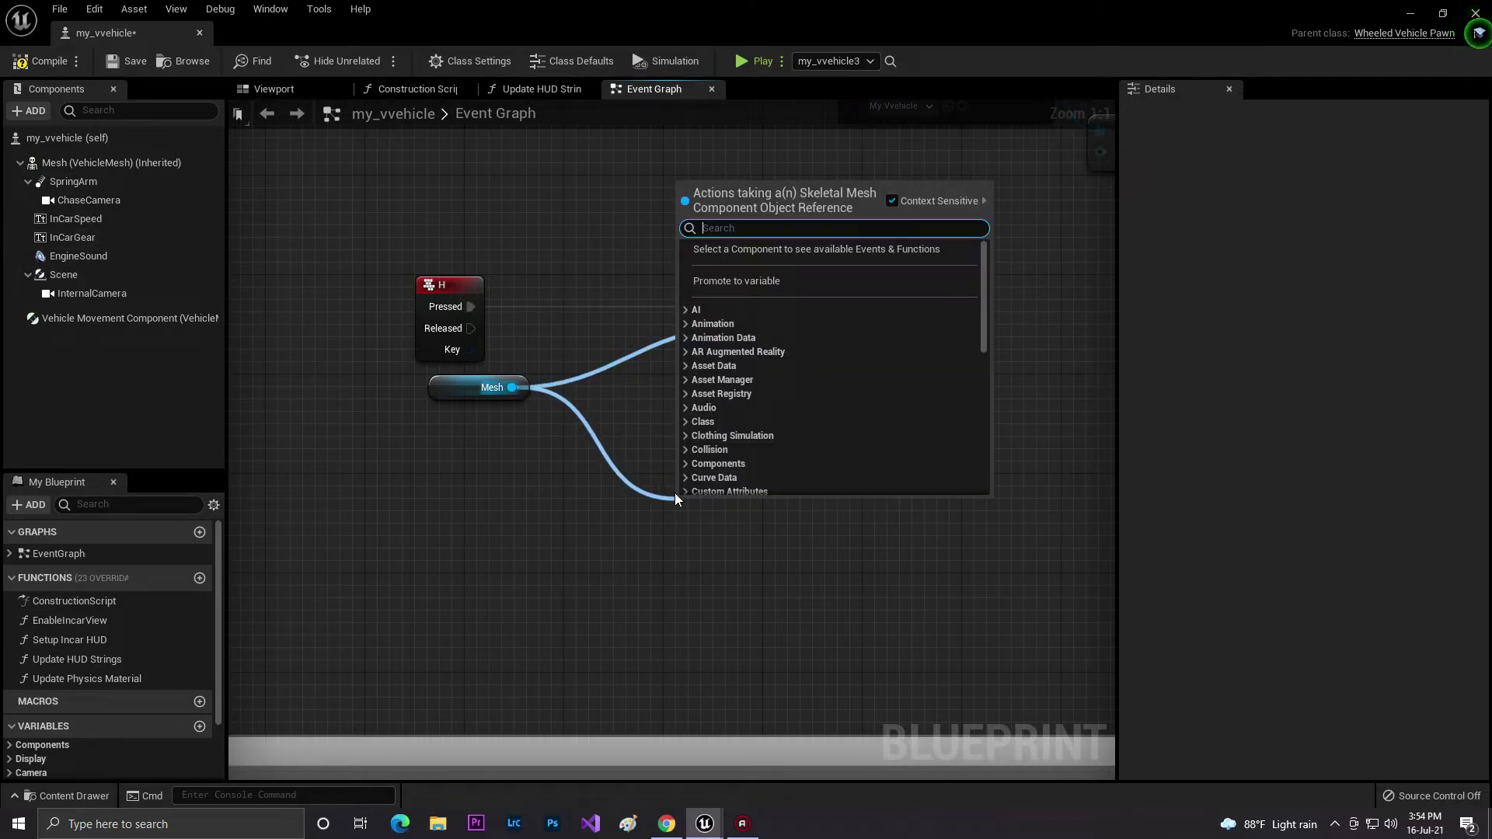
text(set mat)
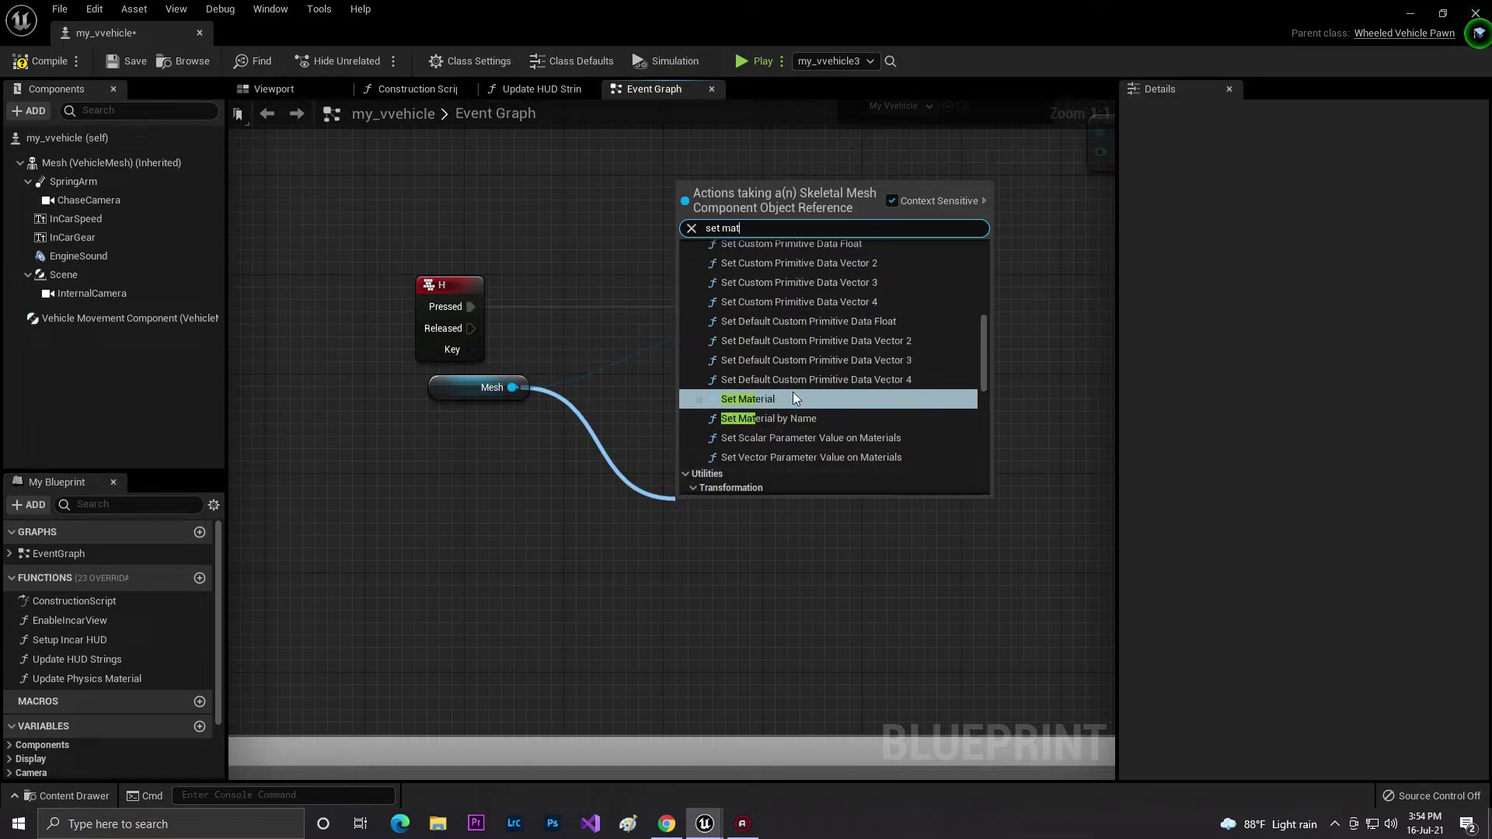
click(789, 398)
drag(830, 446, 830, 471)
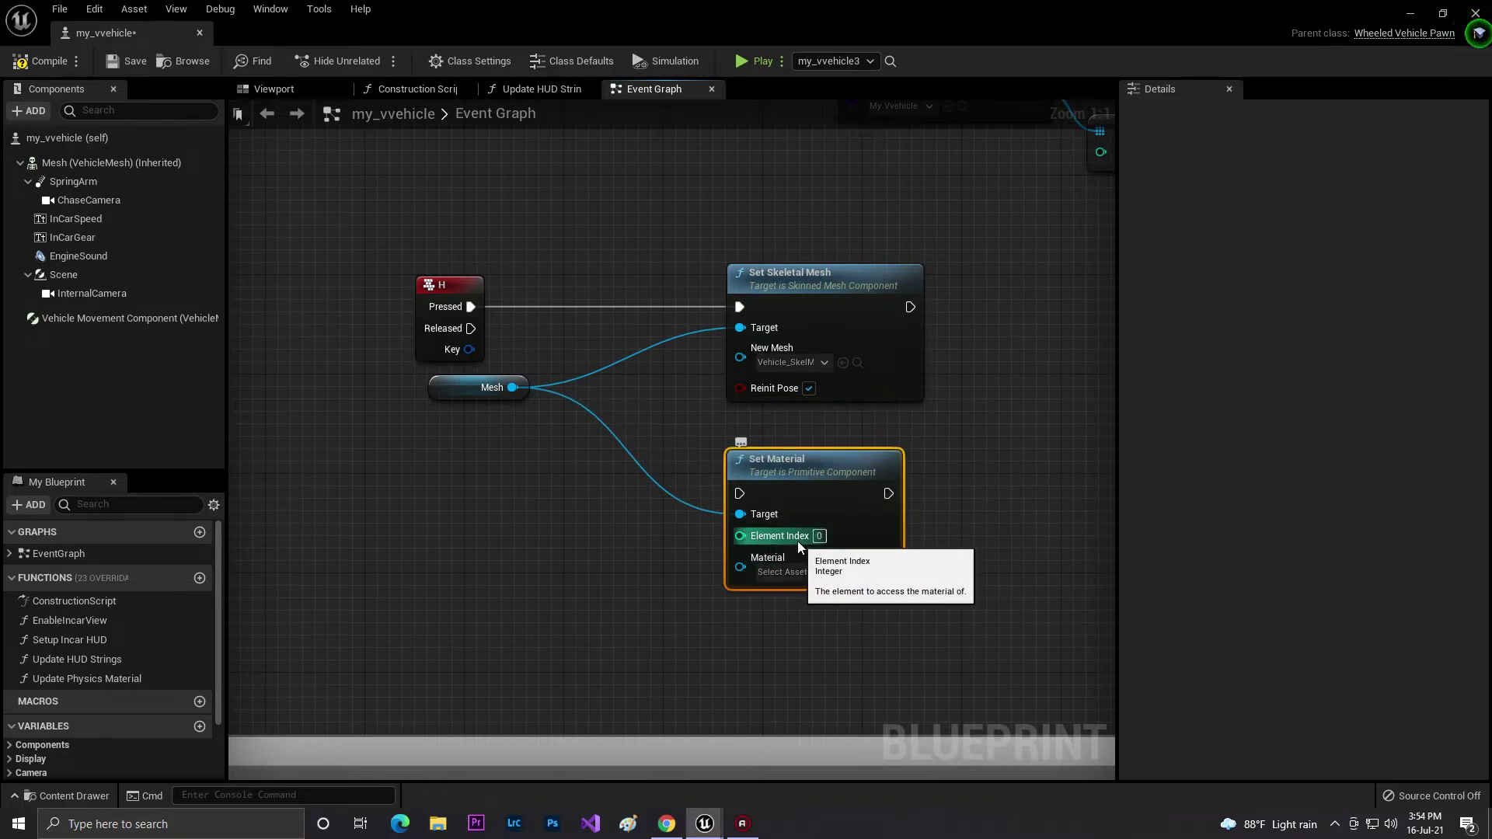
Step: Examine the Mesh component's material element index in the blueprint viewport against Set Material's Element Index, and return to the Event Graph
click(820, 536)
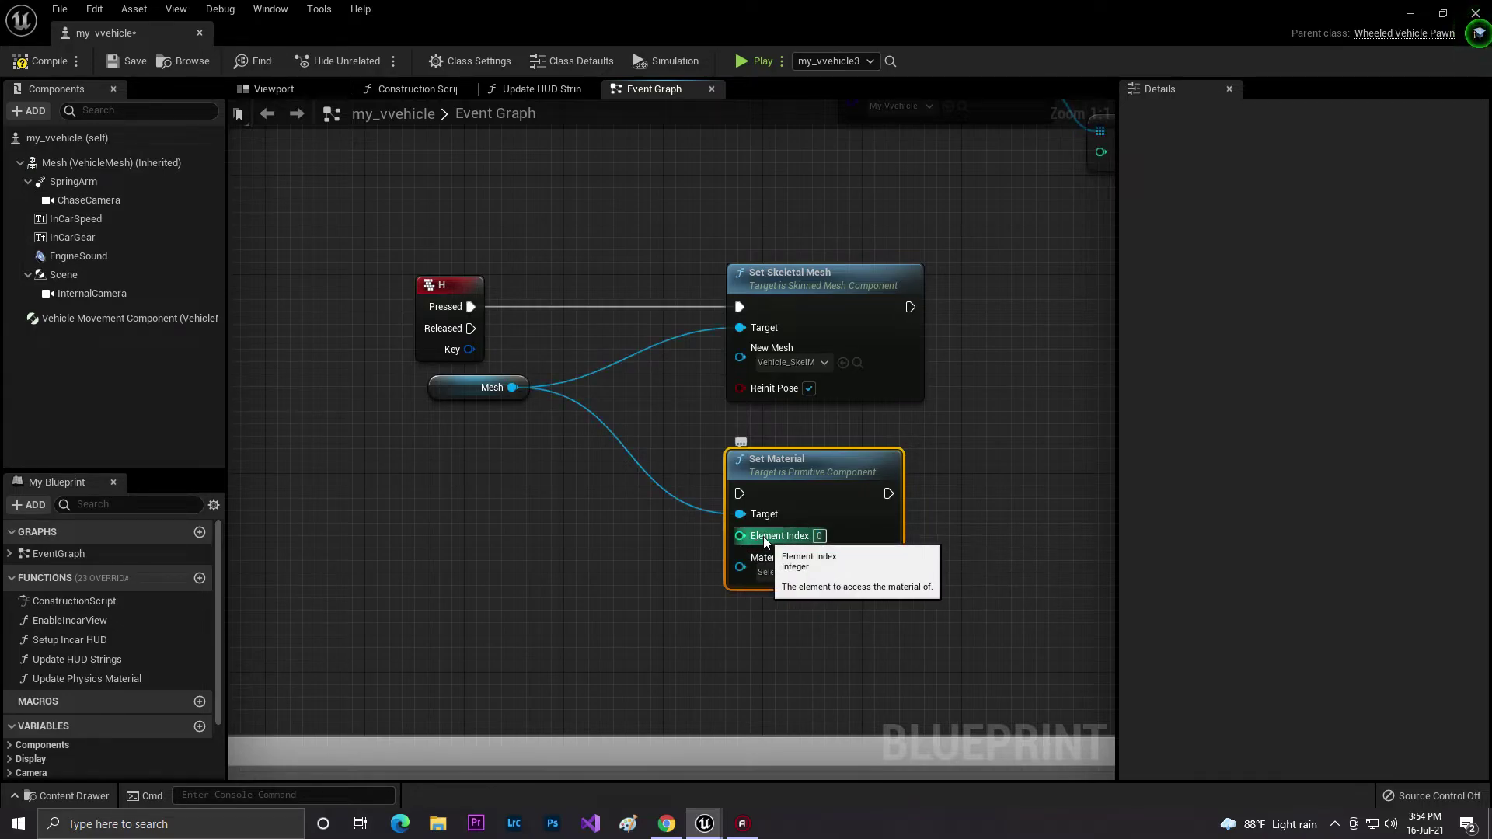
click(267, 93)
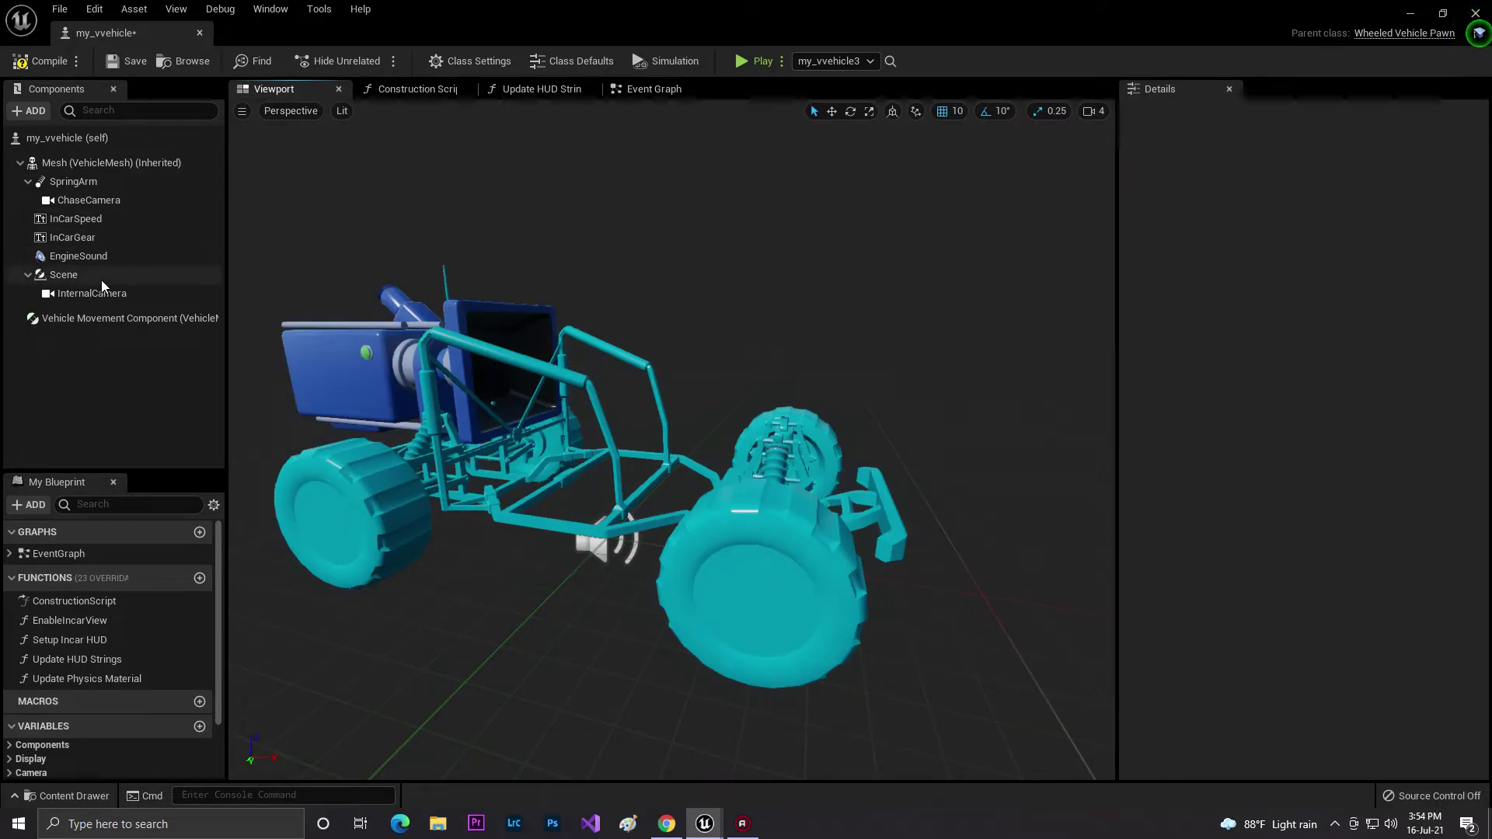
double_click(111, 163)
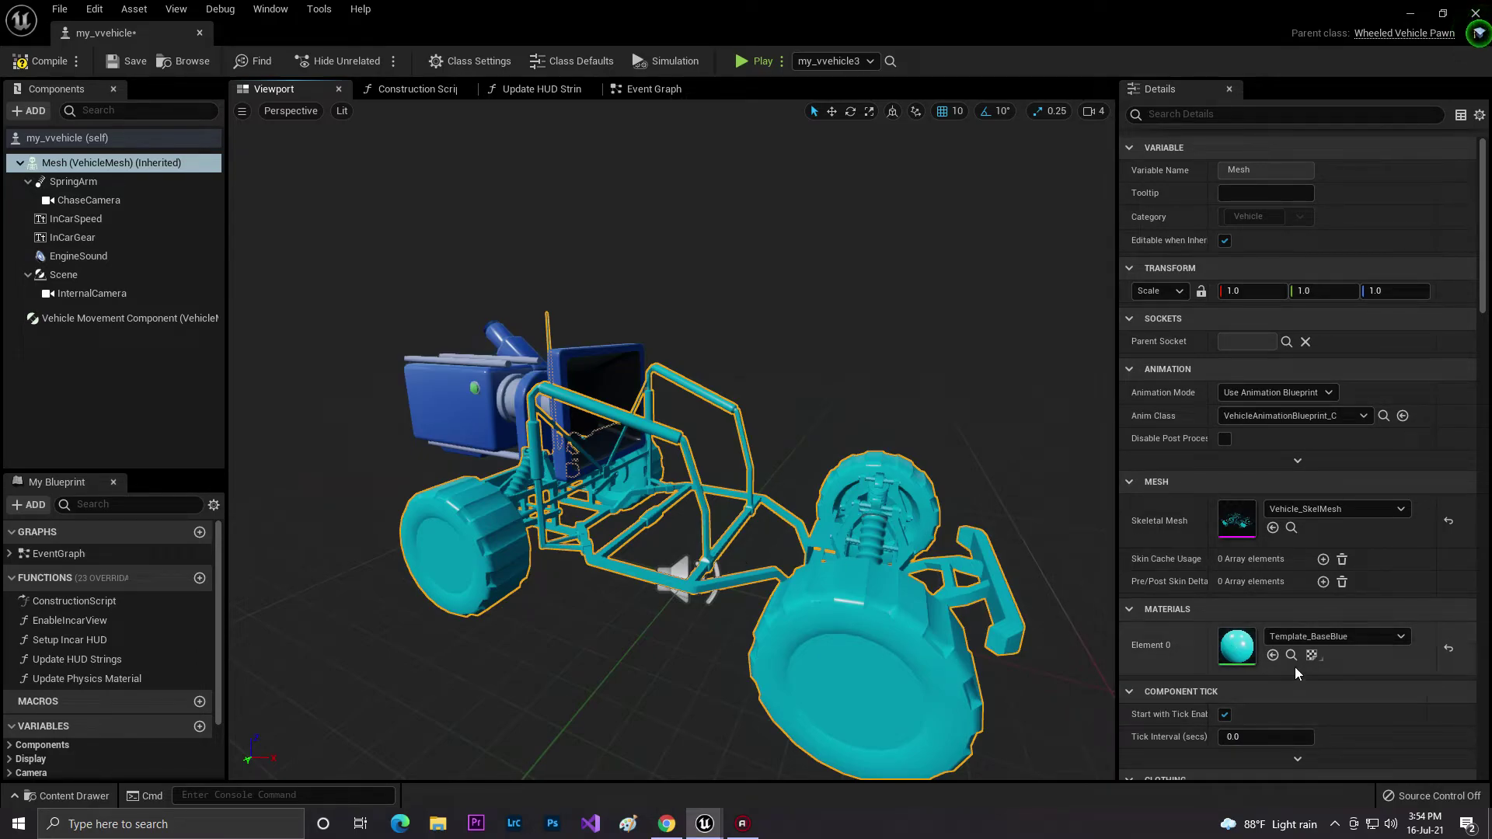
scroll(1295, 667, down, 1)
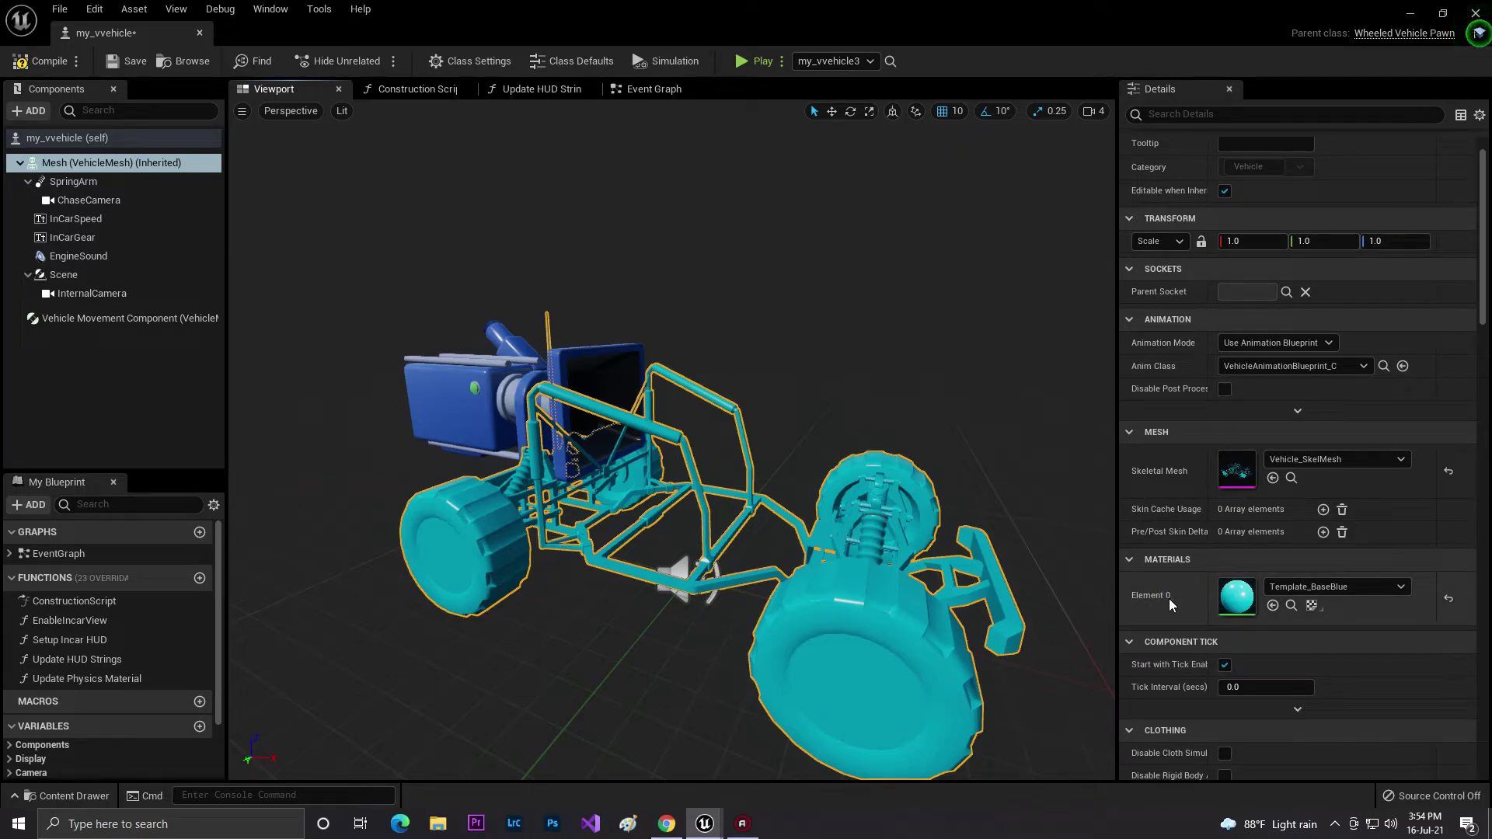
click(642, 89)
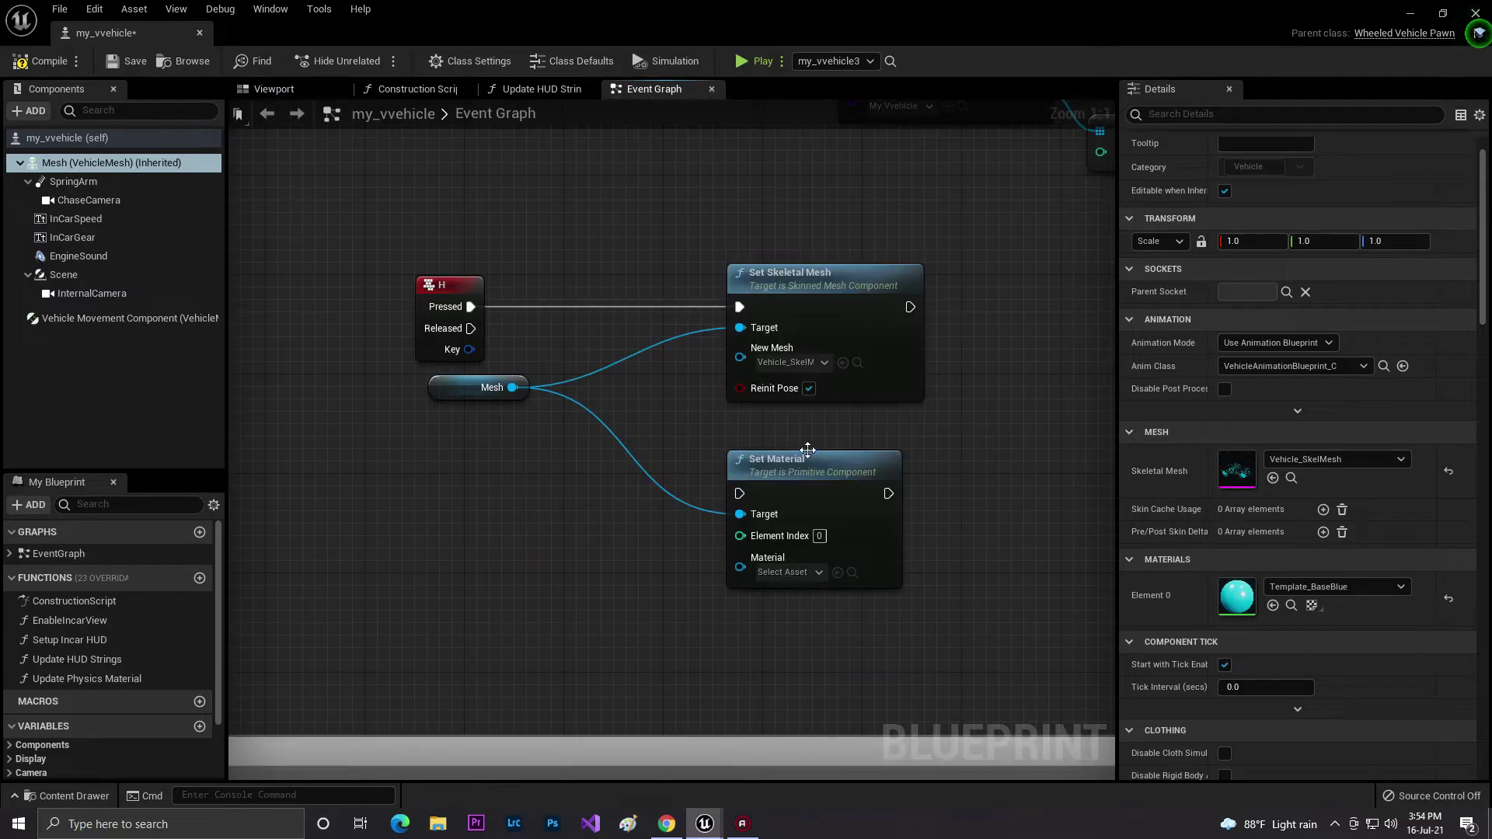
Step: Set the Material on the Set Material node to LevelColorationUnlitMaterial
scroll(1235, 633, down, 3)
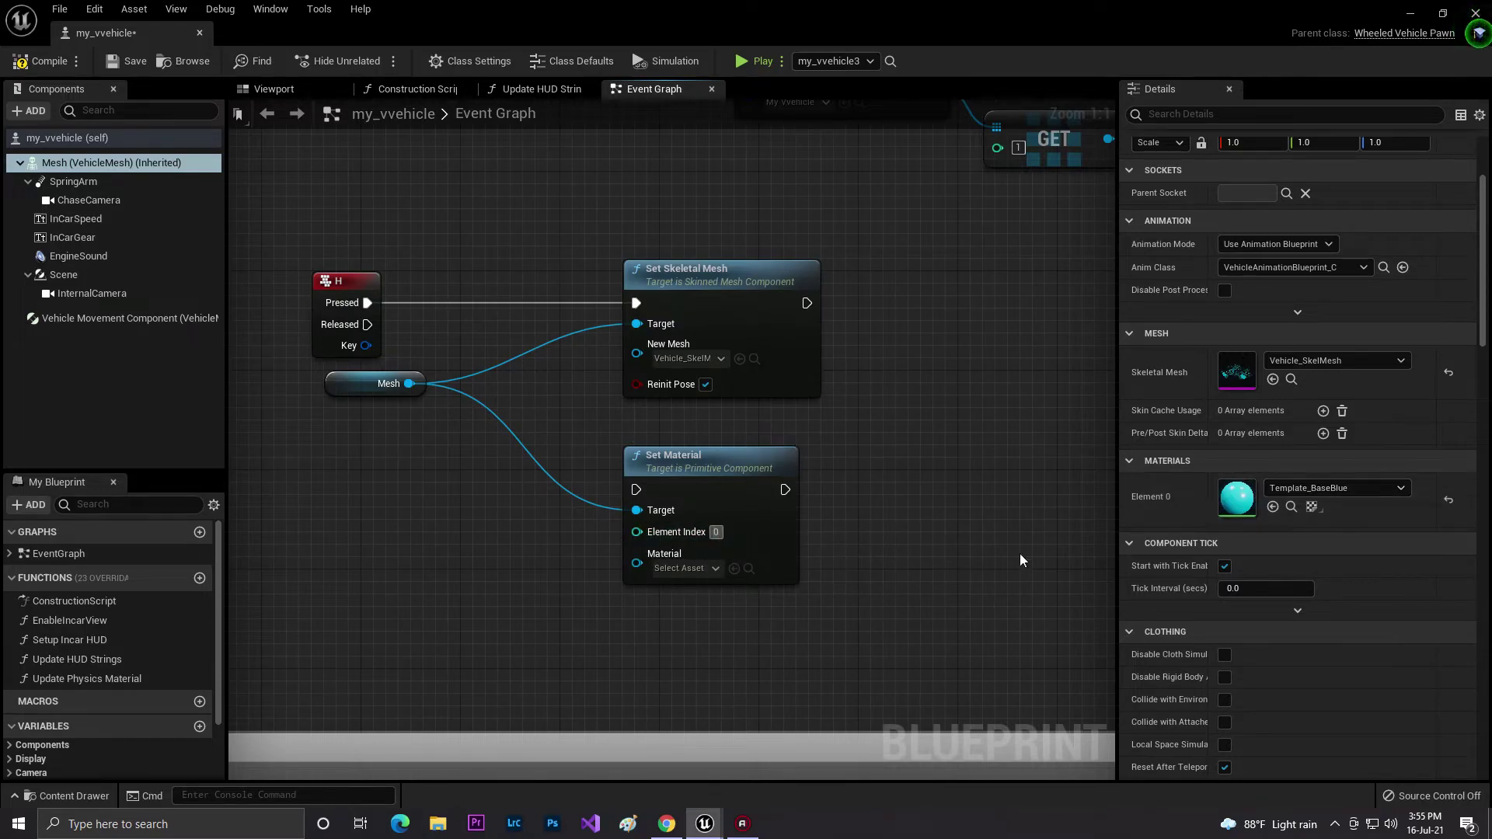
click(684, 569)
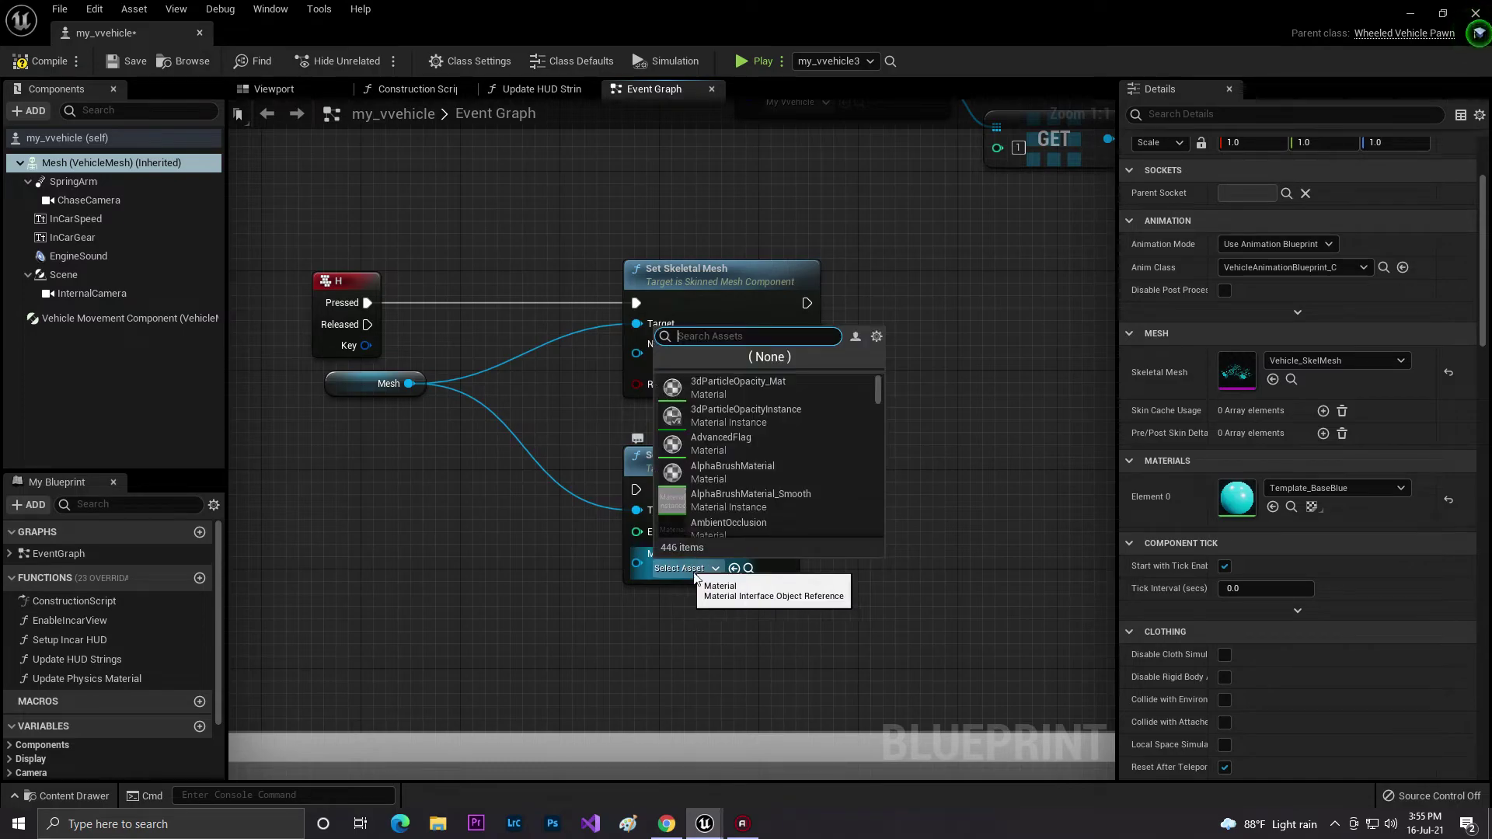
scroll(779, 465, down, 5)
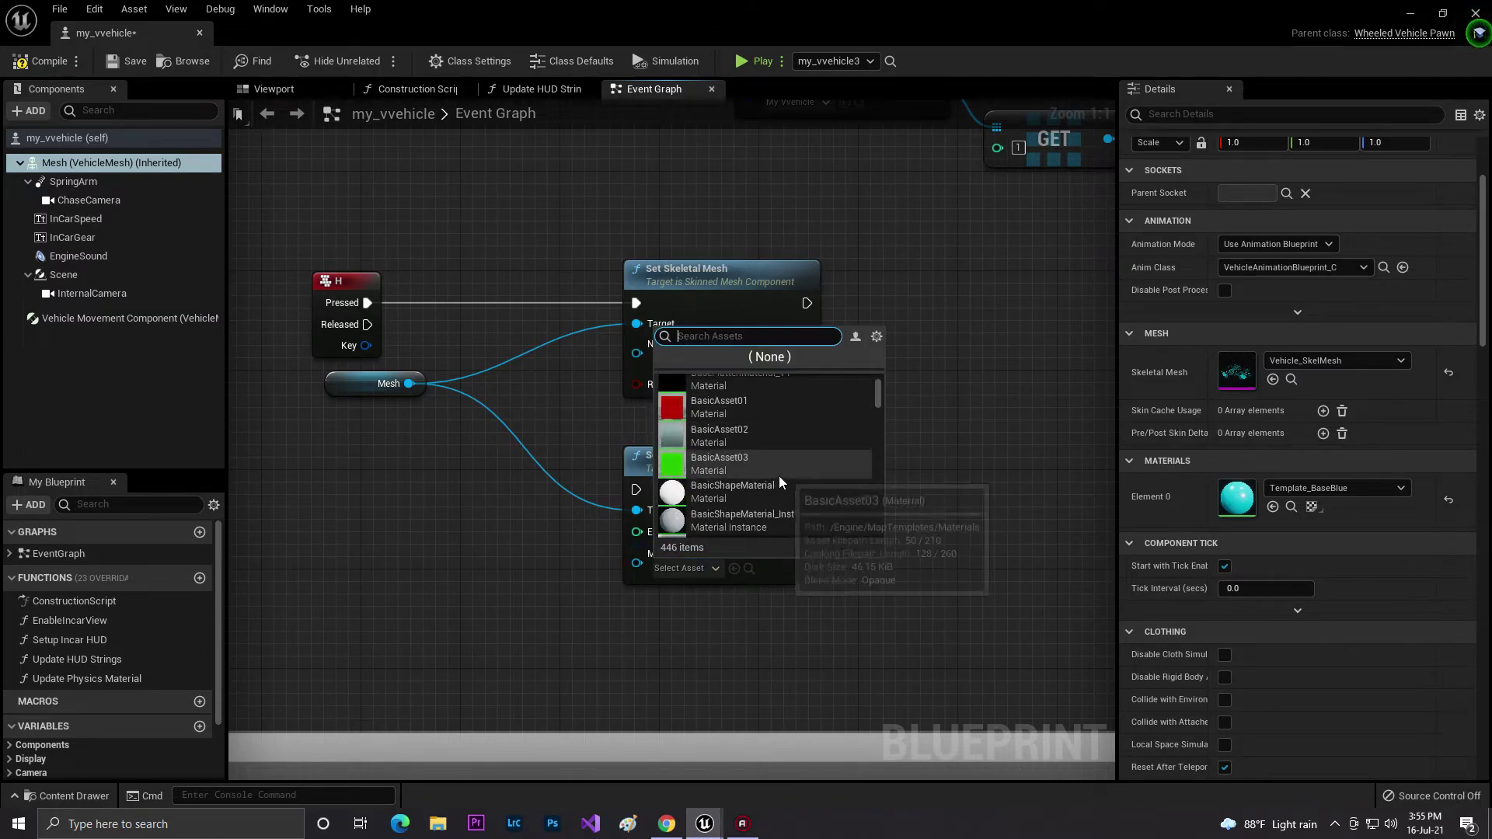
scroll(762, 437, down, 6)
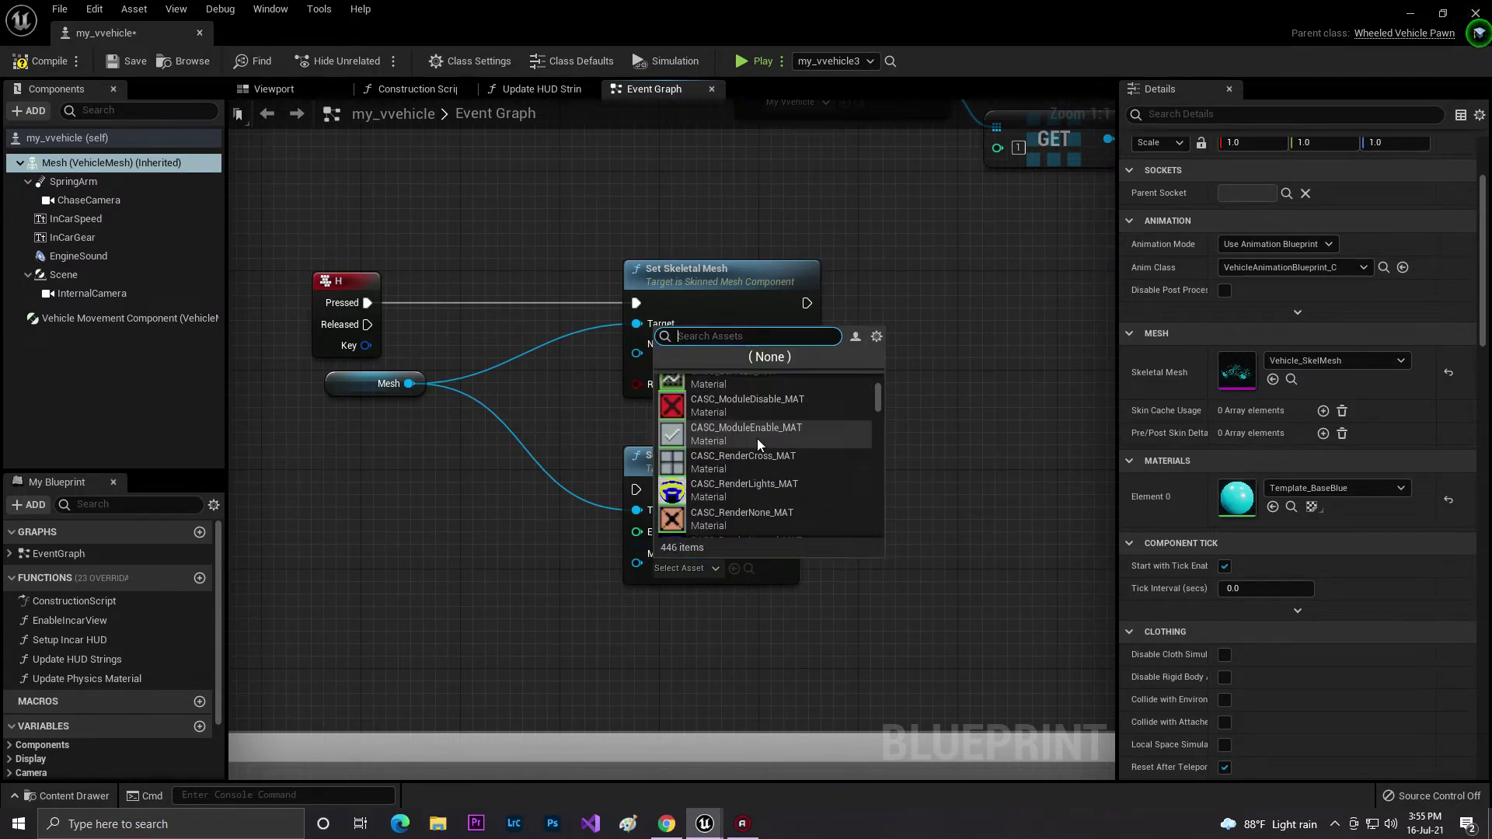
scroll(727, 460, down, 6)
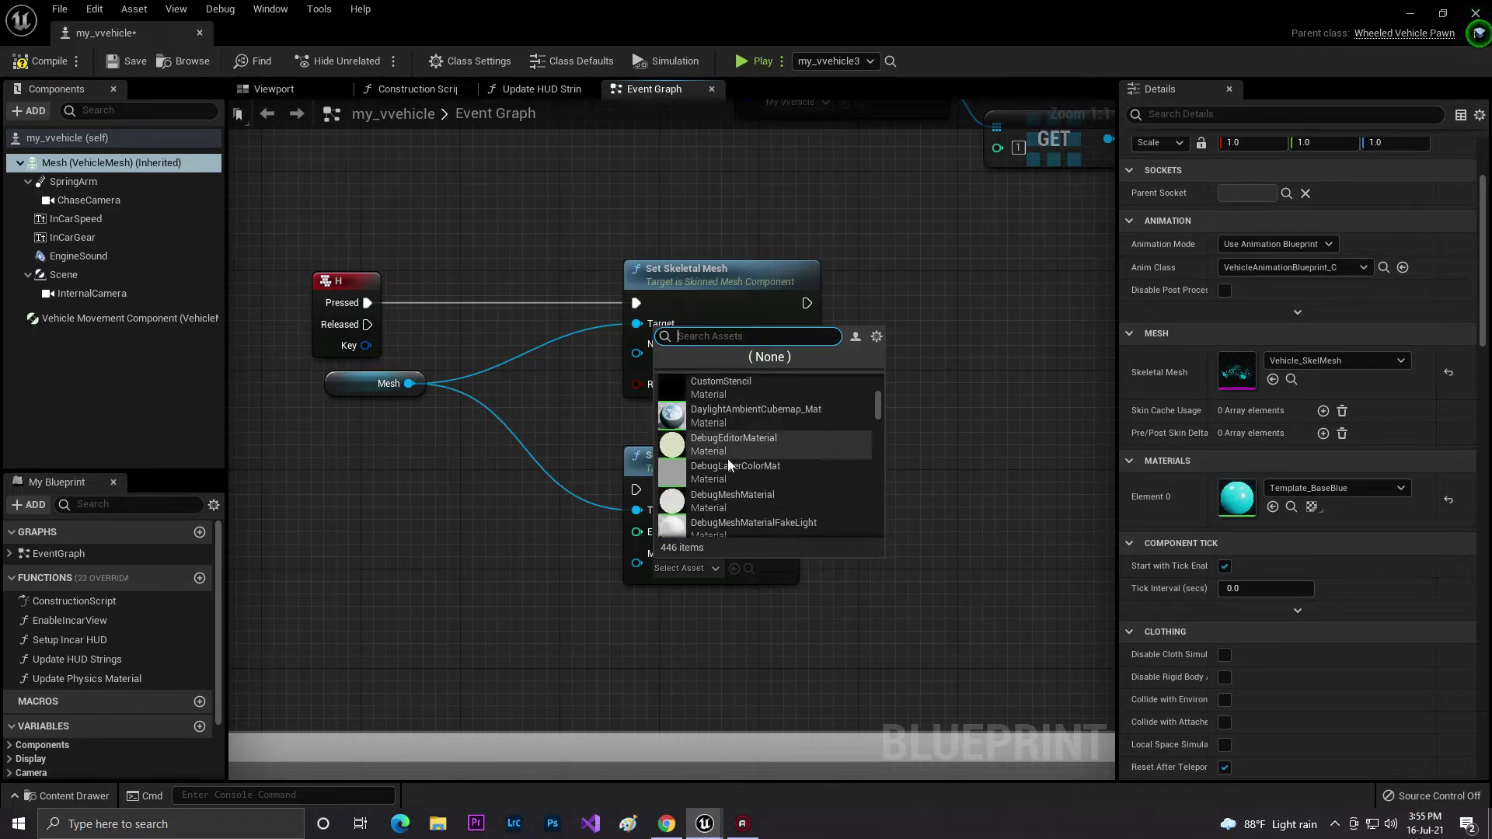
scroll(715, 466, down, 6)
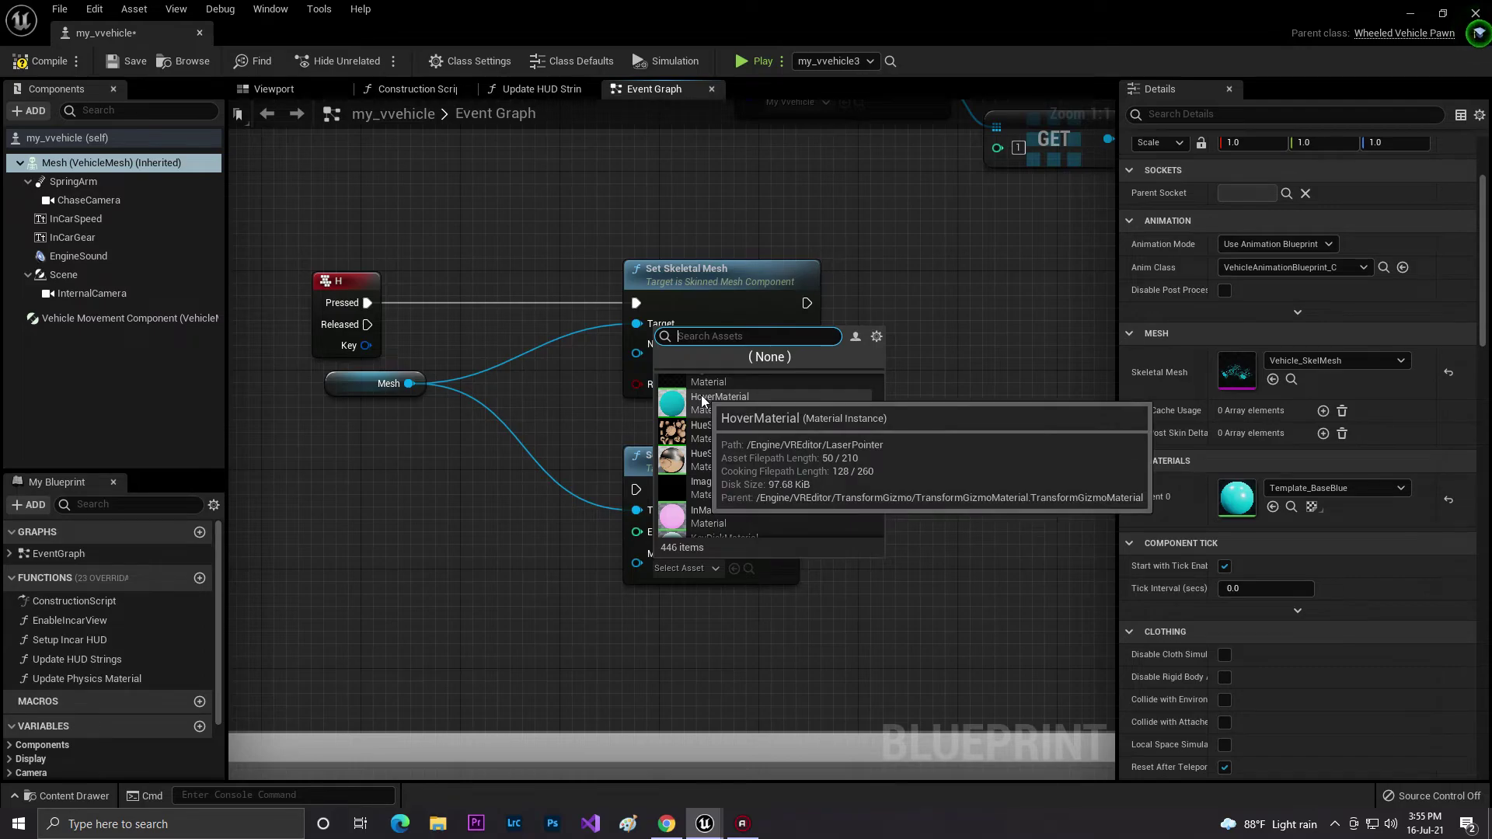
scroll(778, 455, down, 3)
scroll(774, 457, down, 4)
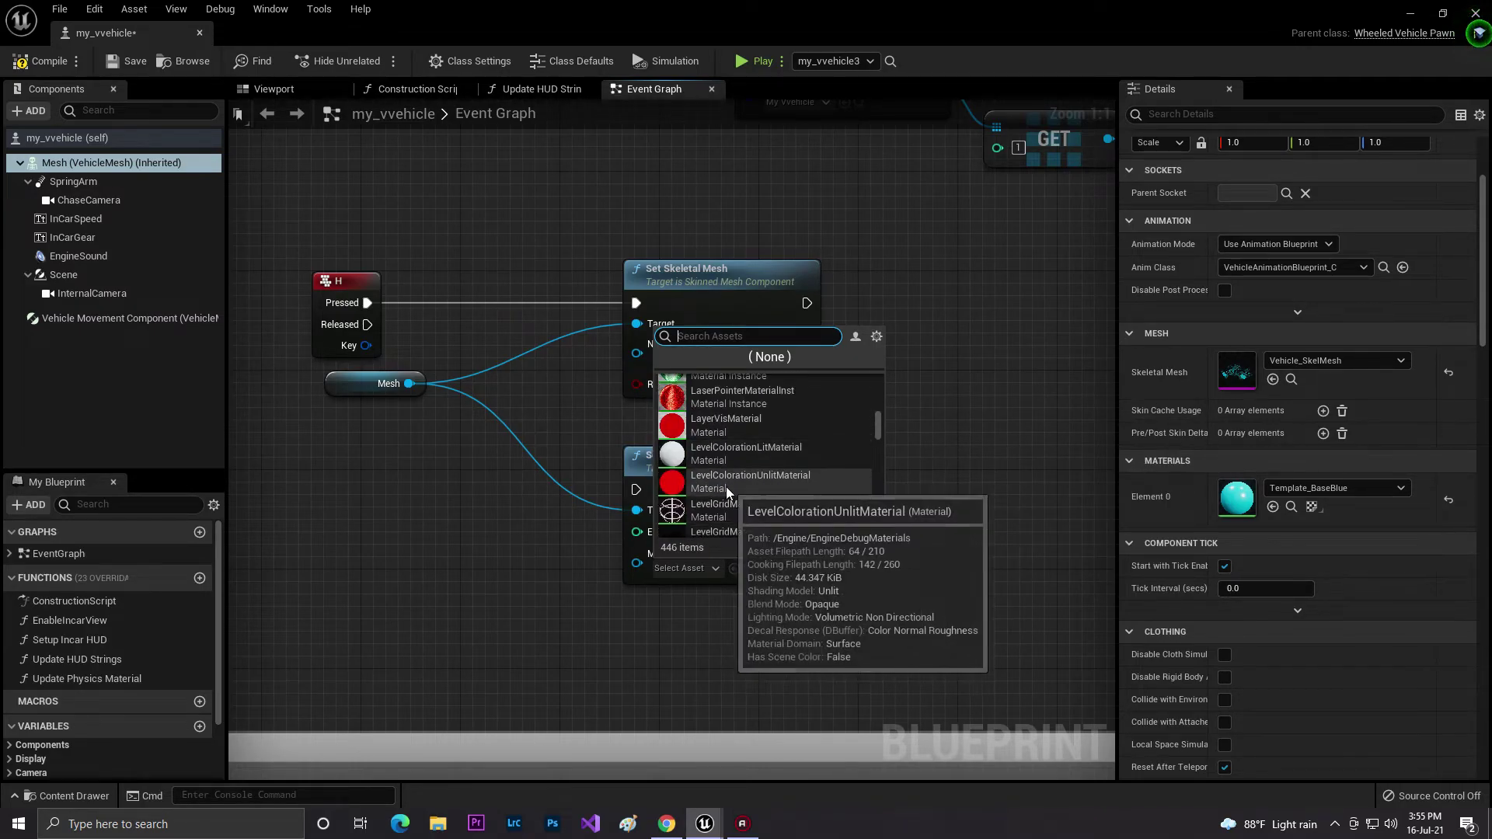
click(721, 486)
right_drag(372, 316, 480, 334)
right_drag(575, 383, 508, 375)
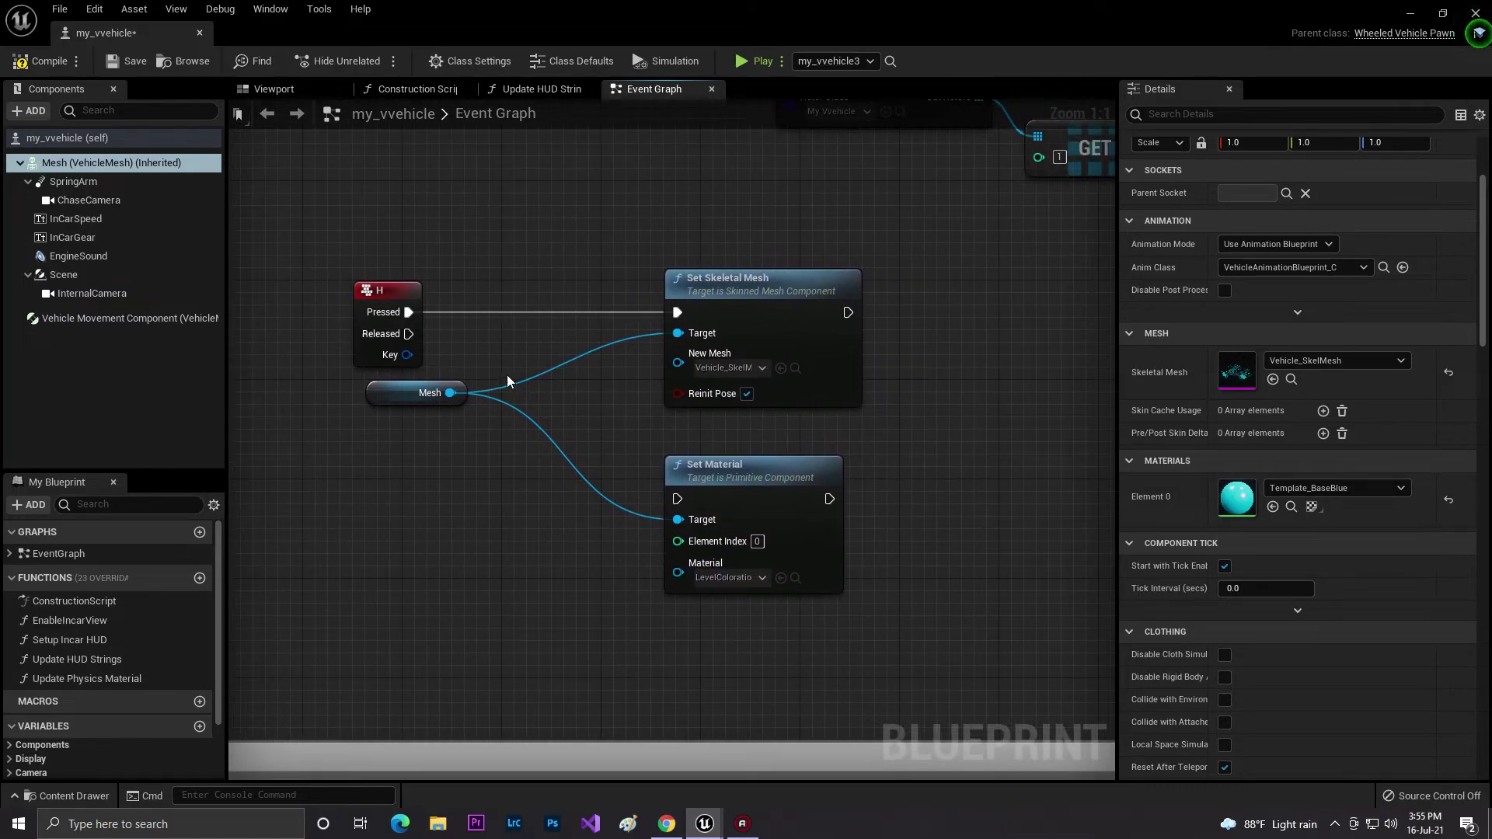
drag(409, 317, 465, 309)
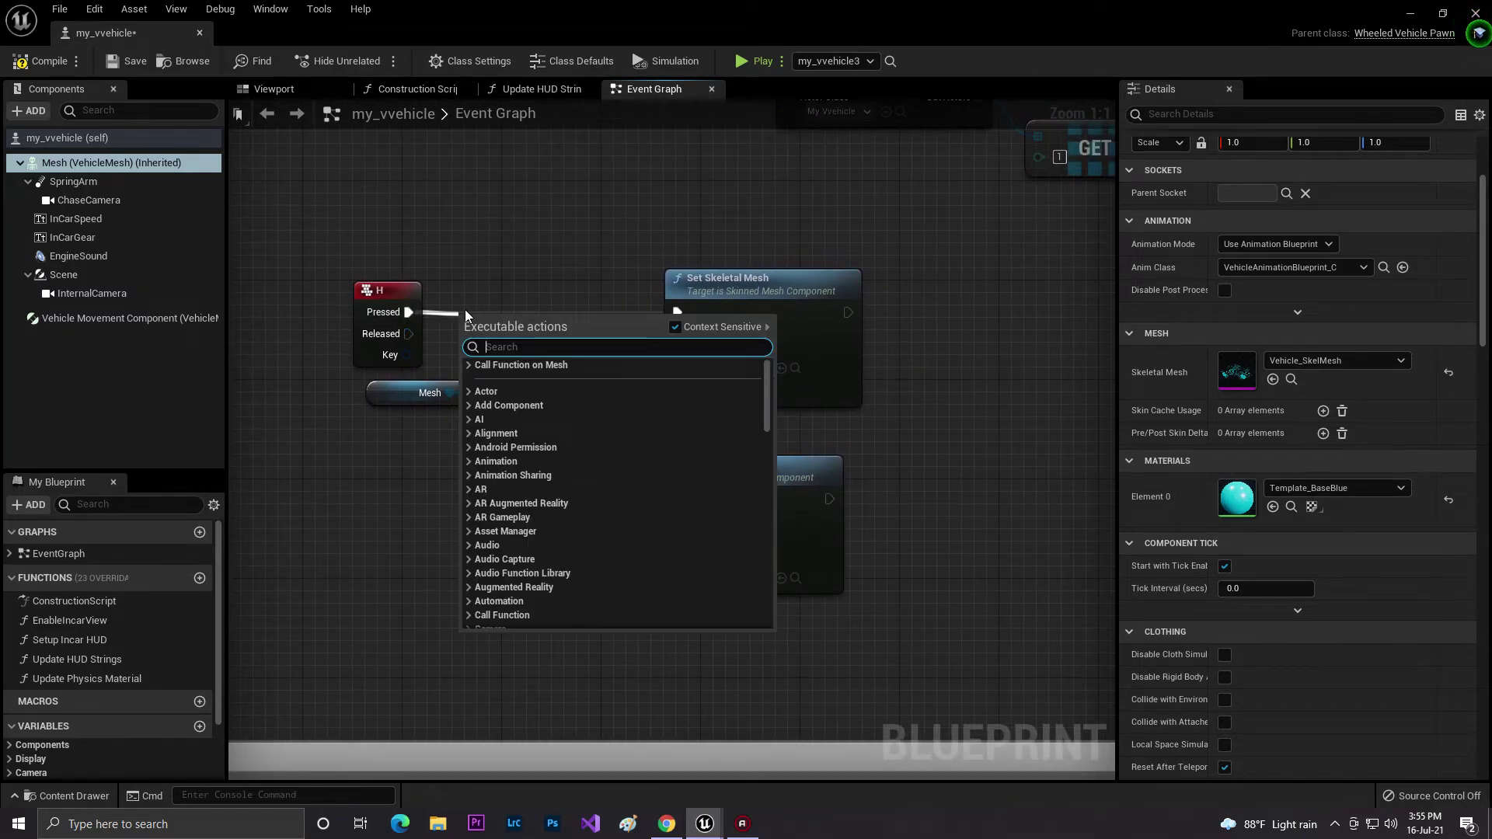
text(flip)
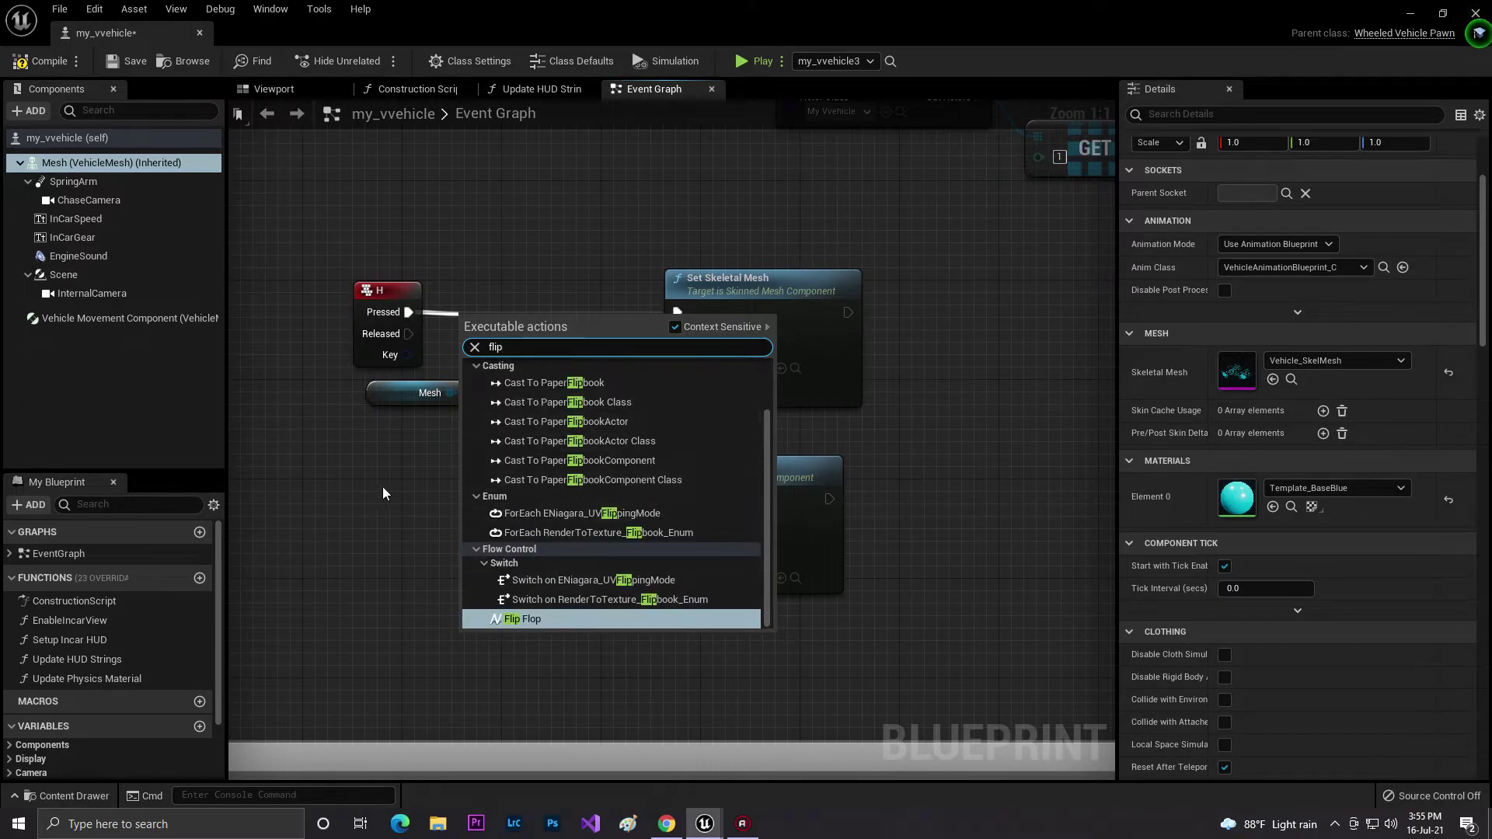
click(400, 492)
Step: Add an L keyboard event with its Pressed output connected to Set Material, and compile and save the blueprint
right_click(411, 503)
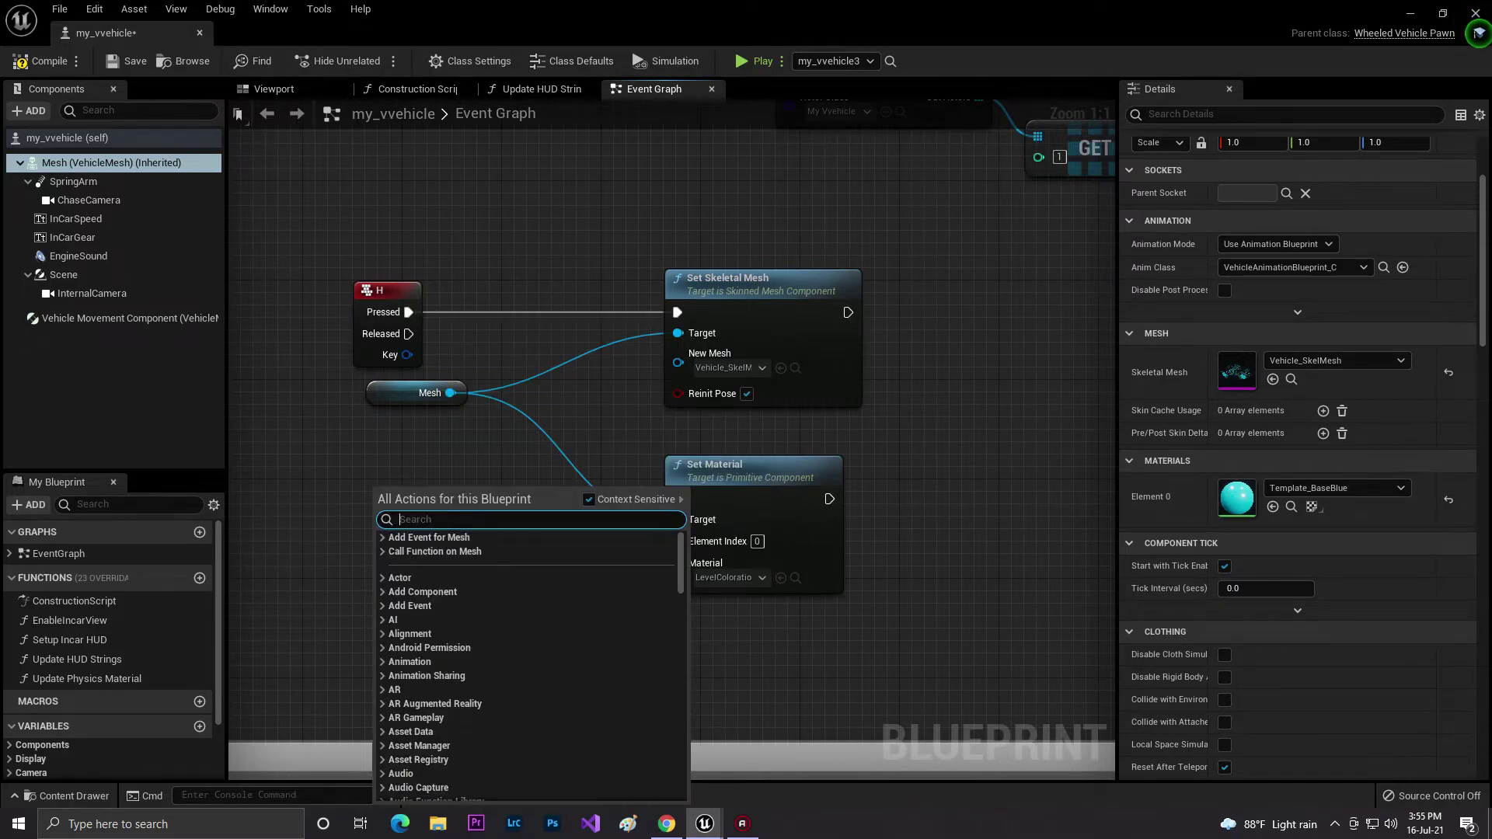
text(I key)
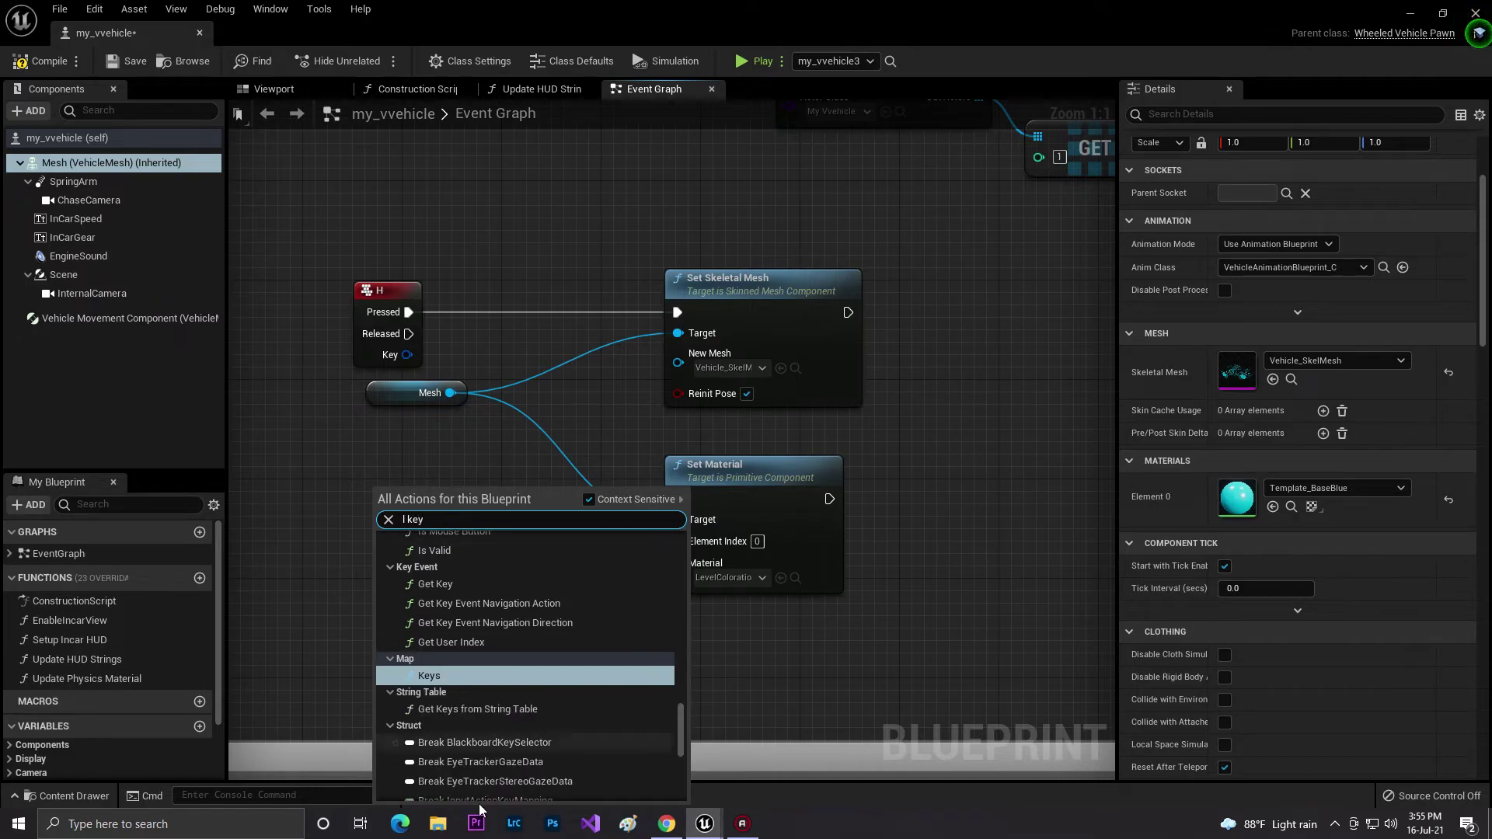
text(b)
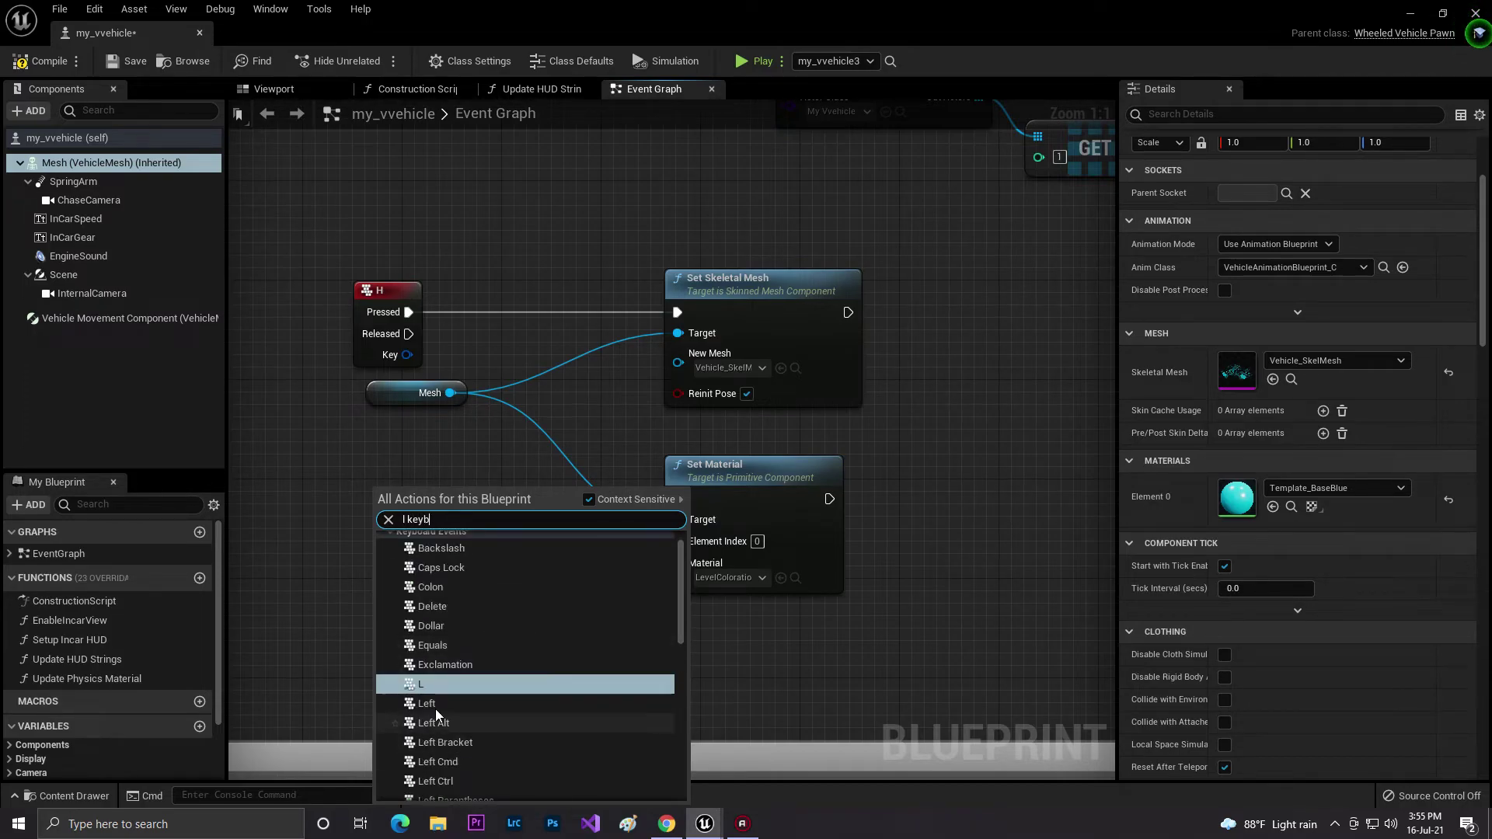
click(439, 683)
drag(433, 523, 389, 481)
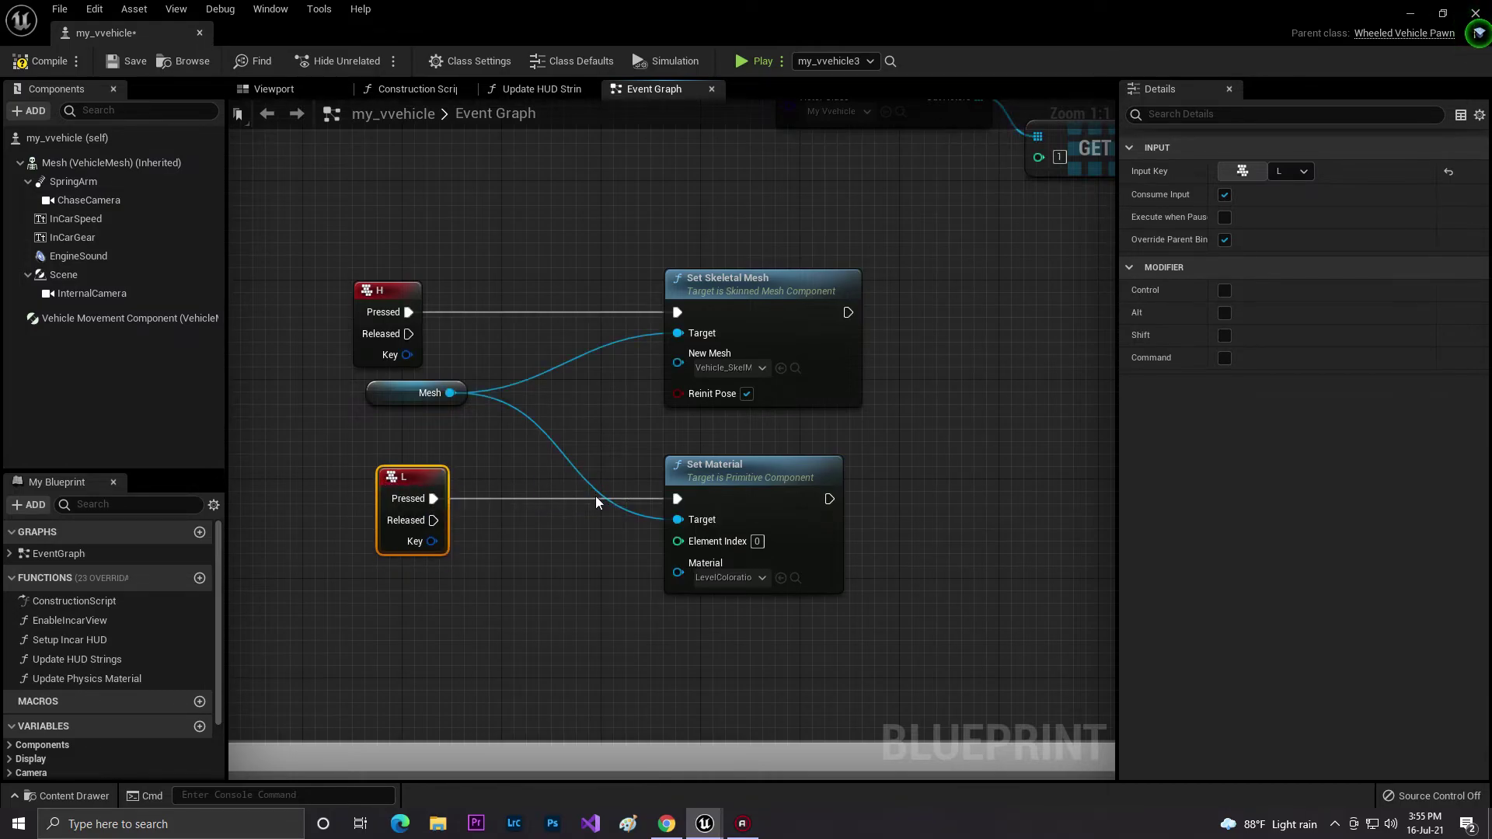
click(596, 496)
click(40, 61)
click(126, 61)
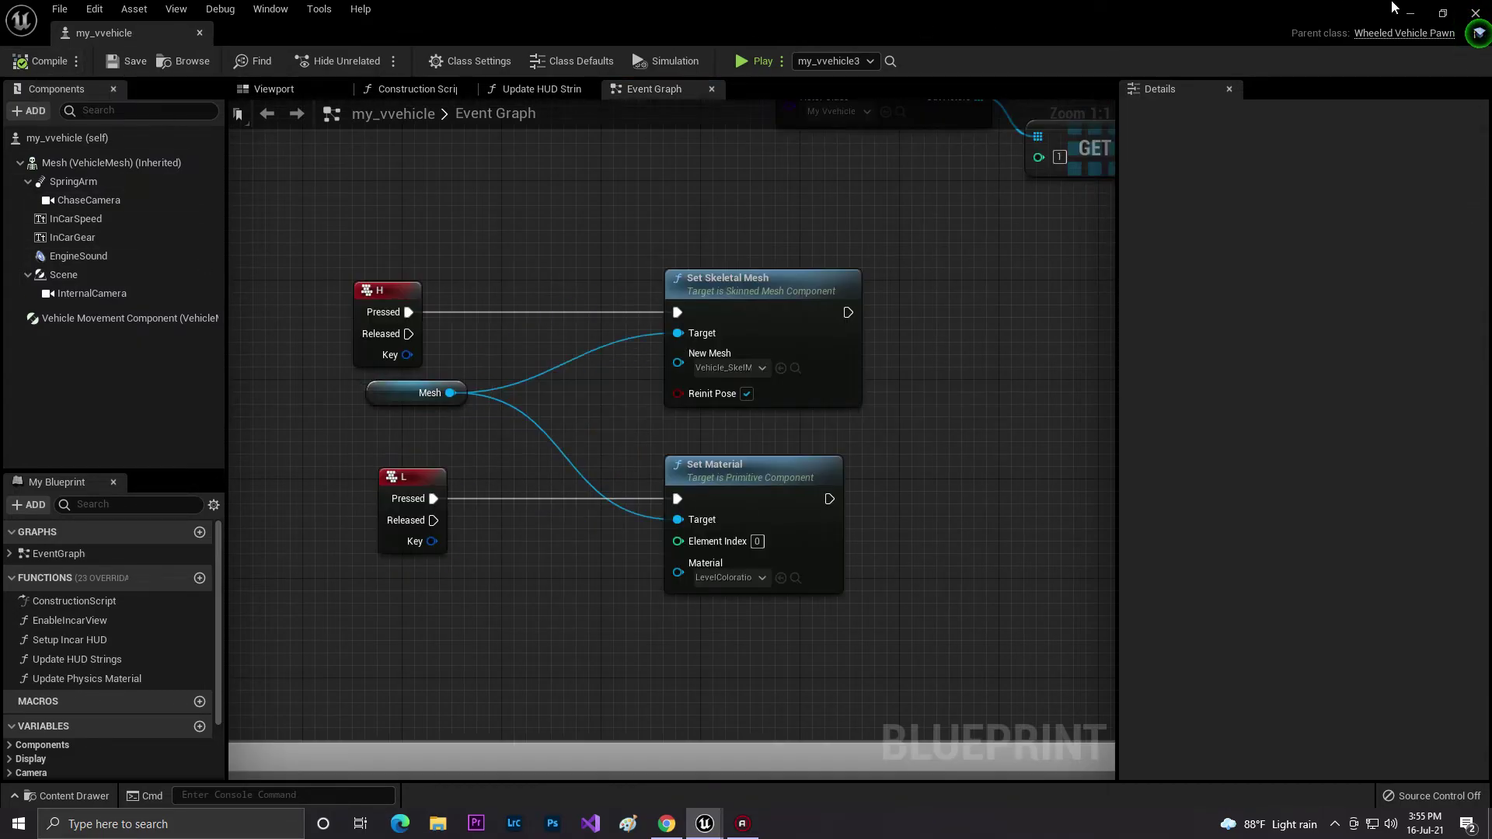
Step: Play the level to test the vehicle's material change, drive the vehicle forward and to the left, and stop the play session
click(1410, 11)
click(854, 59)
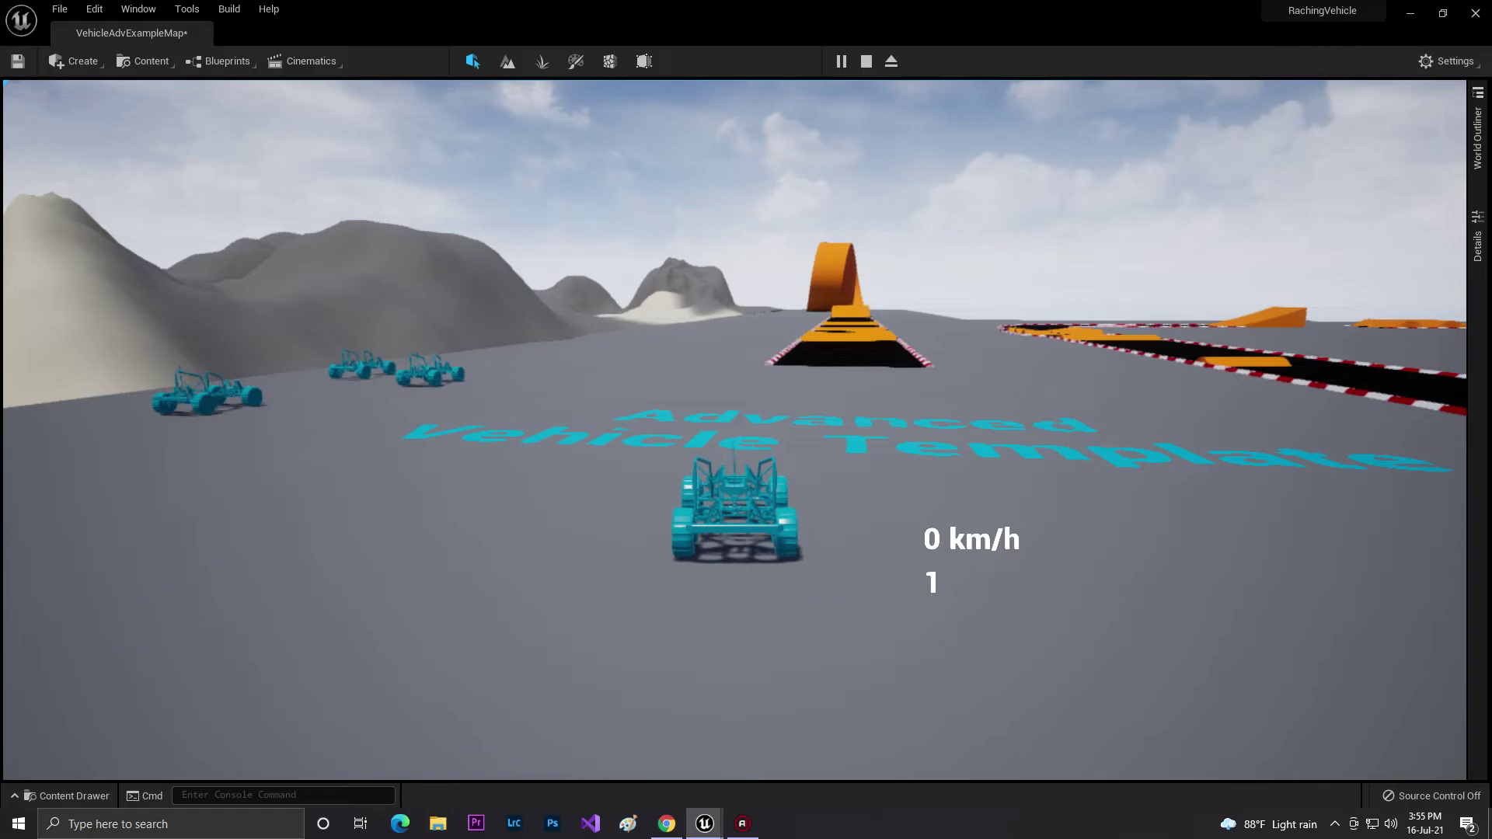
key(c)
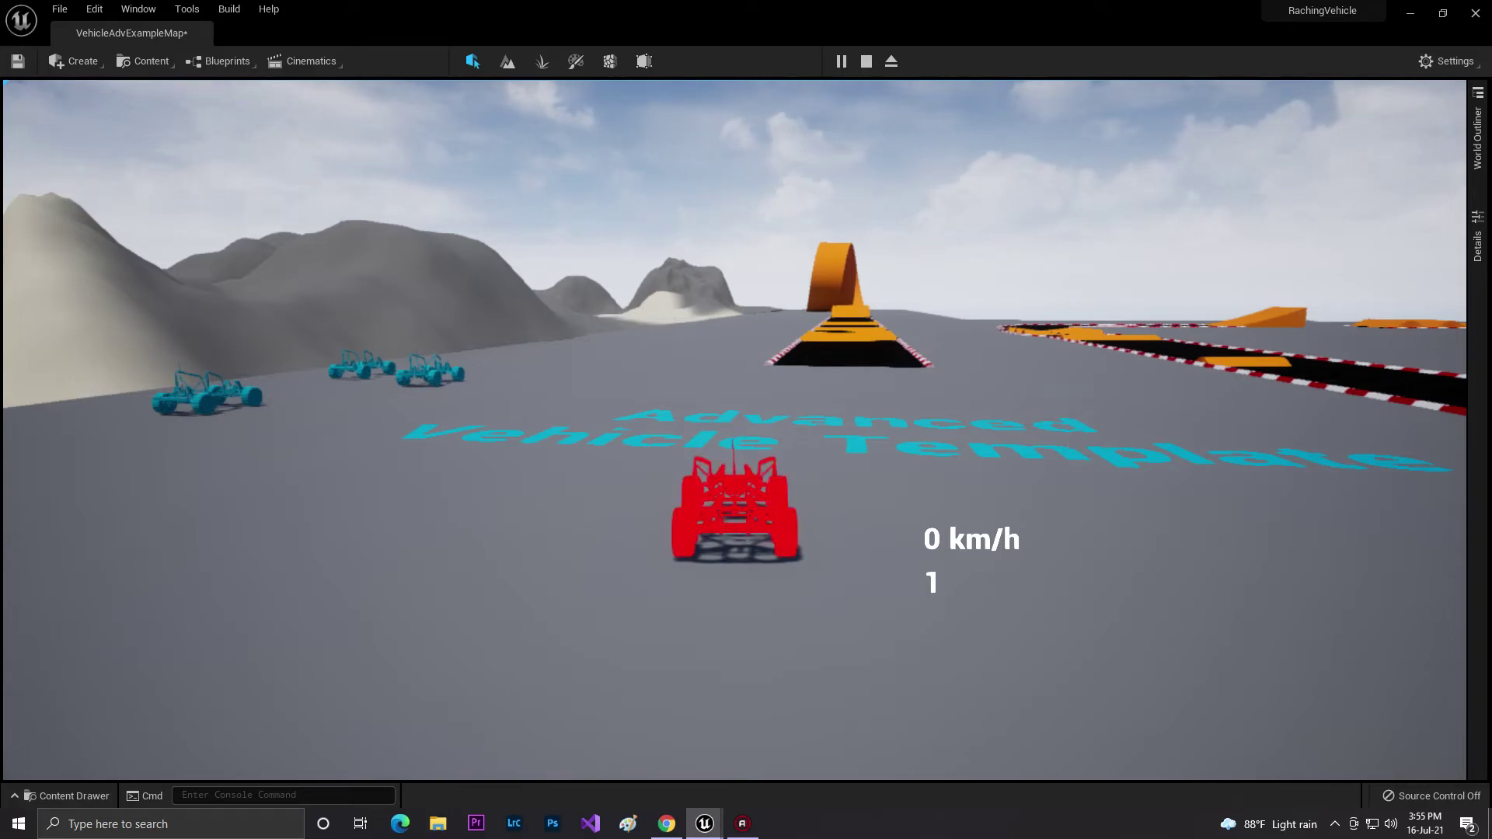
key(w)
key(a)
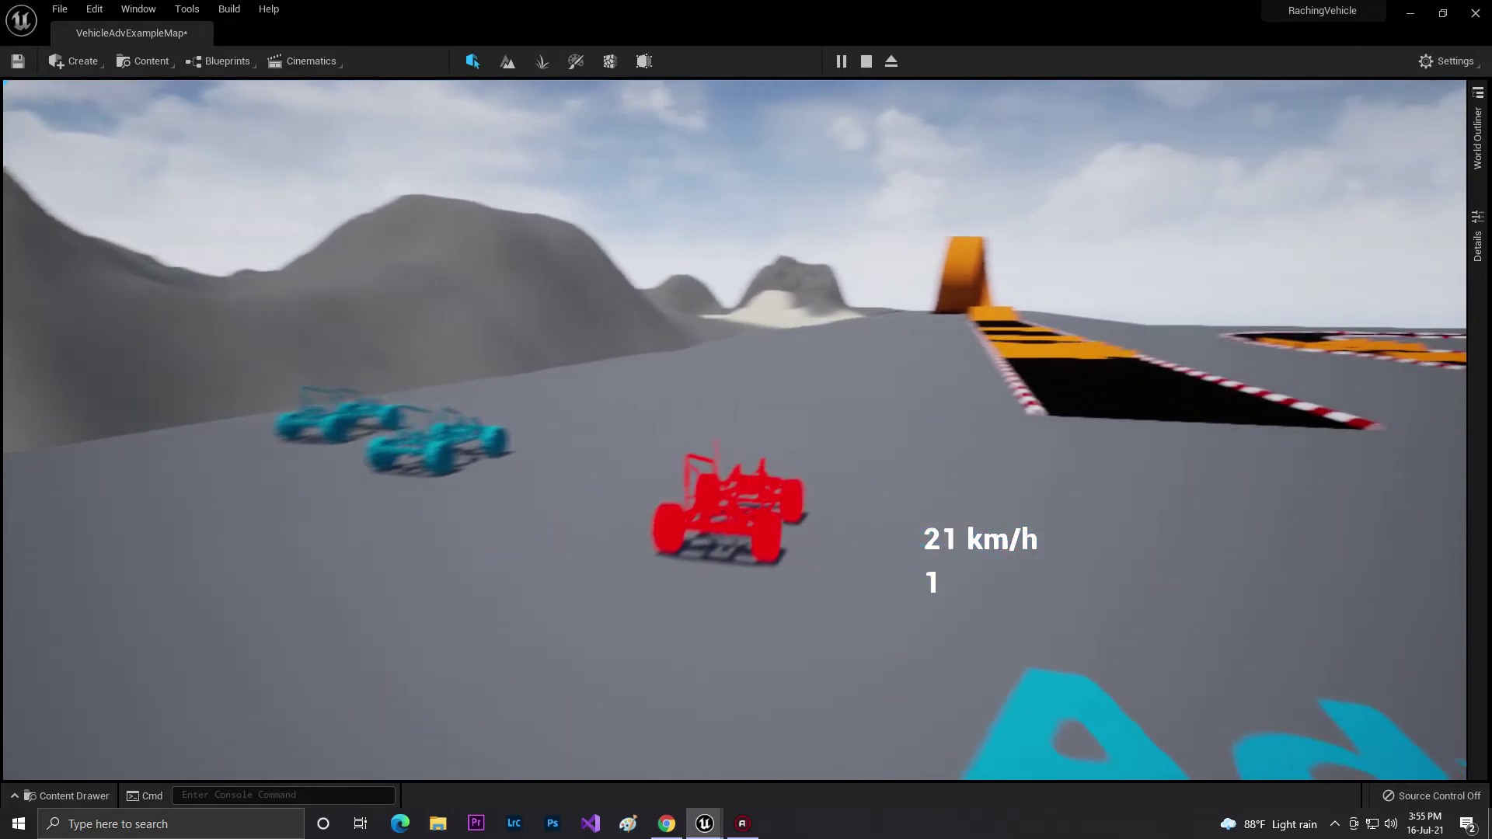
key(Escape)
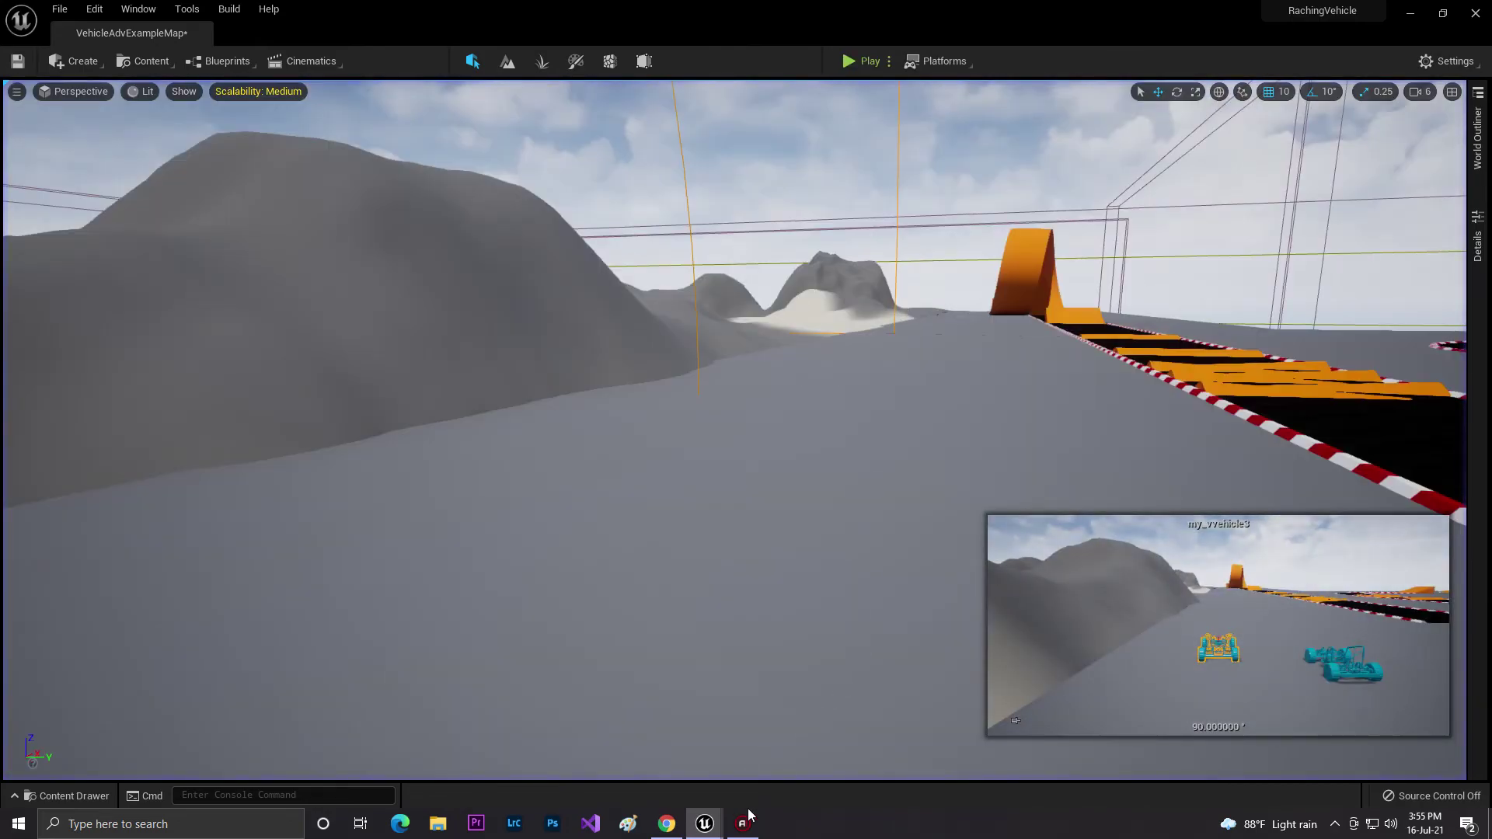
Step: Check the viewer comment about vehicles of different color or shape in YouTube Studio, and return to the my_vvehicle blueprint in Unreal Engine
click(665, 824)
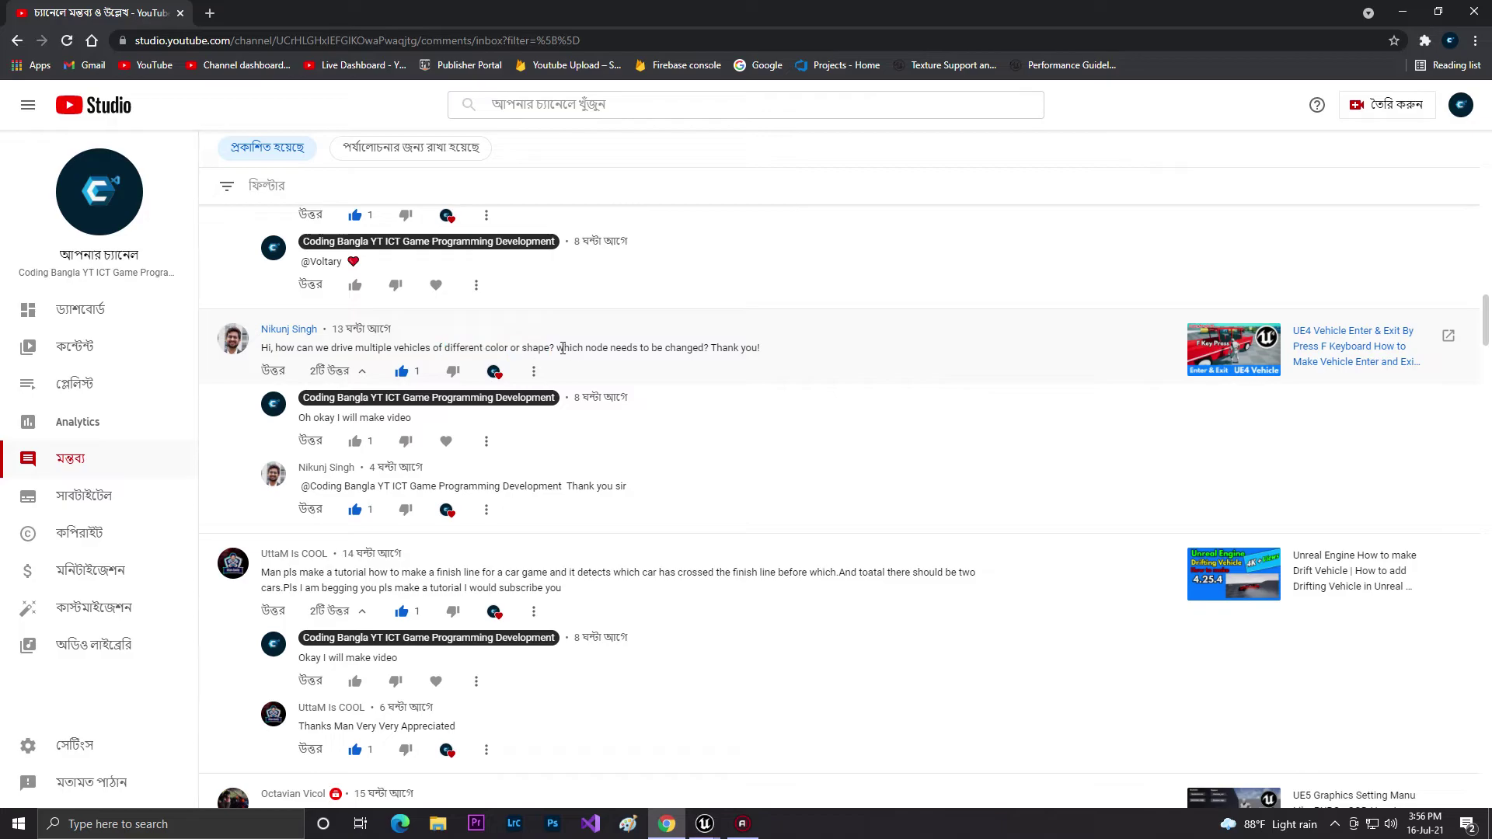
mouse_move(704, 824)
click(760, 779)
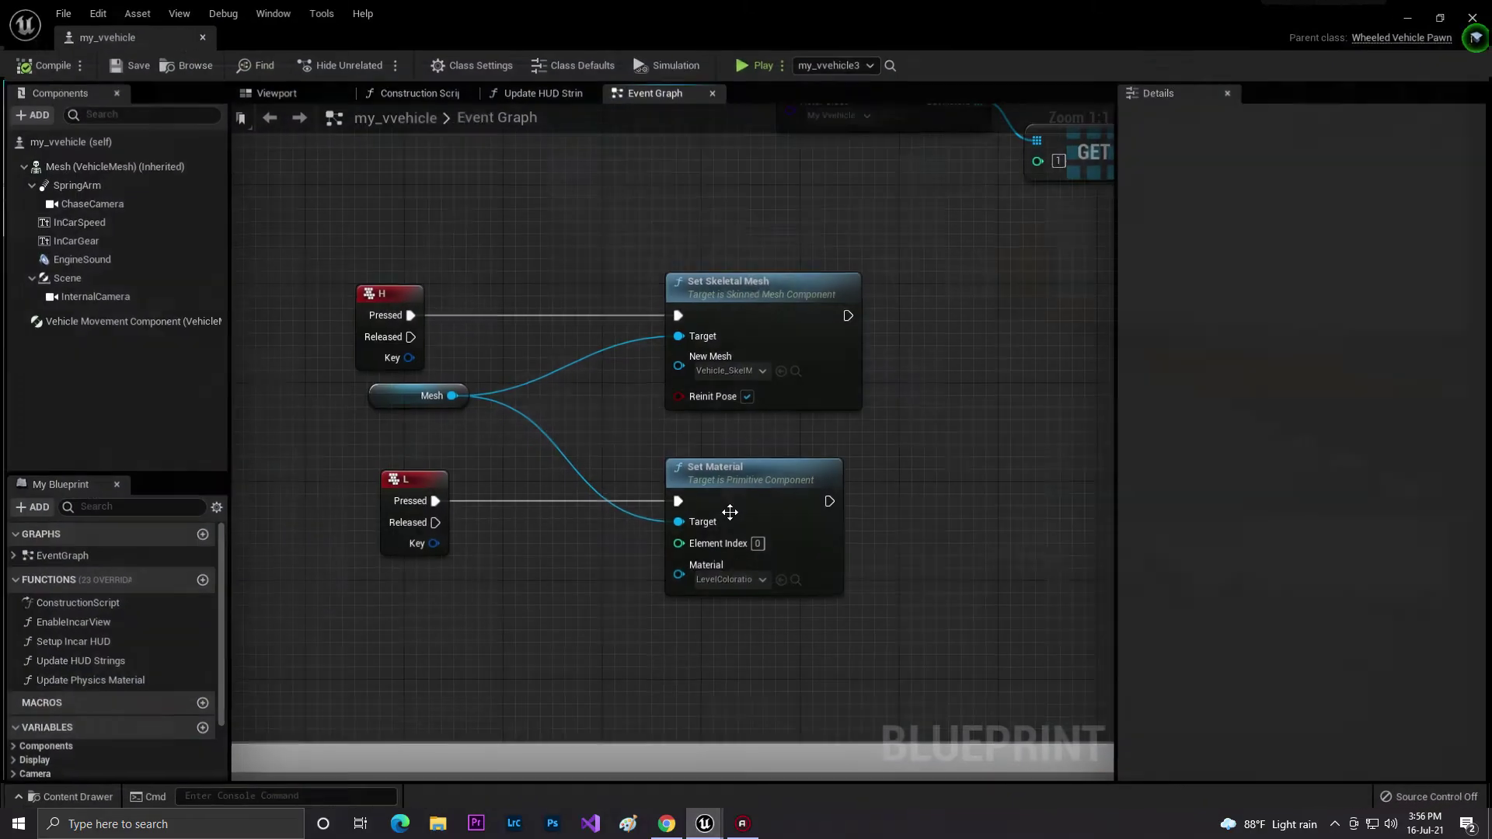
Step: Review the Set Skeletal Mesh and Set Material nodes and the two possession branches of the K event in the Event Graph
drag(639, 233, 750, 290)
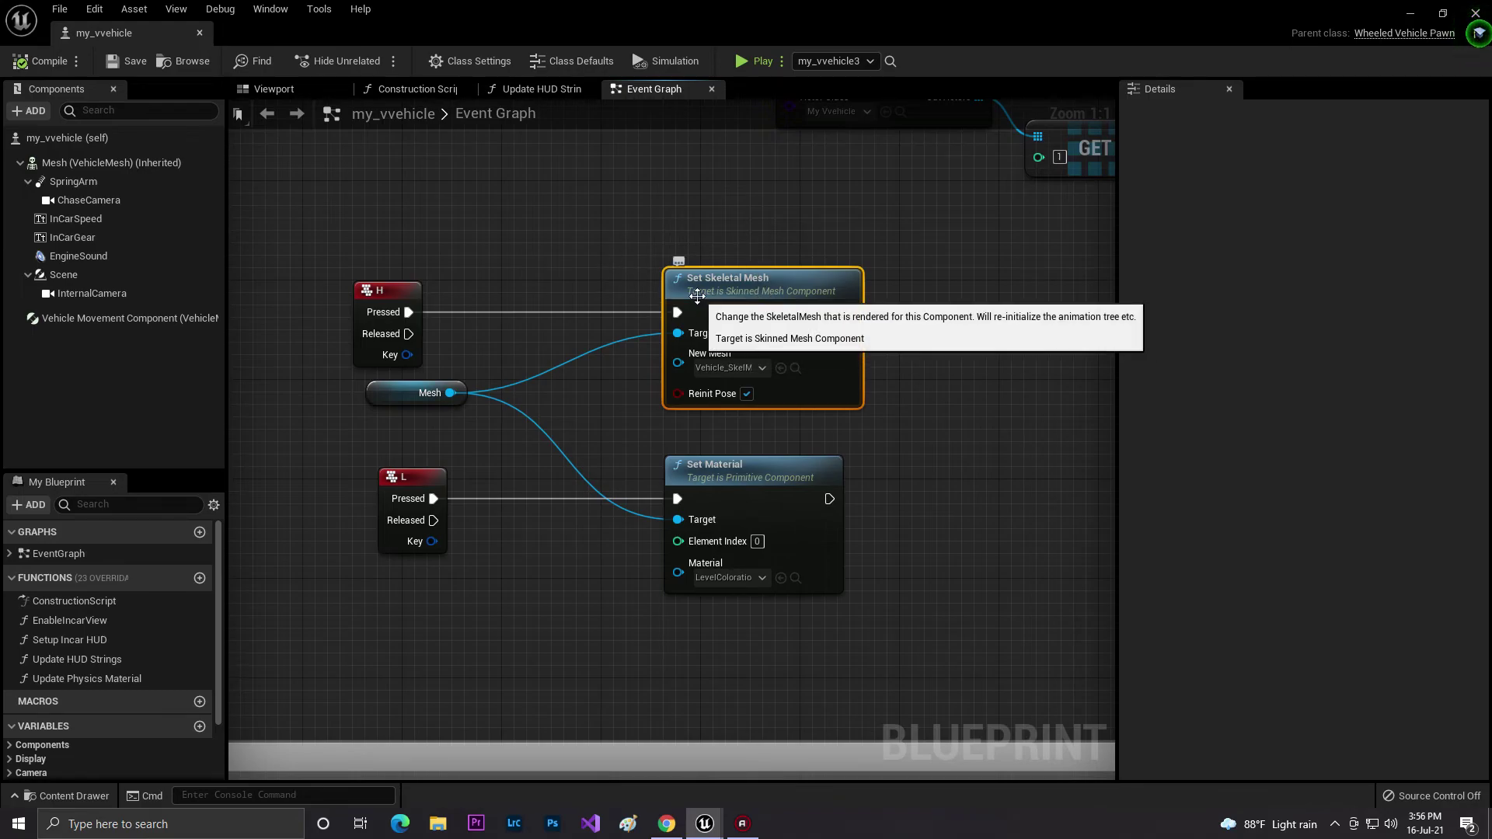
drag(881, 419, 881, 419)
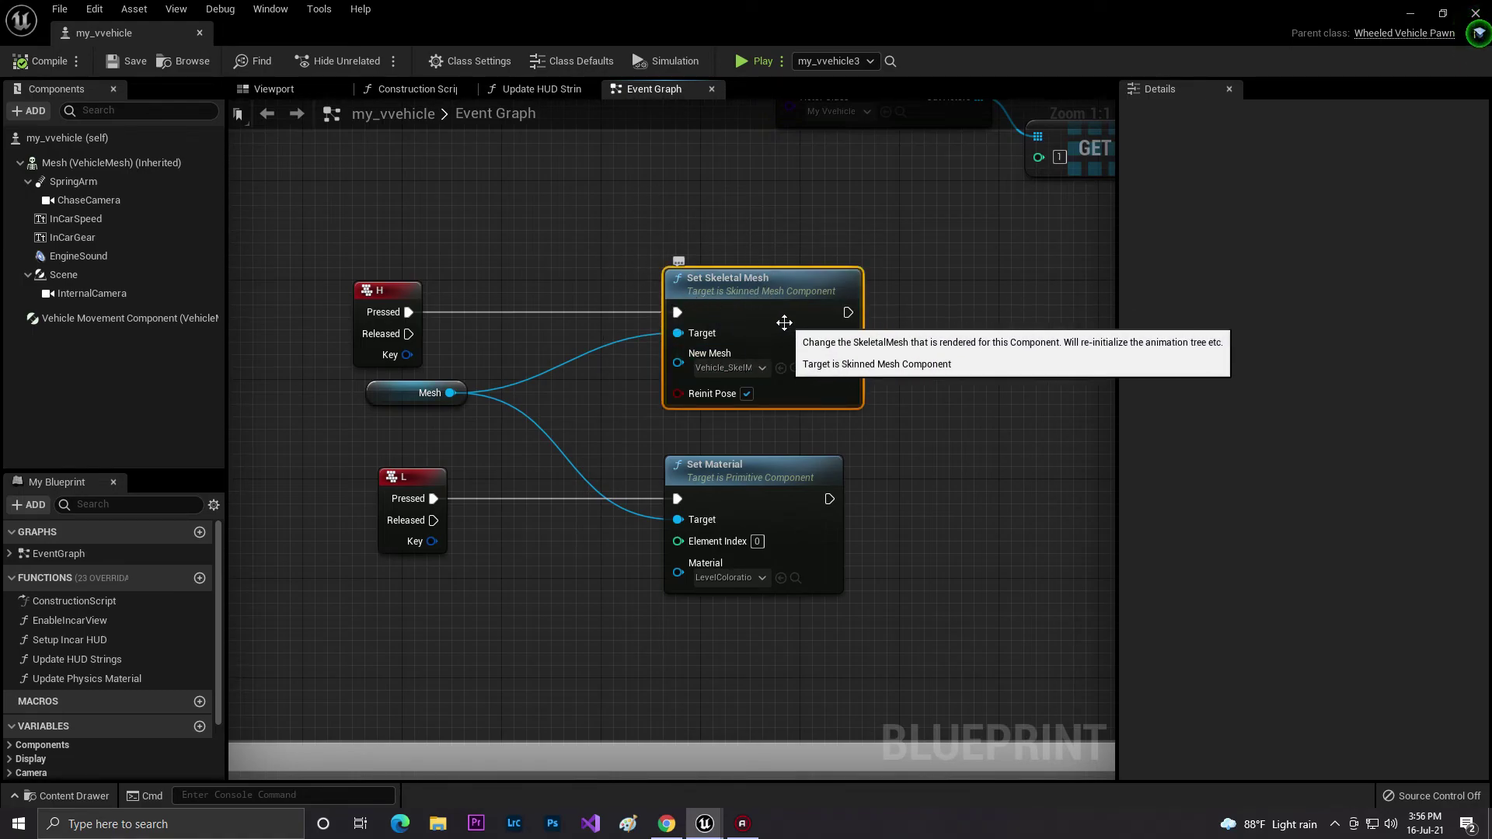
click(893, 509)
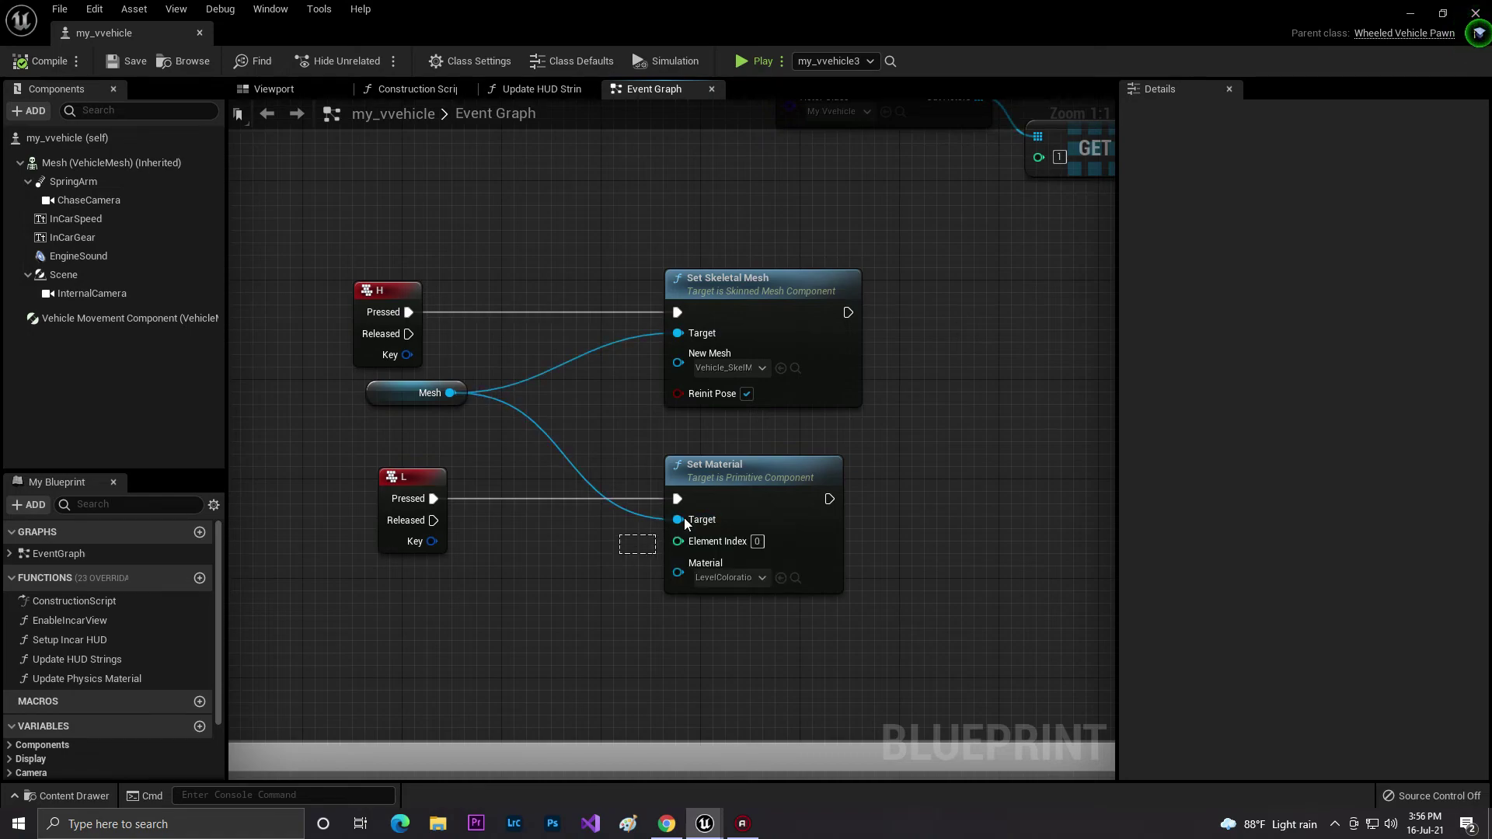
drag(673, 533, 703, 501)
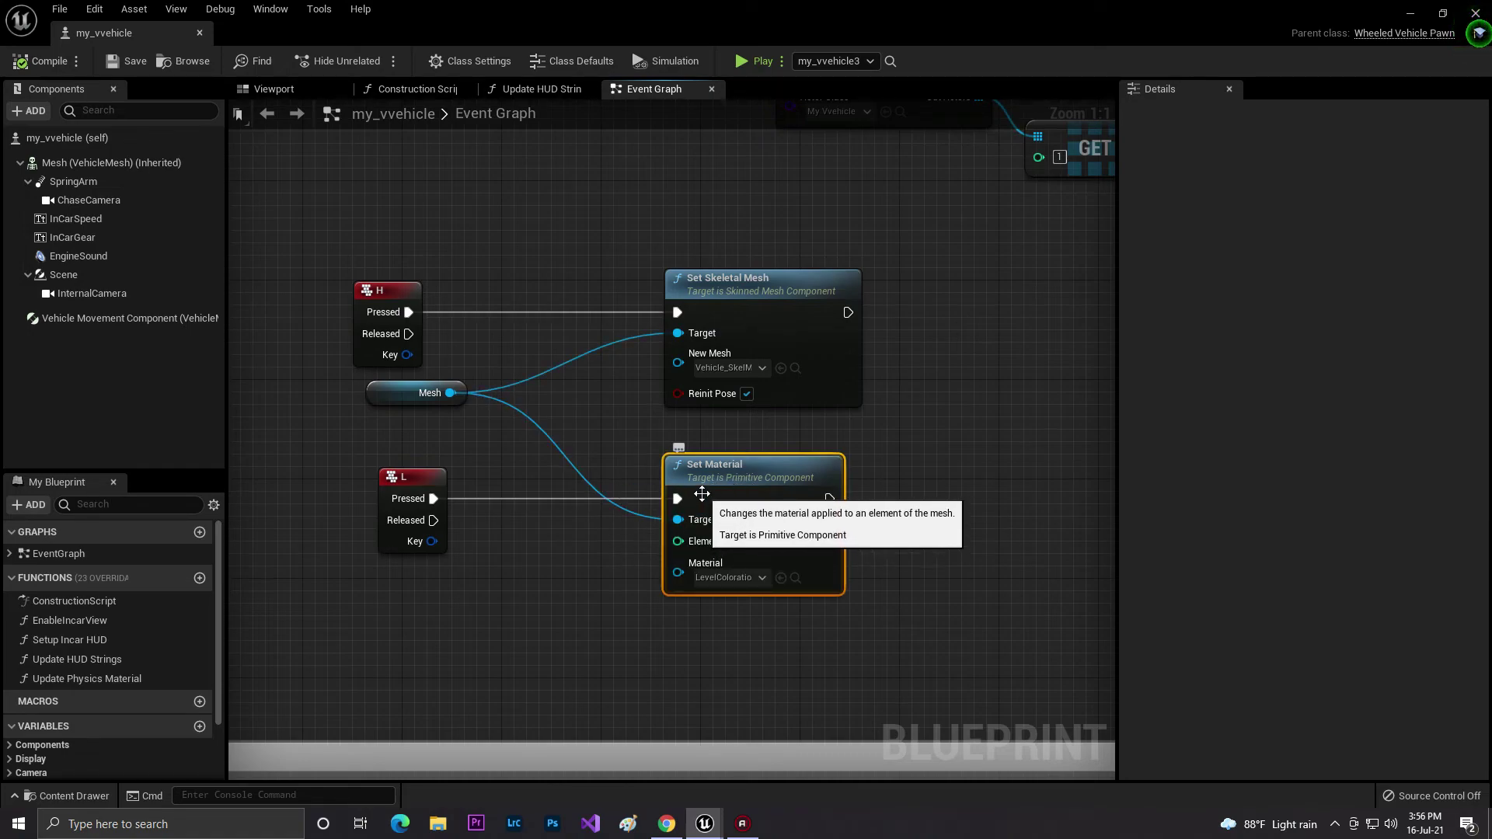
right_drag(971, 342, 502, 609)
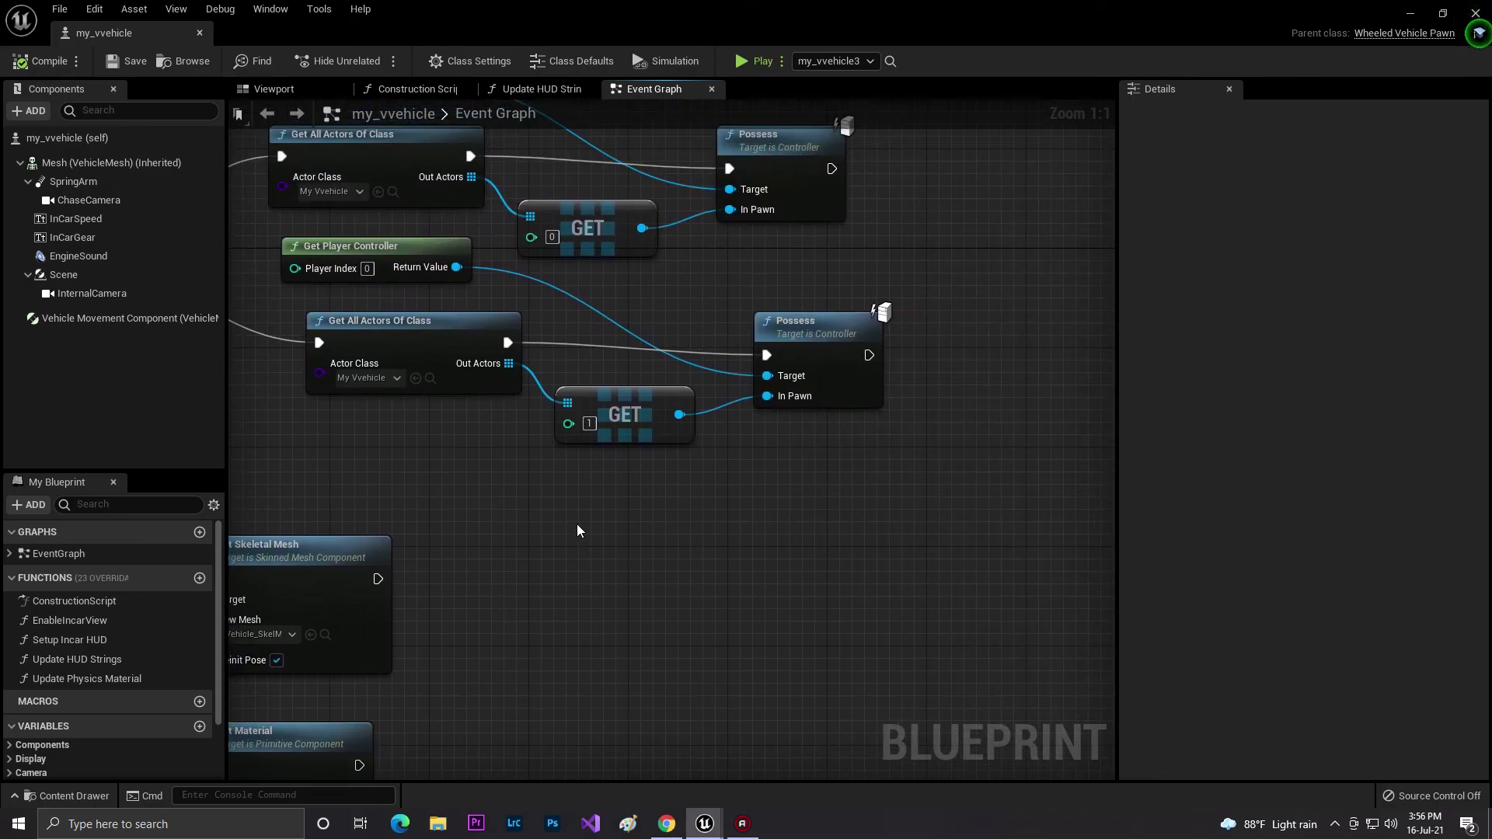
right_drag(460, 468, 559, 522)
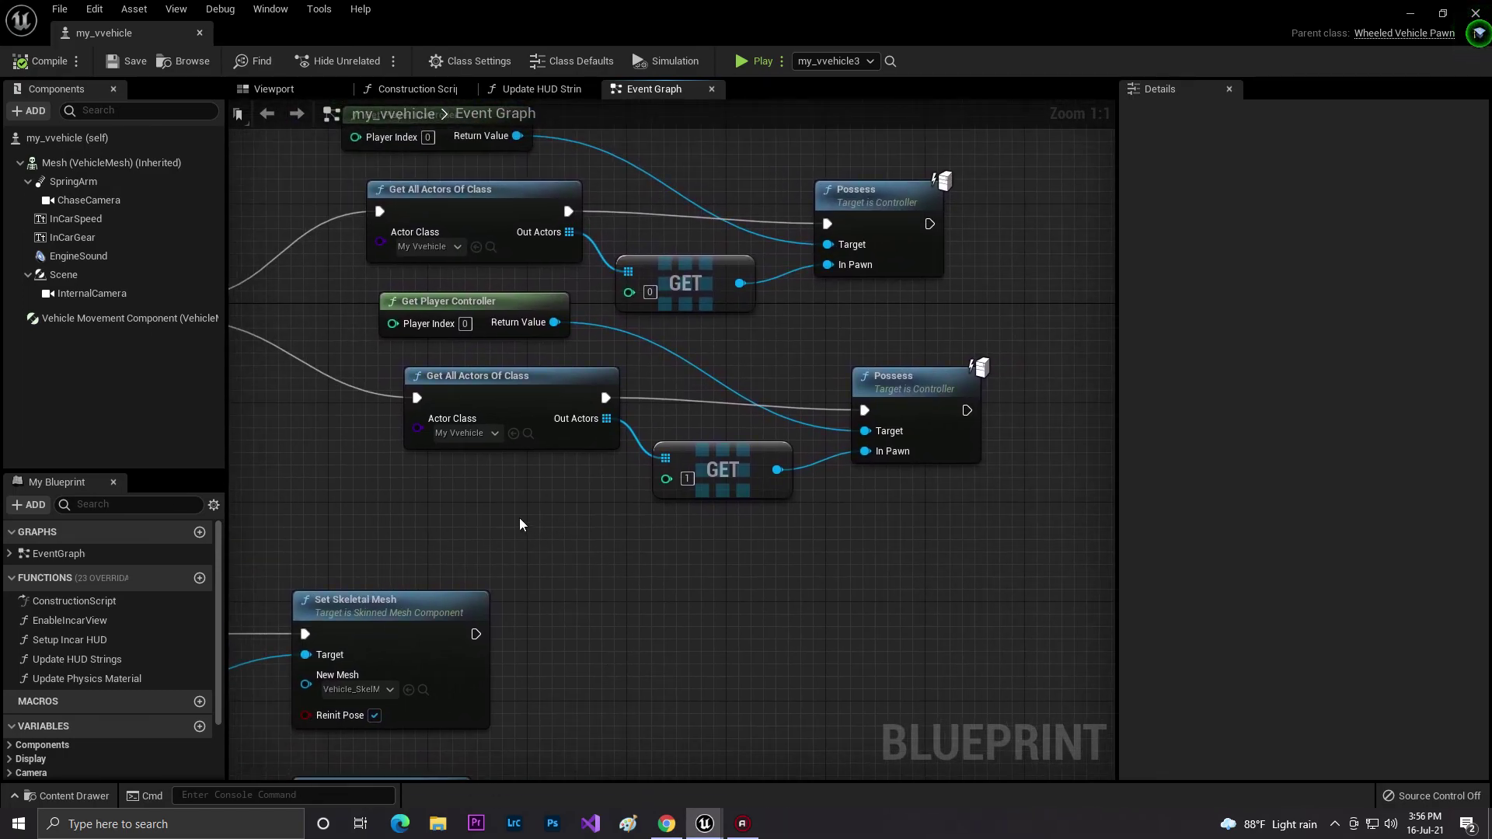
drag(483, 512, 960, 322)
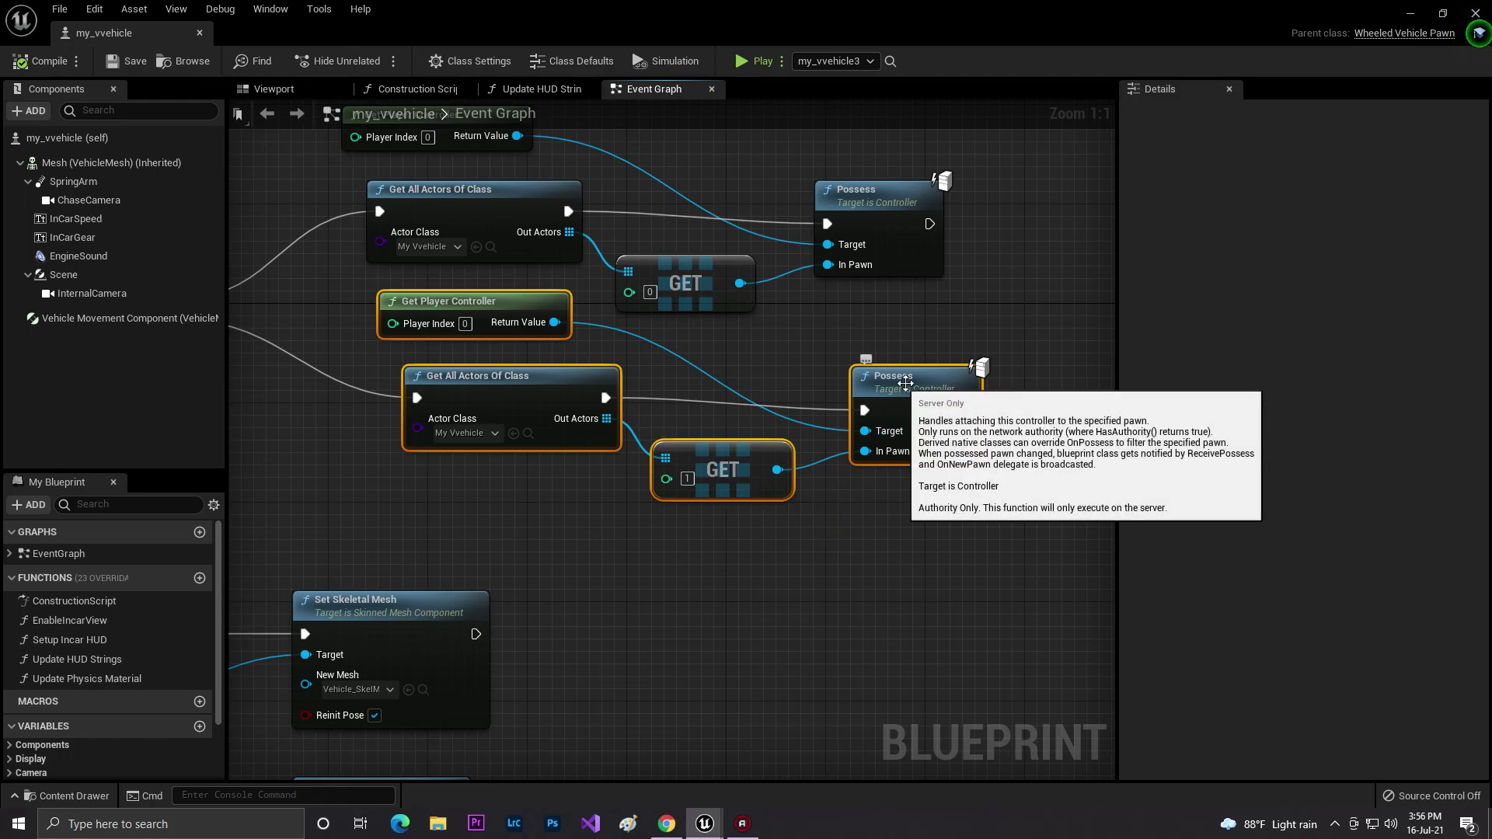
click(690, 488)
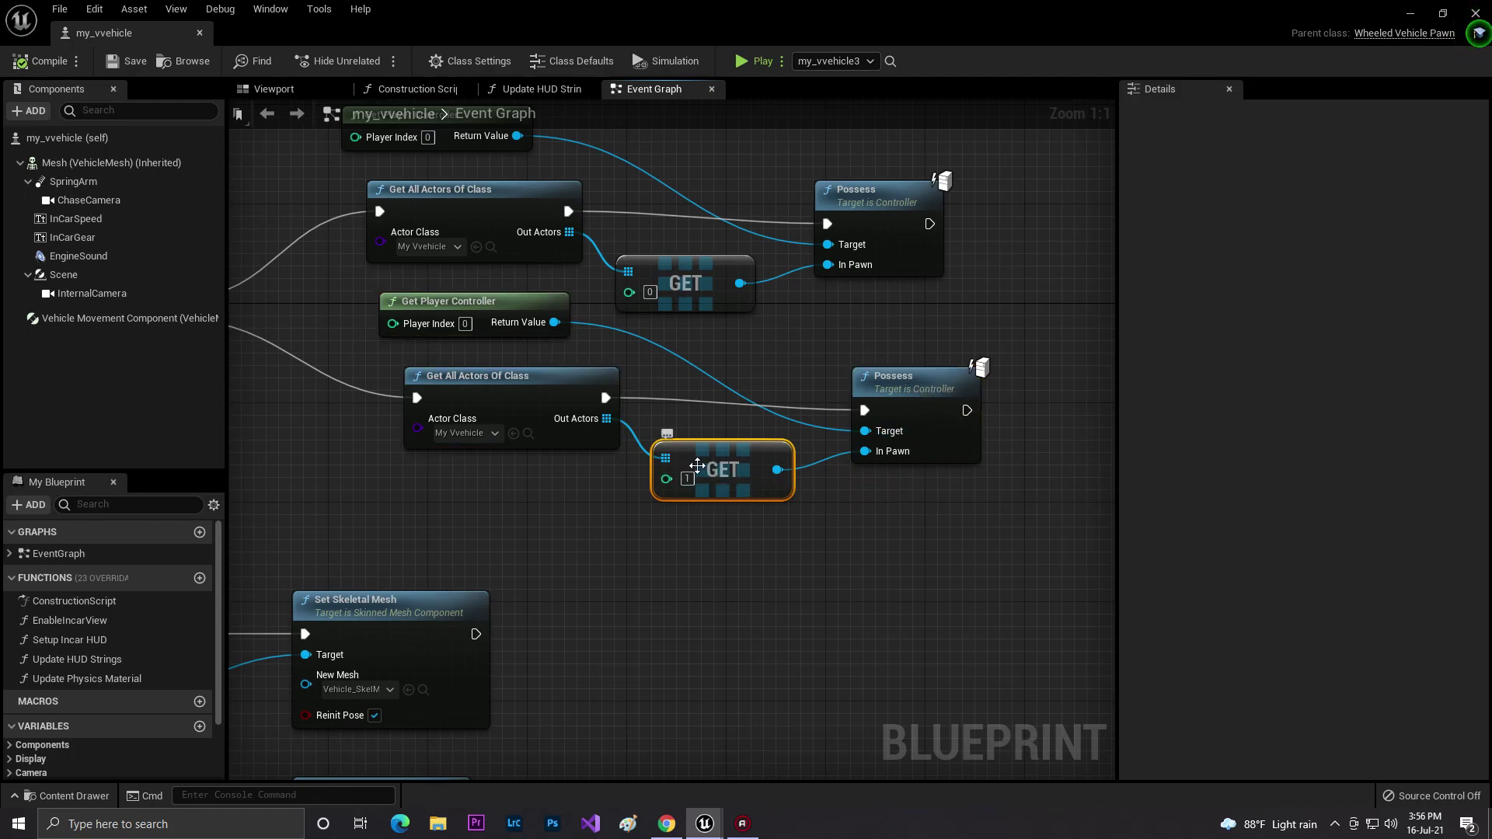
click(586, 498)
right_drag(575, 497, 637, 428)
scroll(864, 504, down, 3)
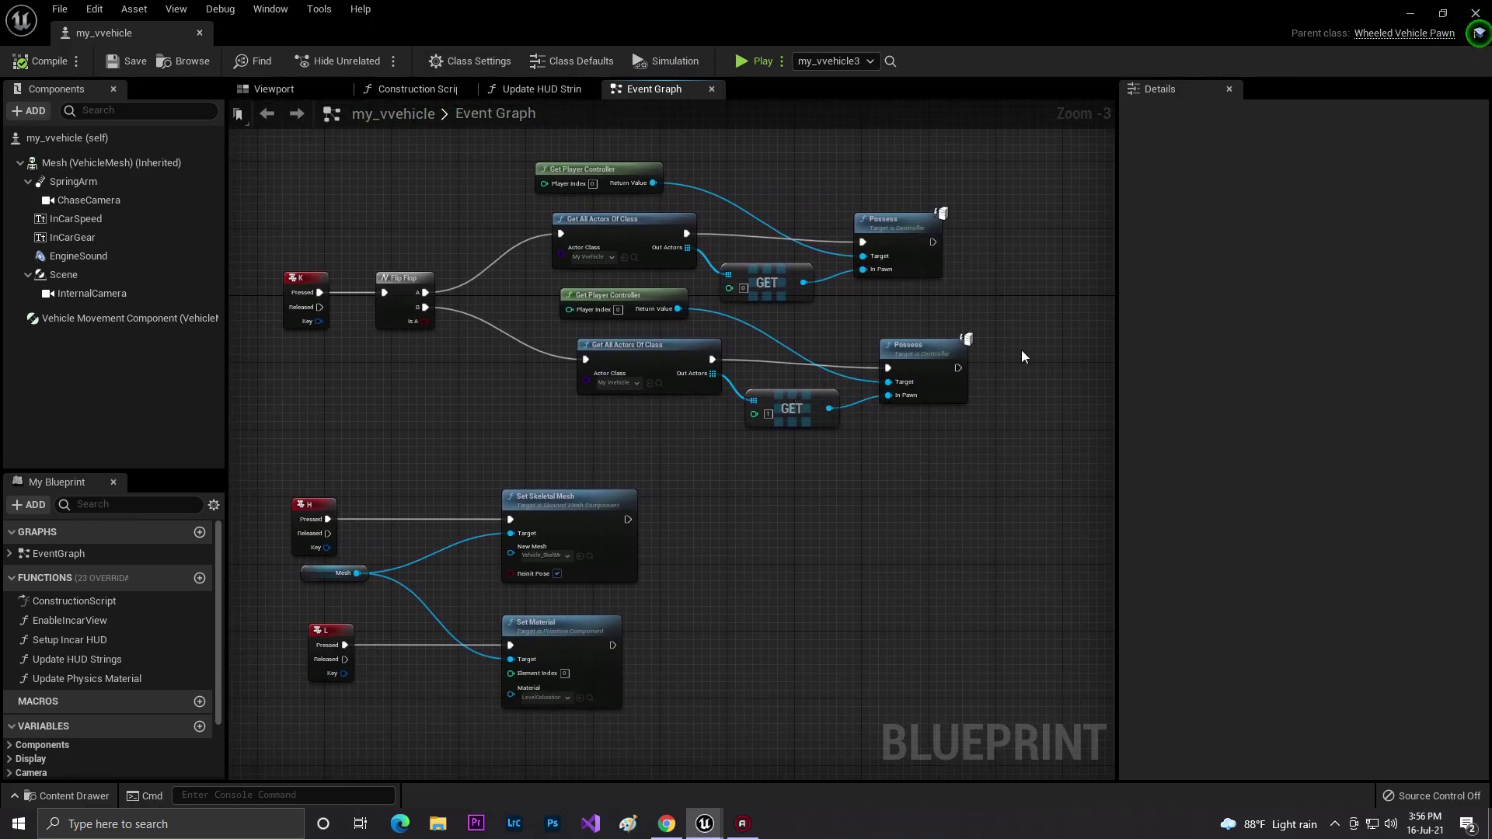
right_drag(829, 427, 807, 433)
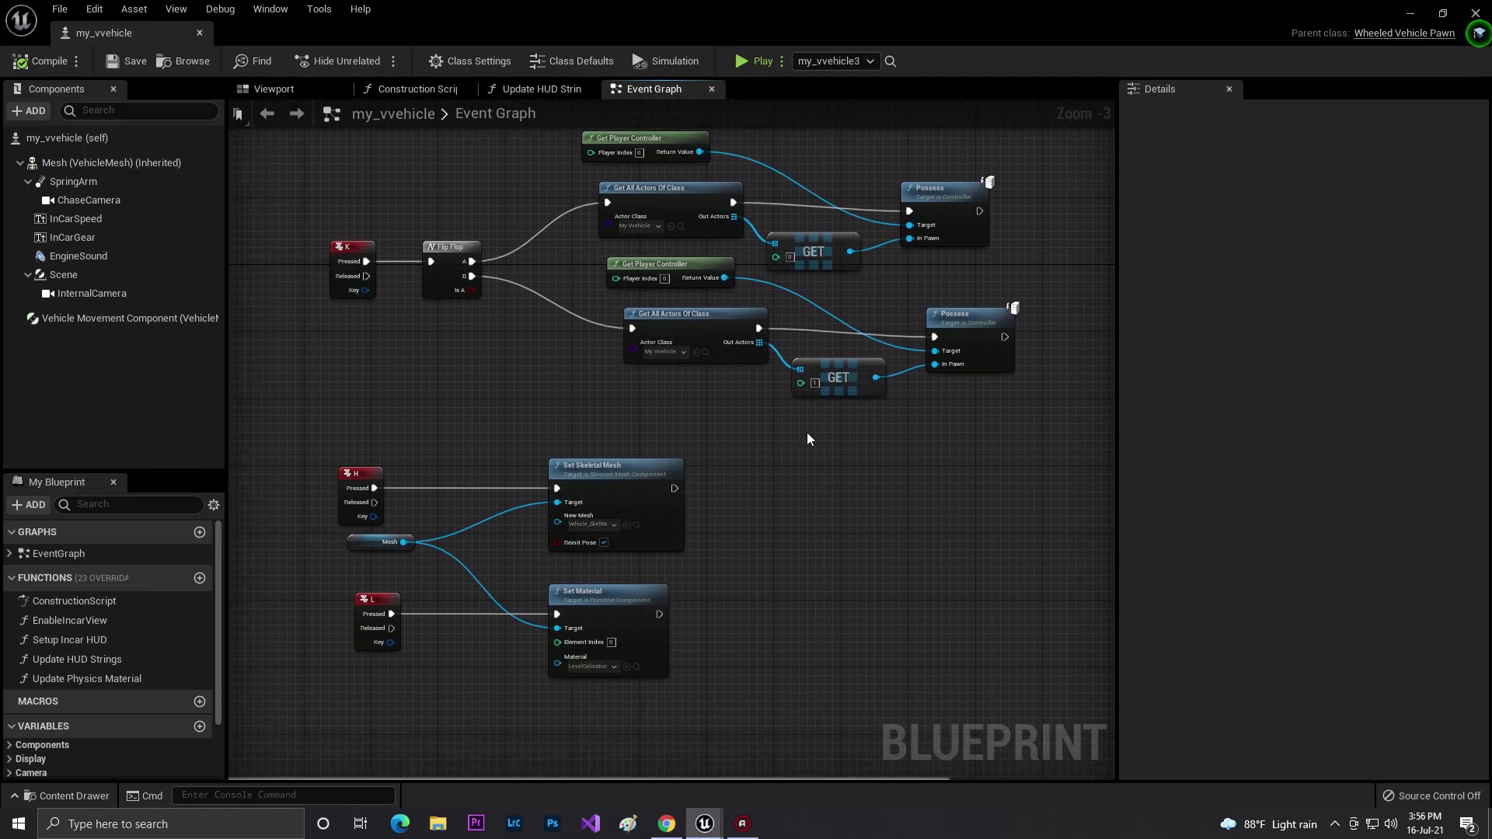